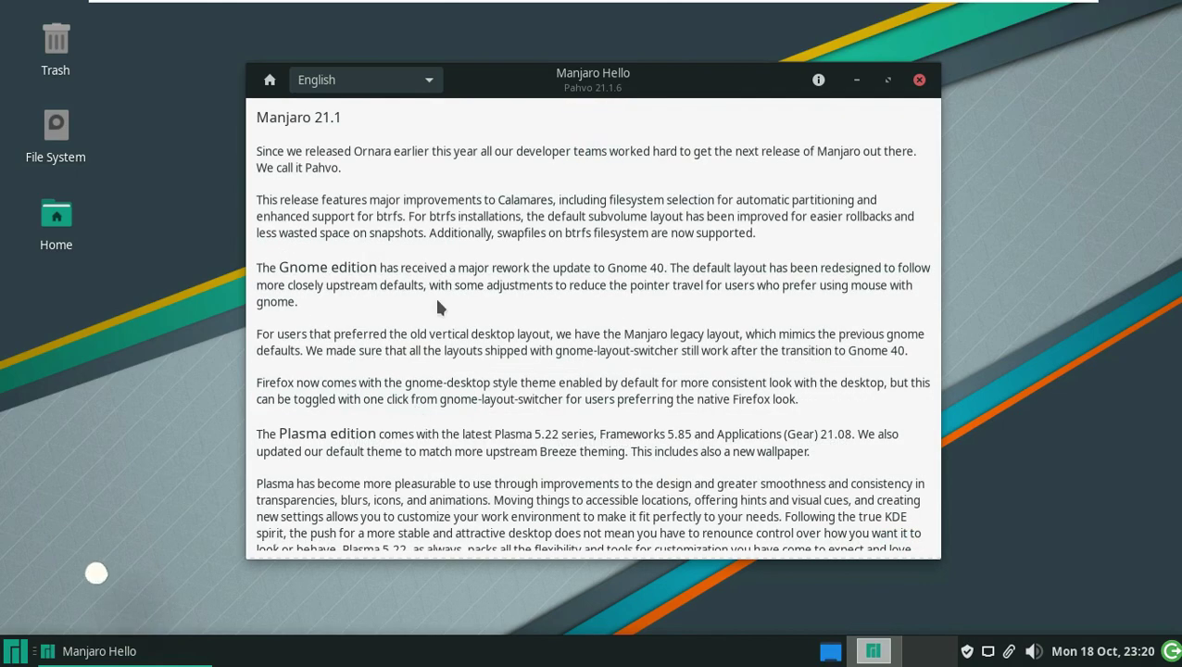
Return to the welcome page, open the Applications catalogue and turn on its advanced view
left_click(269, 79)
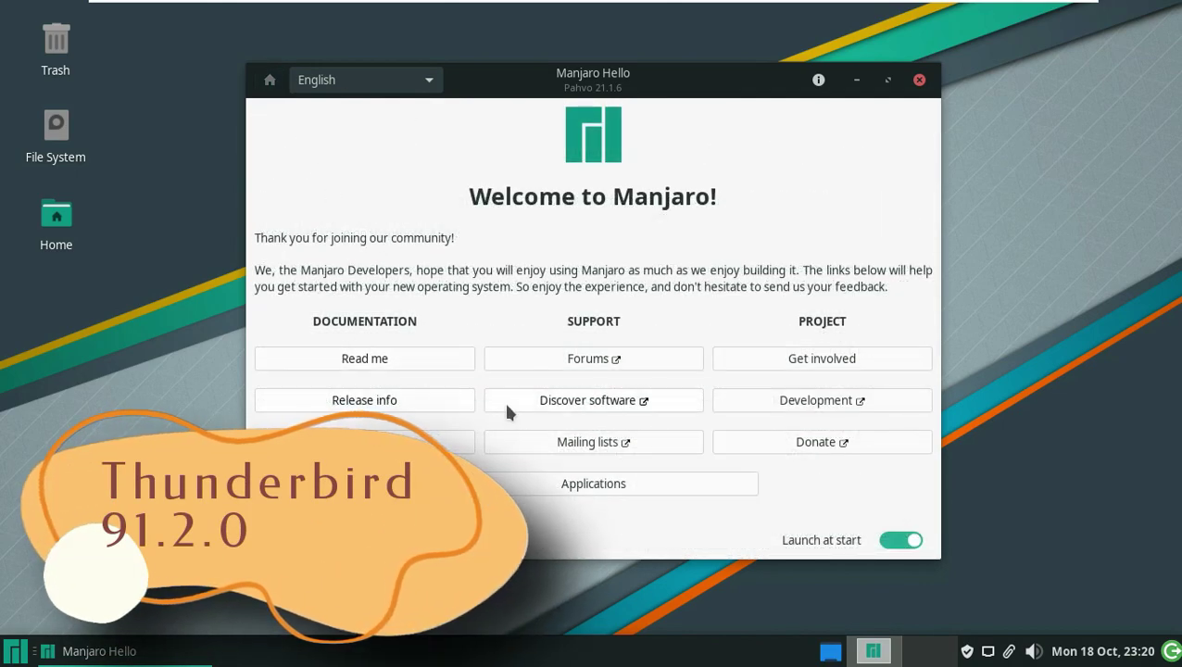
left_click(670, 497)
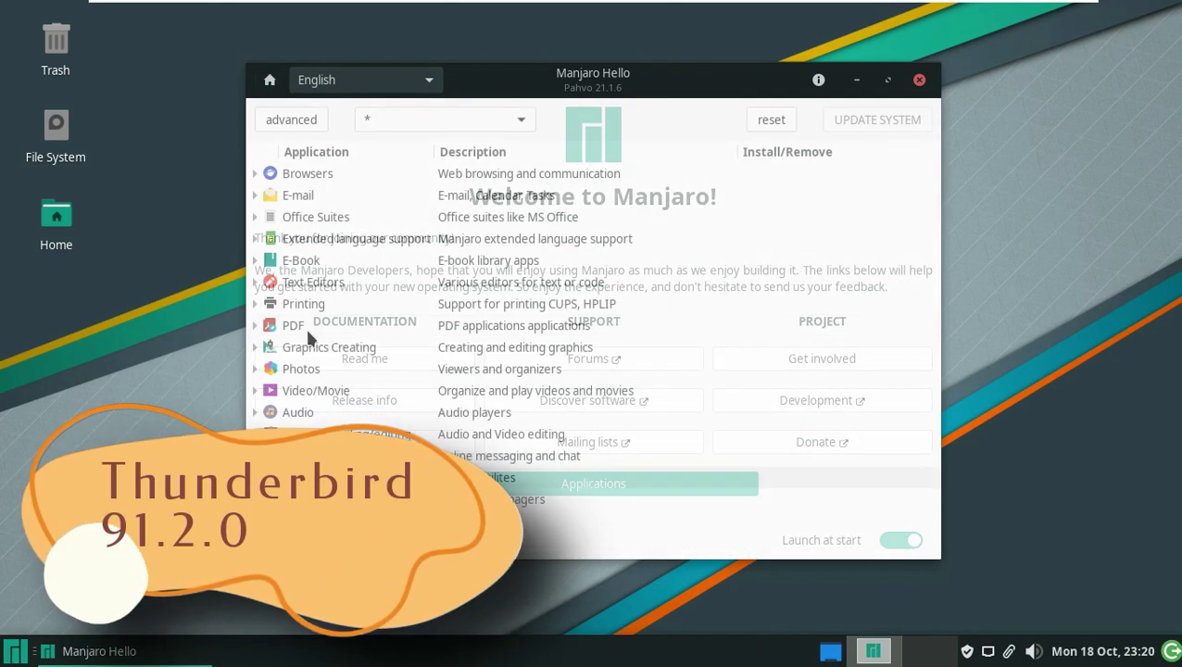
left_click(291, 120)
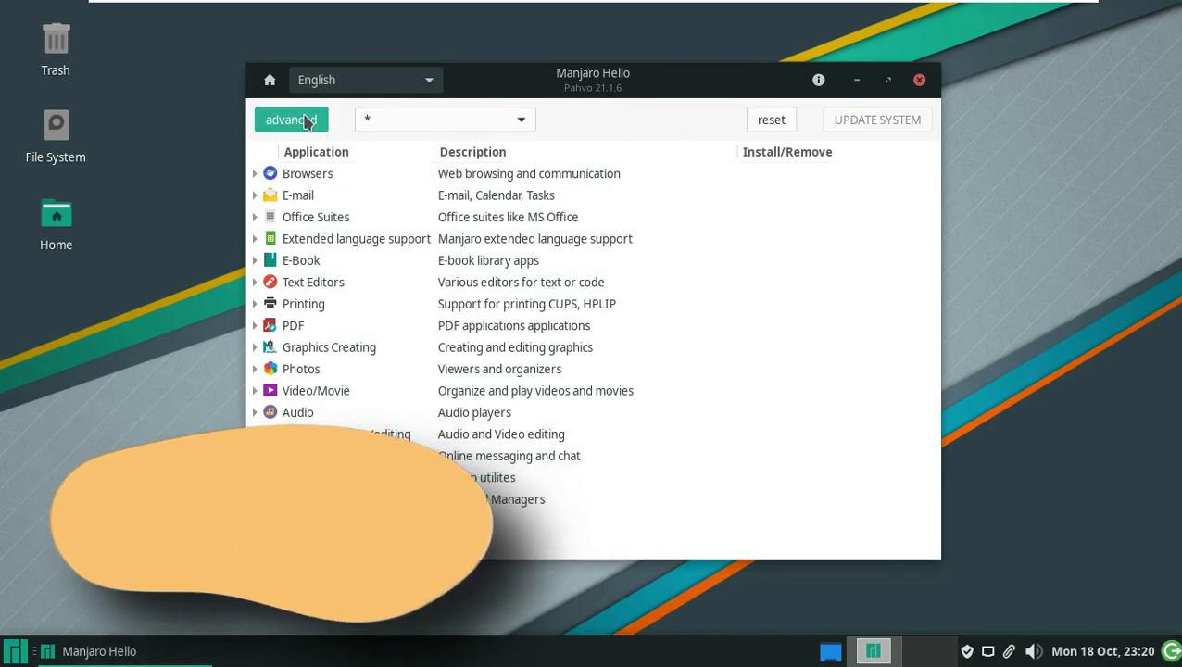
Filter the application catalogue by several categories, including Browsers, Video/Movie and Password Manager, to view the apps in each
left_click(418, 118)
left_click(415, 149)
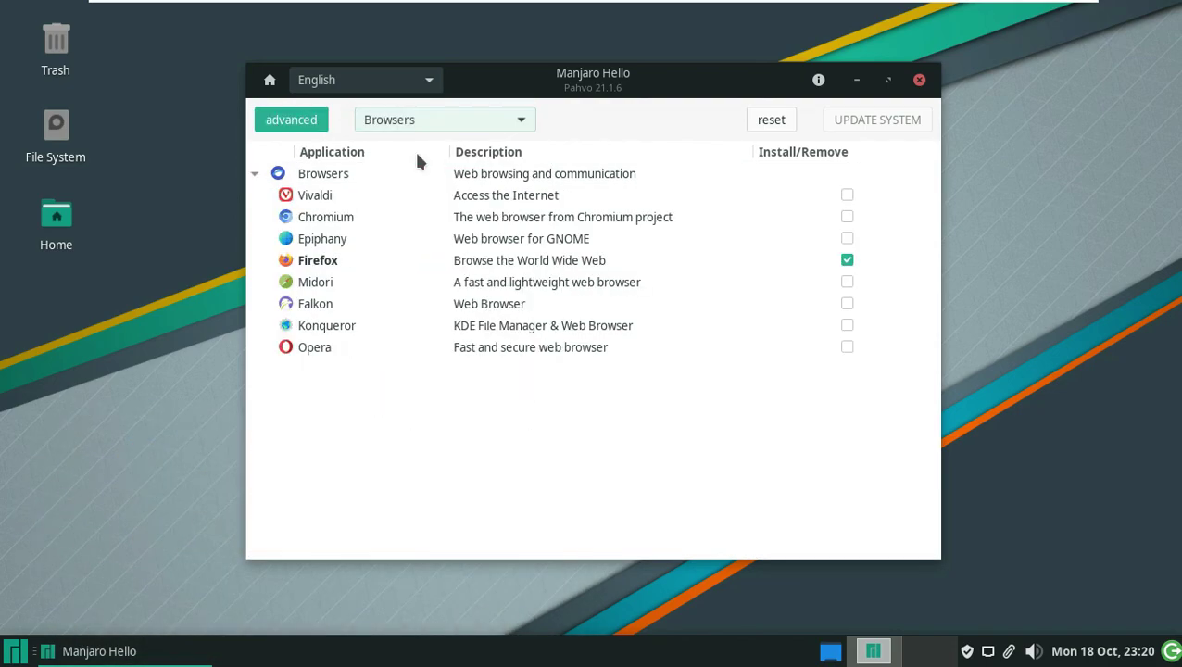
left_click(491, 120)
left_click(471, 236)
left_click(412, 121)
left_click(435, 293)
left_click(428, 122)
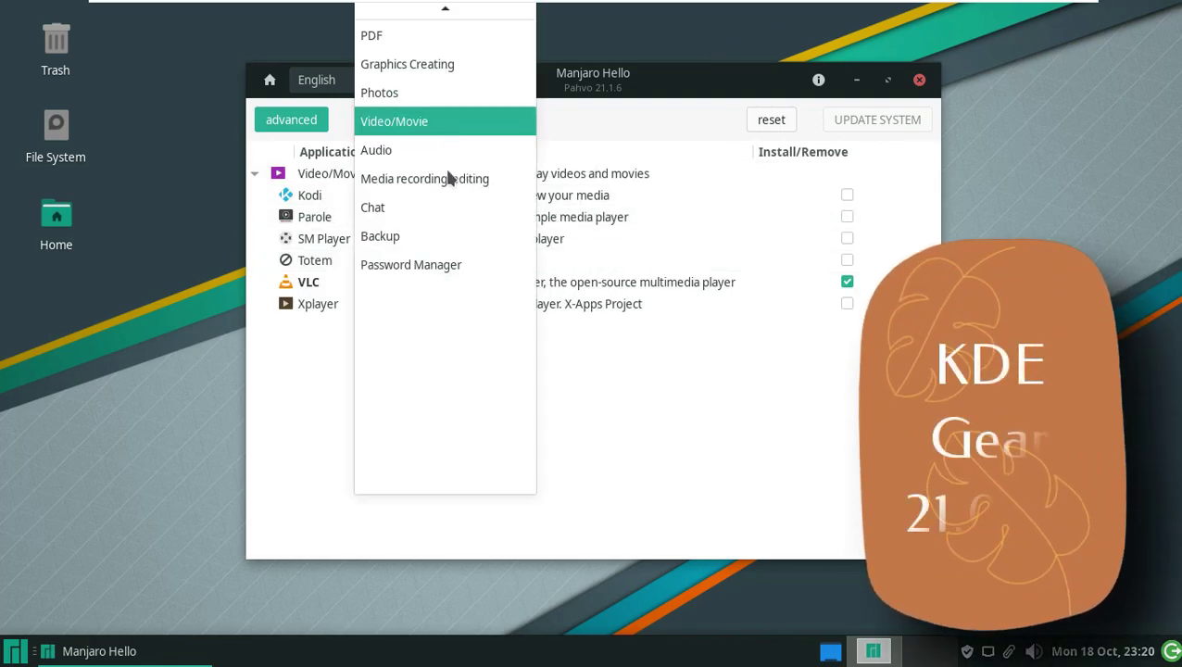
left_click(421, 338)
Reset the category filter to *, expand the E-mail group to view its mail clients and close Manjaro Hello
left_click(431, 122)
scroll(445, 130, "up", 5)
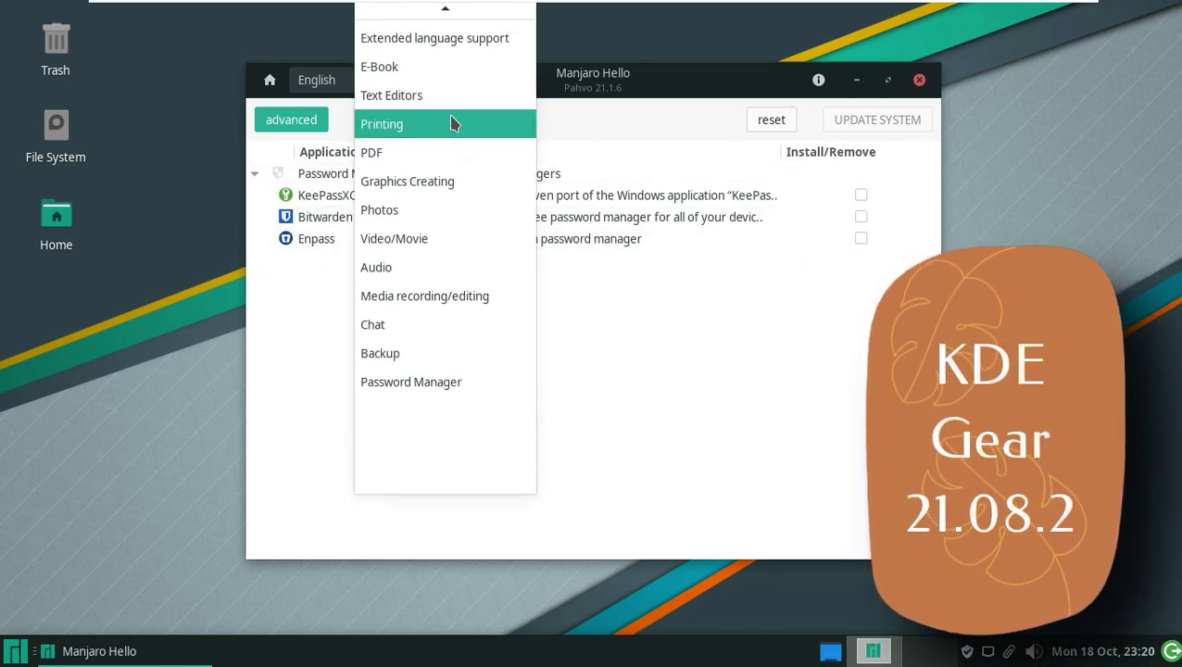
left_click(371, 21)
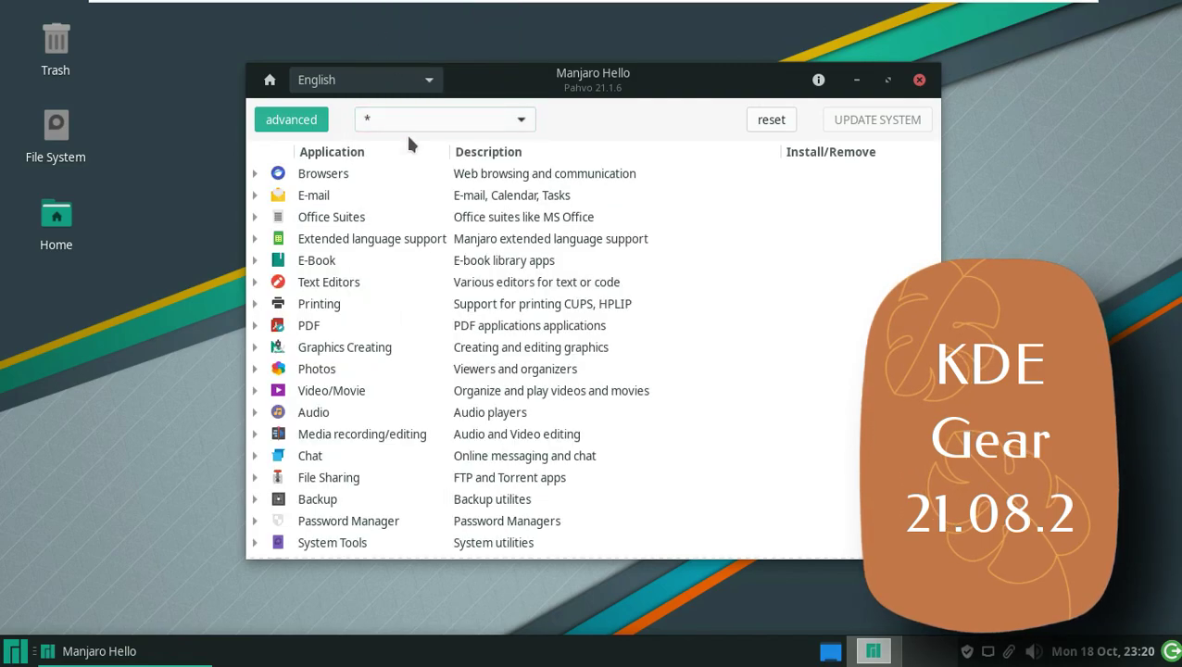
left_click(254, 195)
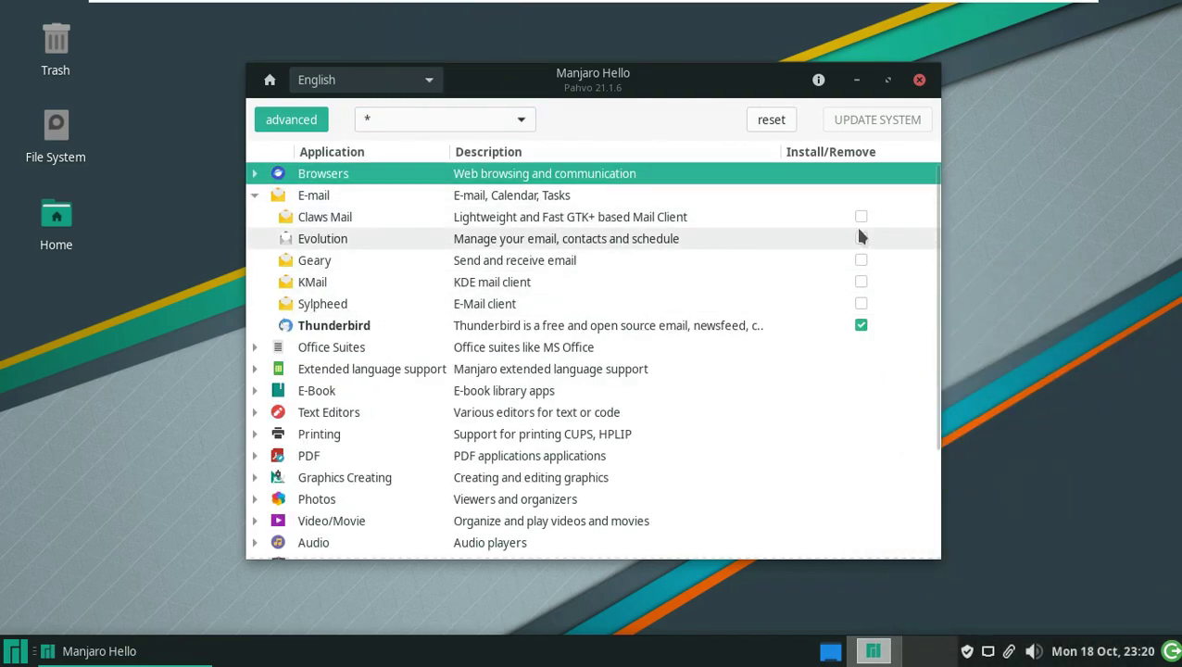
left_click(919, 80)
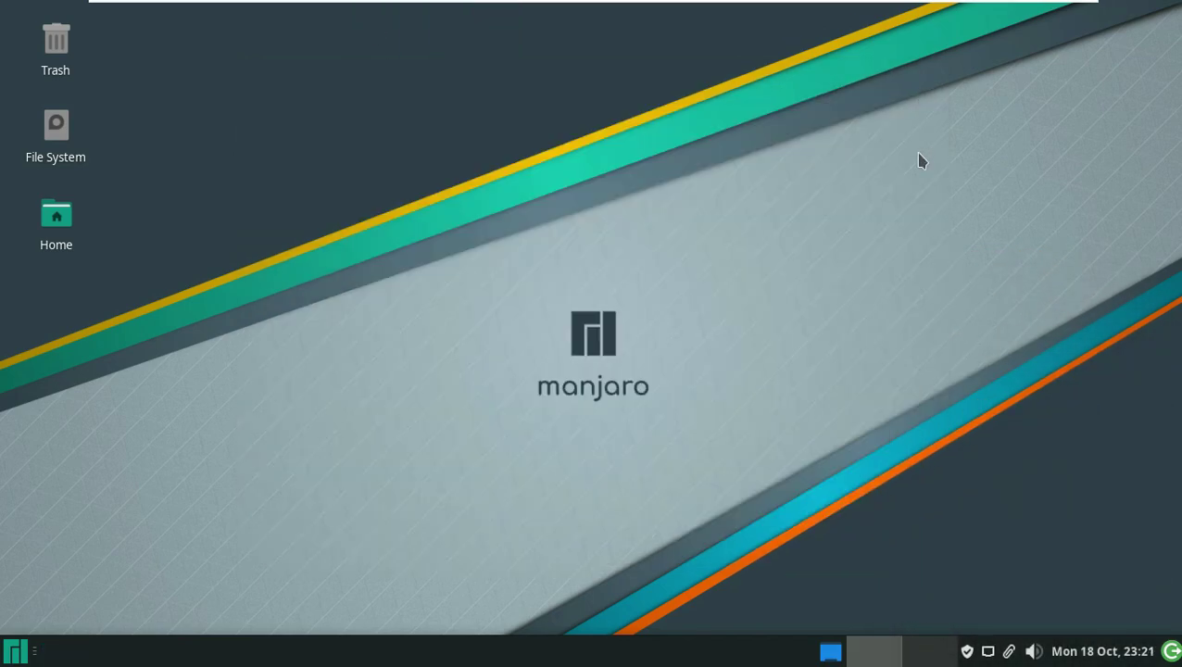
Search the applications for "xfce", view the system details in About the Xfce Desktop Environment and close it
left_click(16, 650)
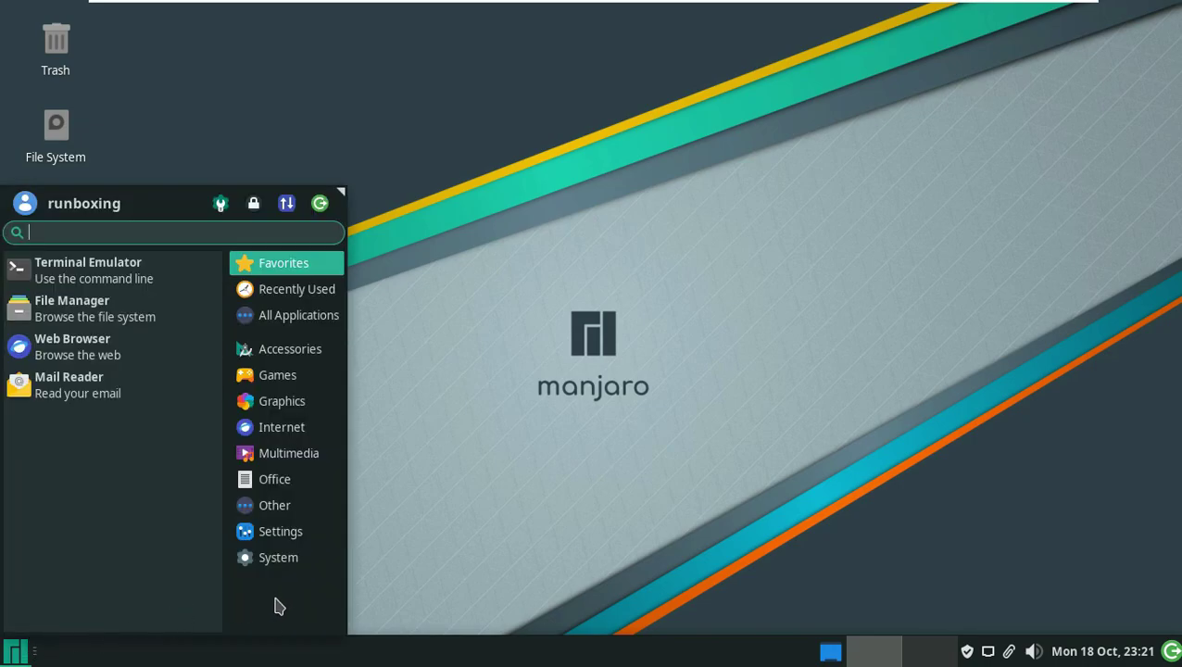
type("xfce")
left_click(159, 349)
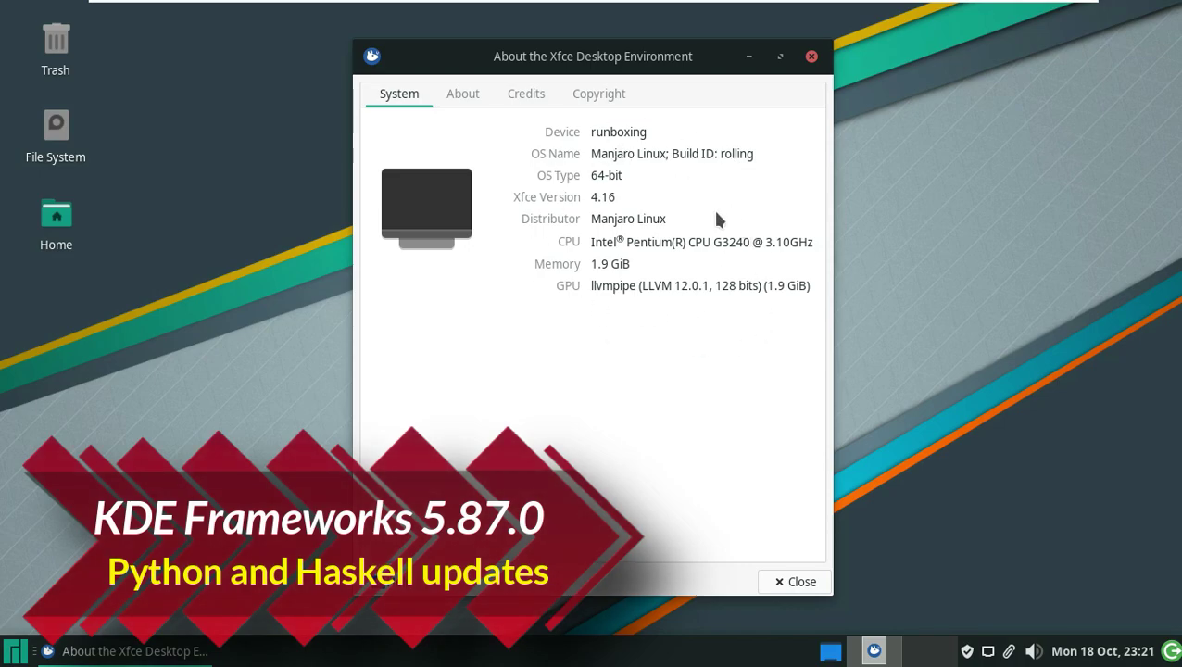
left_click(811, 55)
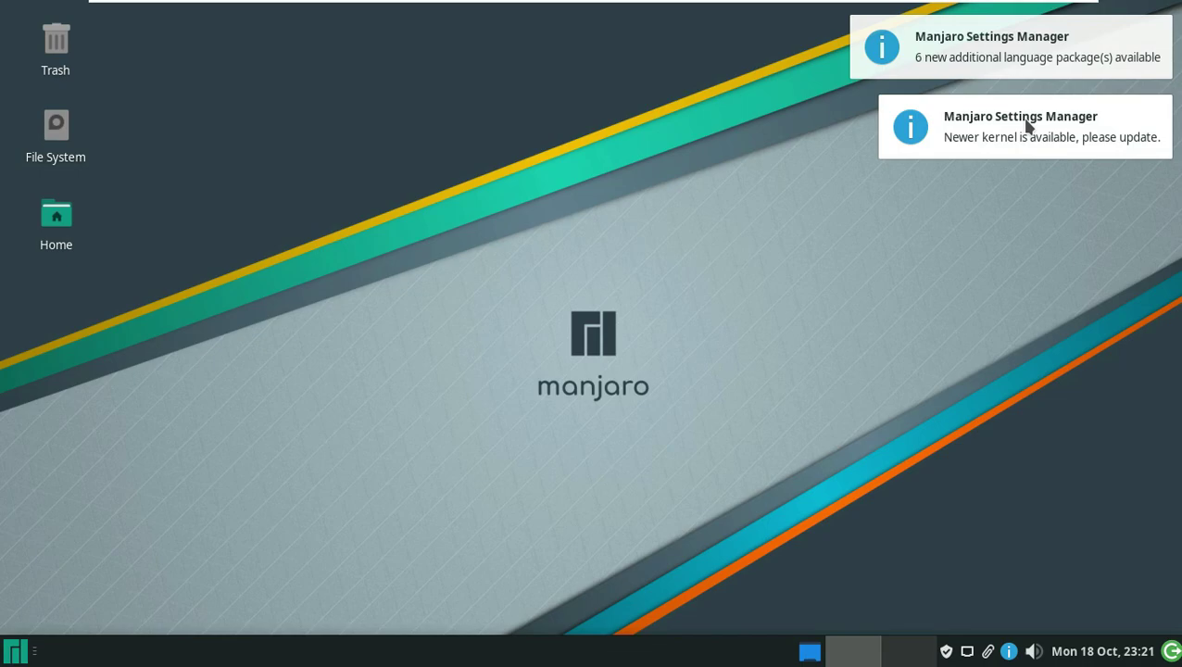
Dismiss the language package notification and enlarge the application launcher while viewing the Accessories category
left_click(1027, 61)
left_click(10, 651)
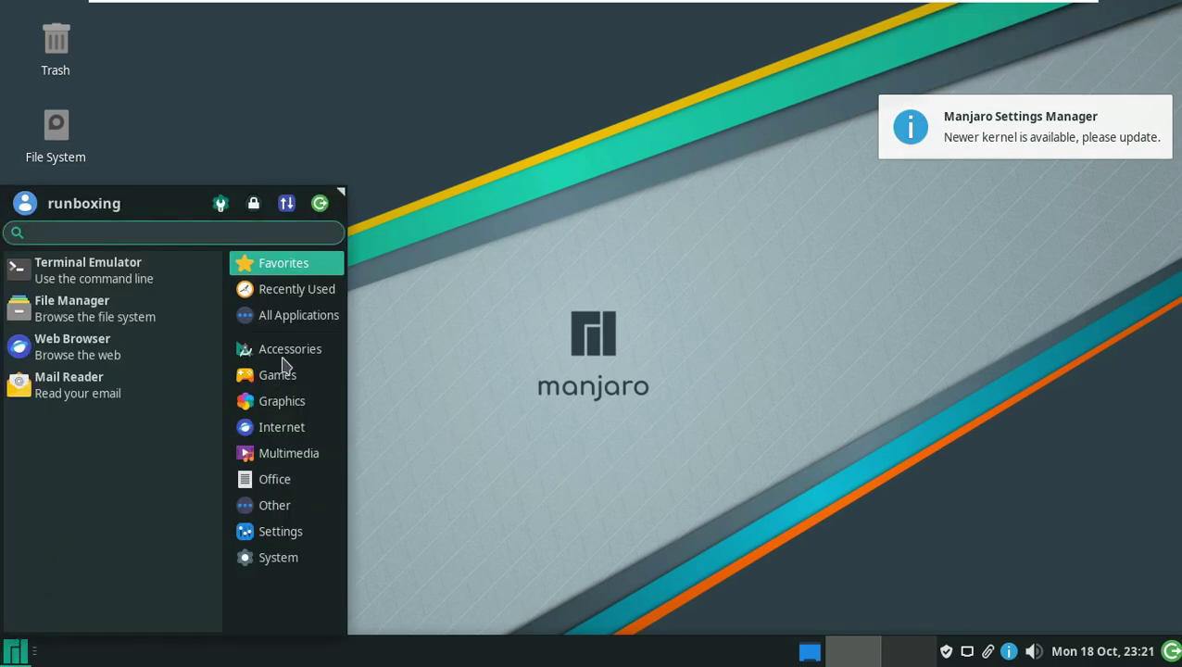
left_click(305, 349)
left_click_drag(342, 193, 554, 55)
left_click_drag(432, 139, 408, 116)
Examine the installed applications in the Games, Graphics, Internet, Multimedia, Office and Other categories
left_click(515, 241)
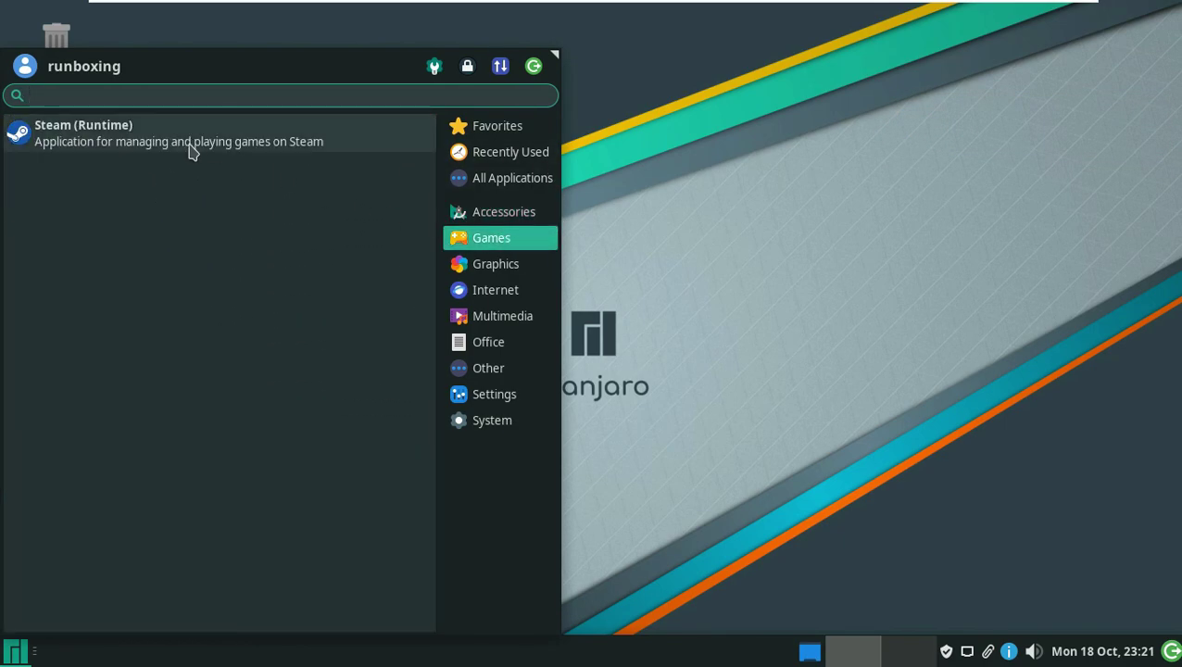
left_click(482, 263)
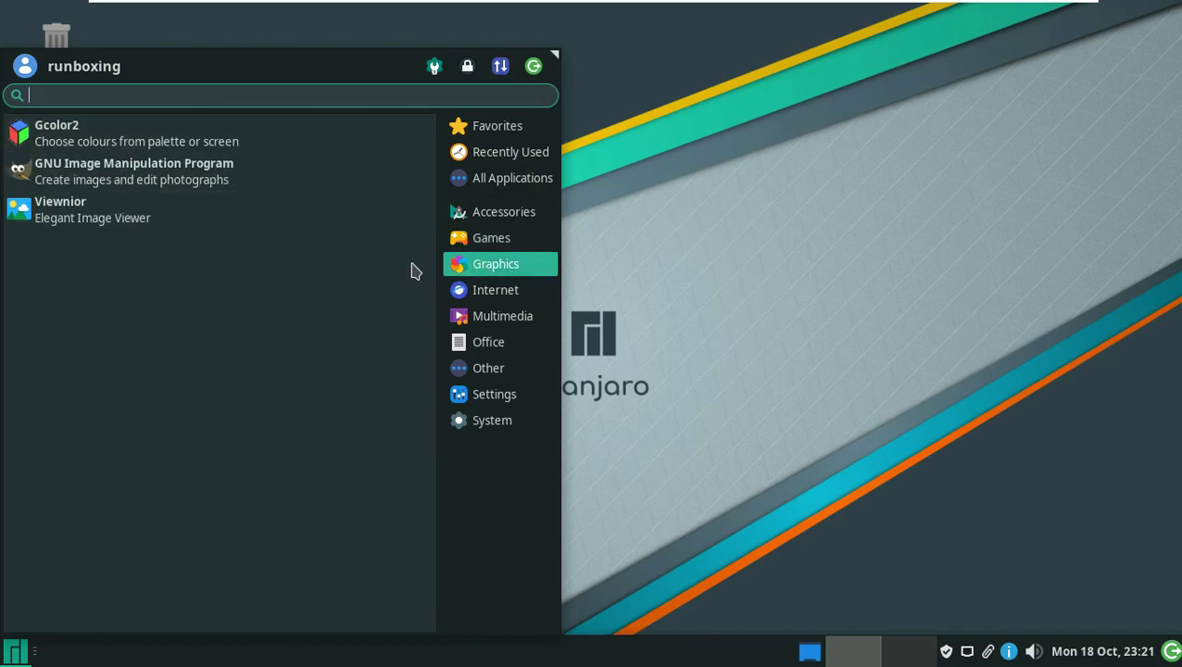
left_click(491, 290)
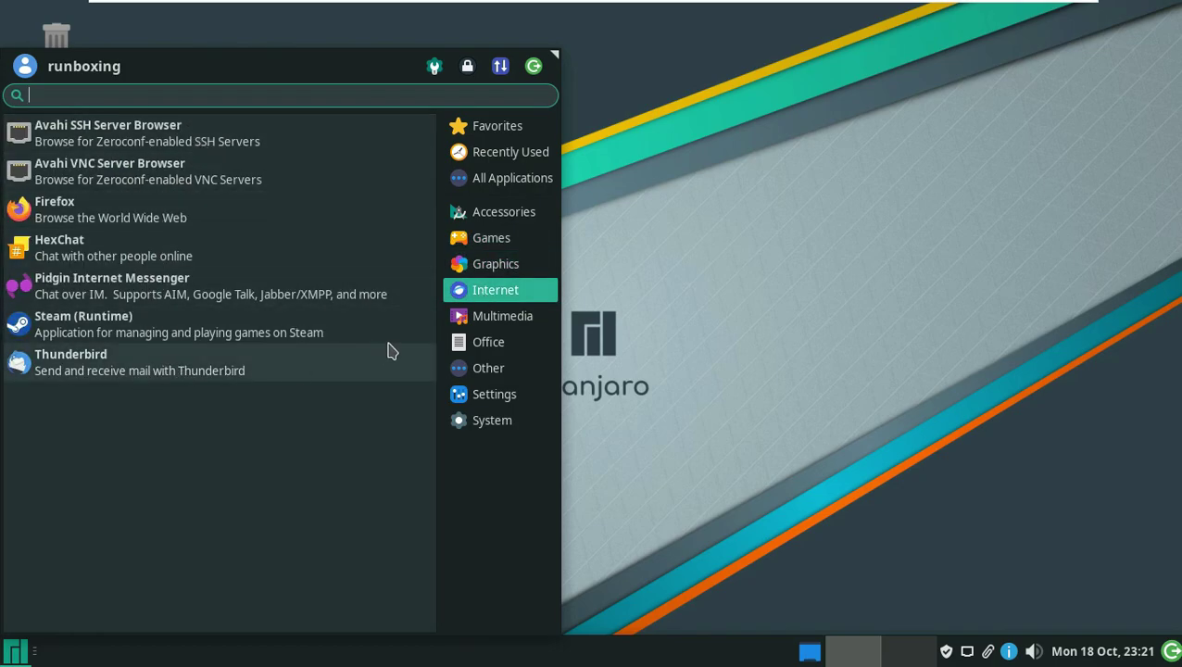
left_click(484, 316)
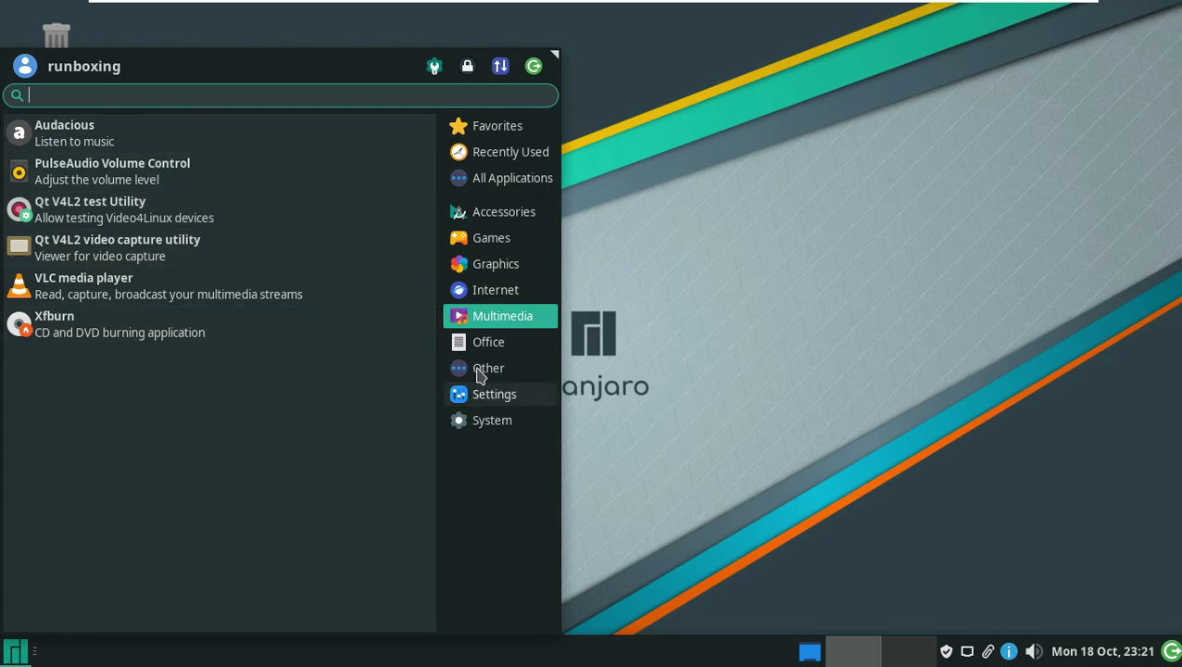
left_click(477, 342)
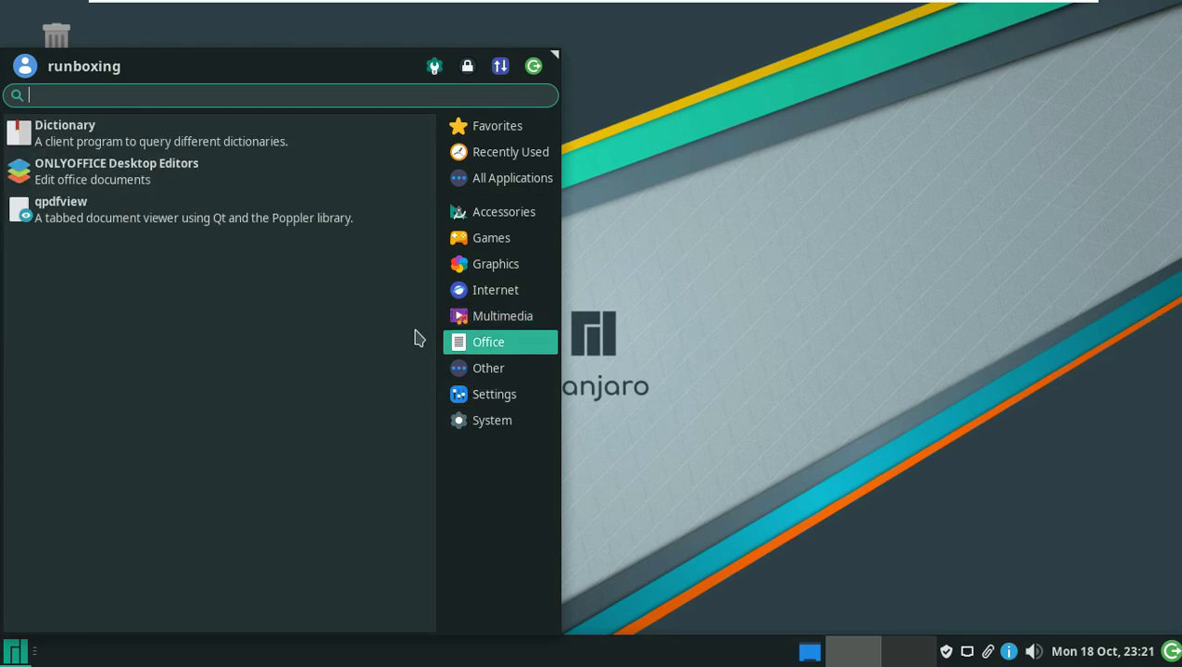
left_click(477, 368)
Examine the entries of the Settings and System categories down to the end of the Settings list
left_click(482, 396)
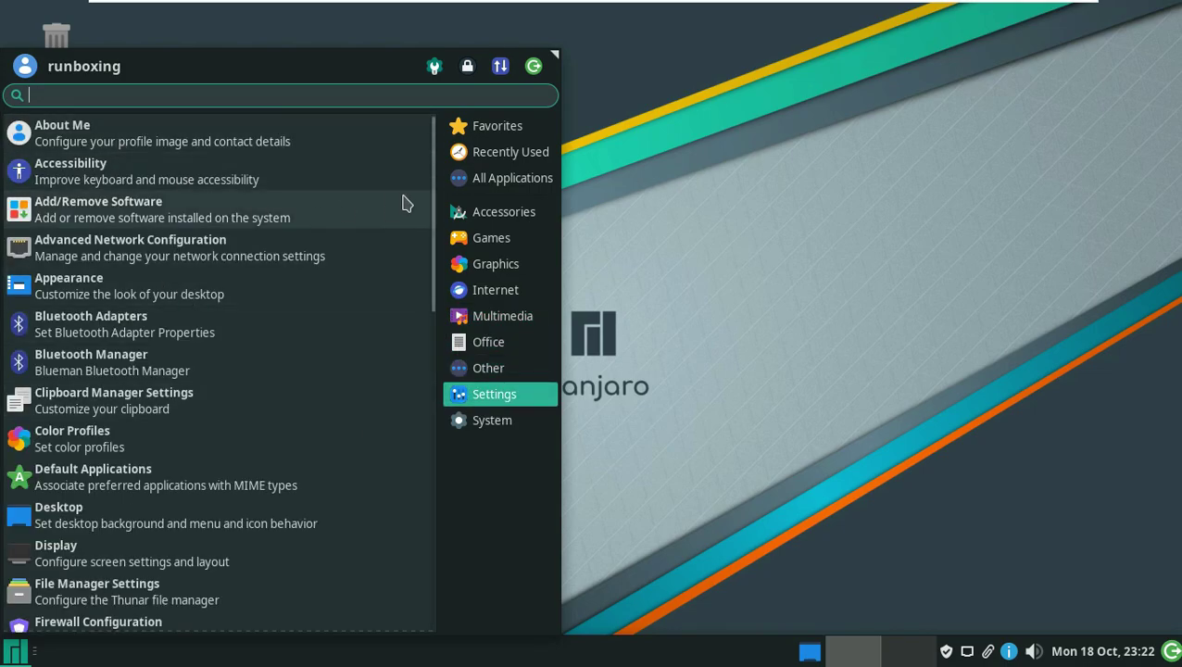
left_click_drag(435, 184, 417, 532)
left_click(491, 428)
left_click_drag(435, 488, 417, 343)
left_click(493, 394)
left_click_drag(430, 295, 432, 607)
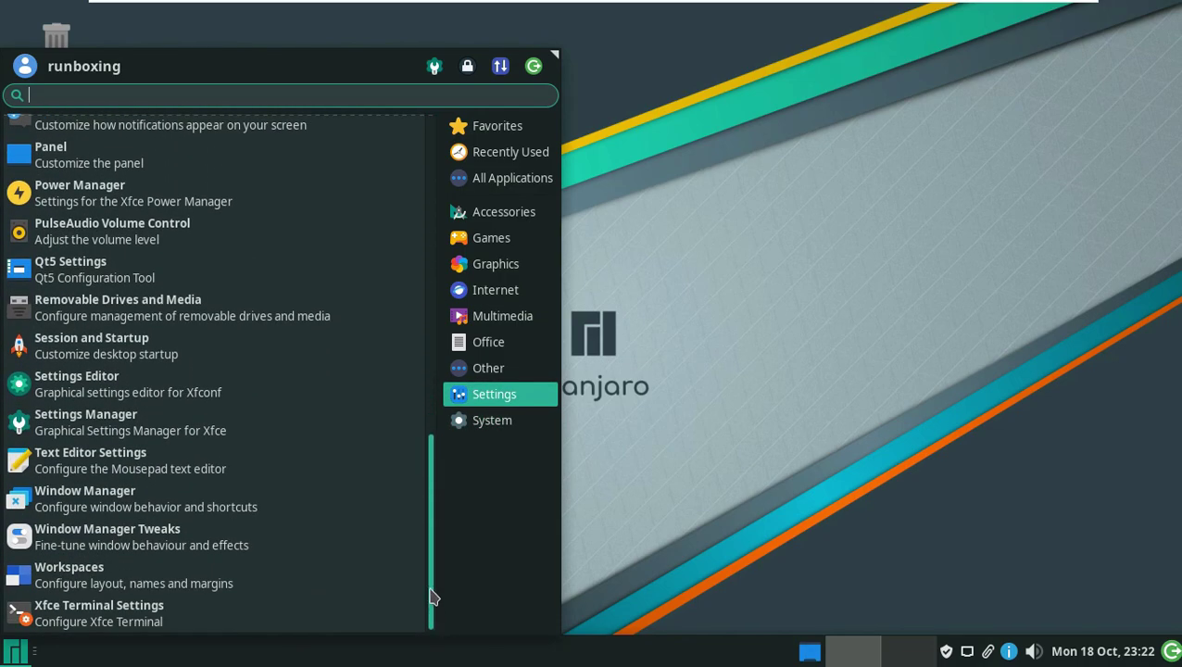
Open Settings Manager, maximize its window and bring up the Style options in Appearance
left_click(234, 439)
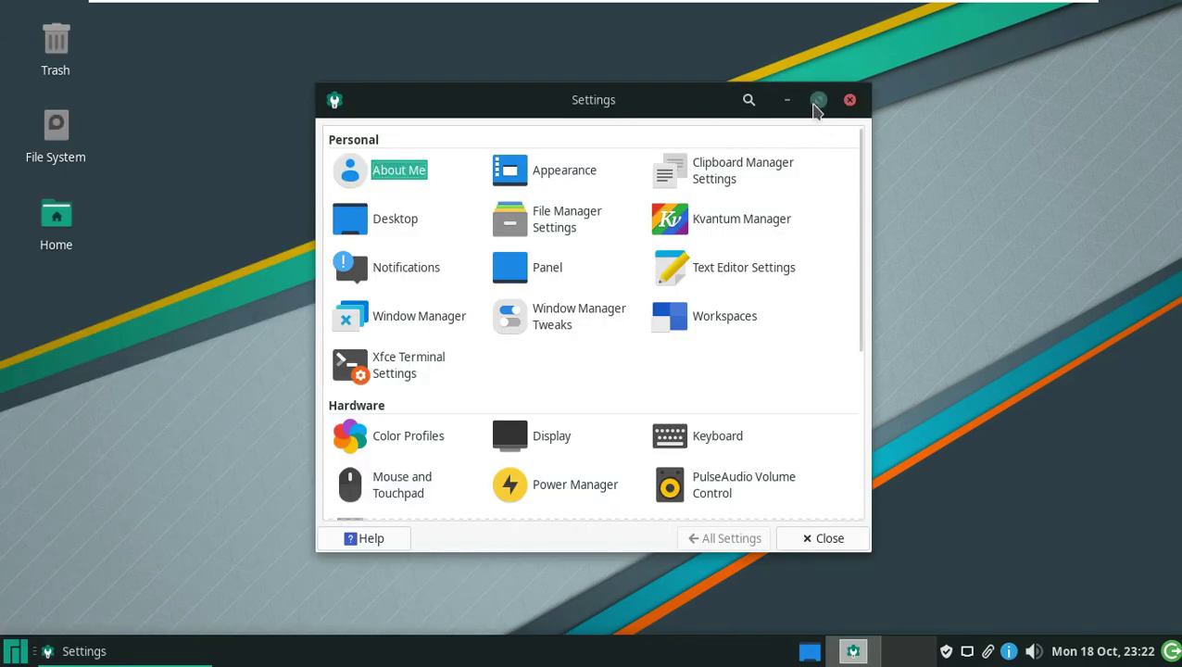
left_click(818, 99)
left_click(245, 92)
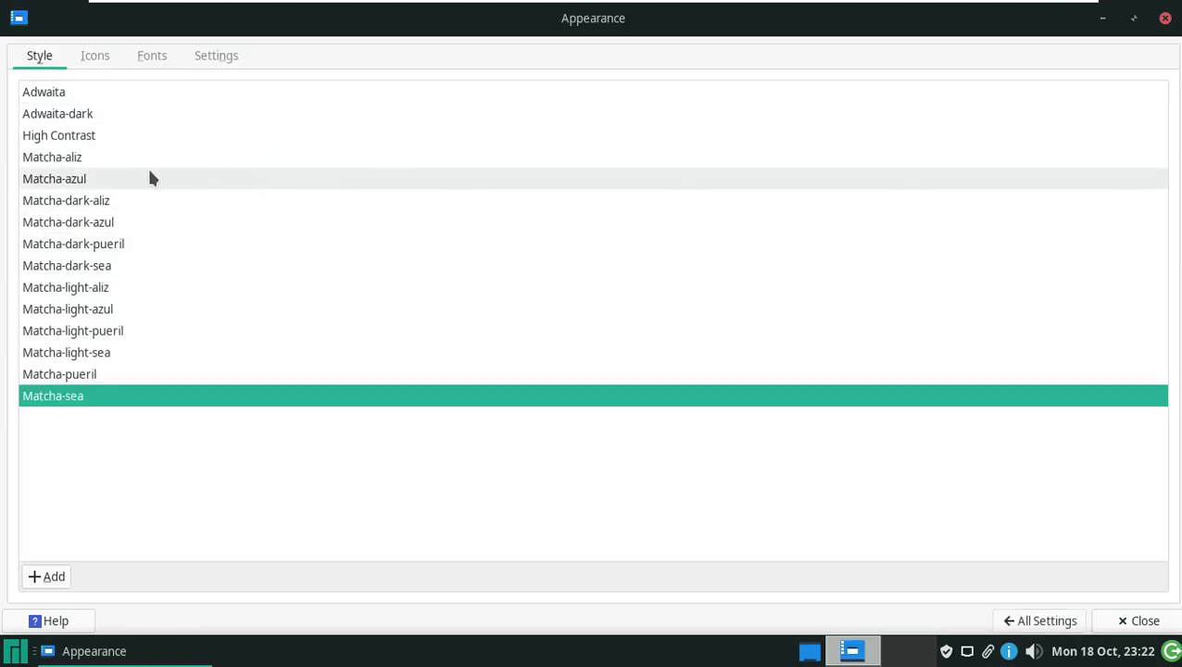
scroll(95, 55, "down", 3)
left_click(42, 57)
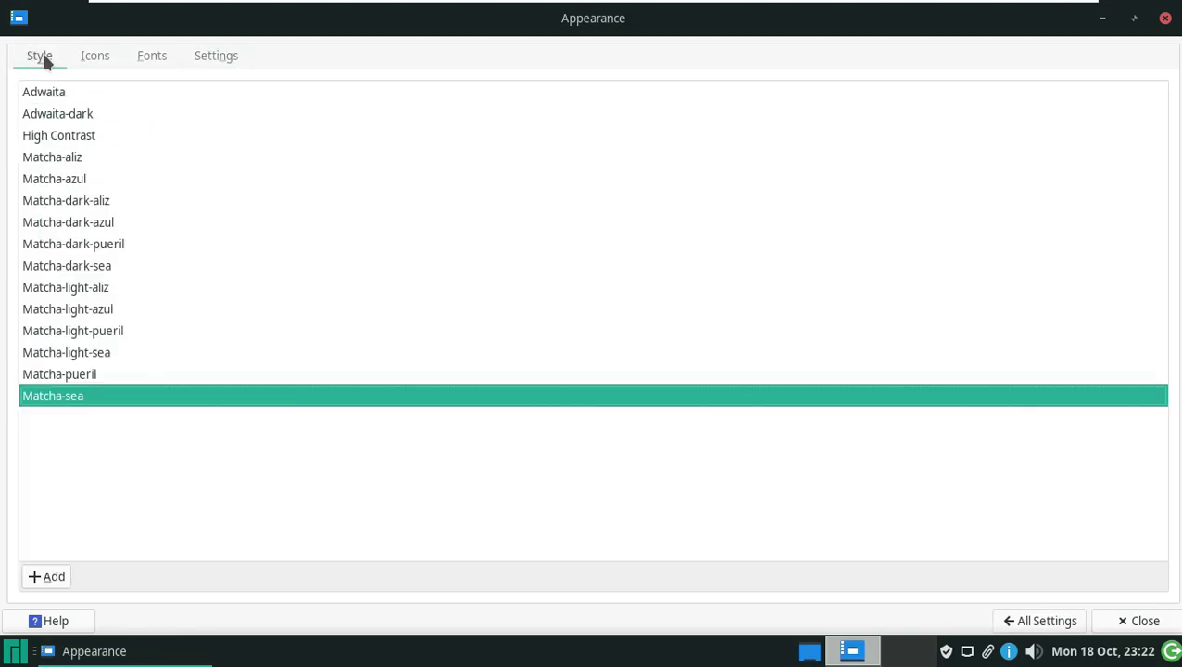
Try the Adwaita-dark and Matcha-dark-aliz styles, restore Matcha-sea, and view the Gtk theme installation dialog without adding a theme
left_click(84, 117)
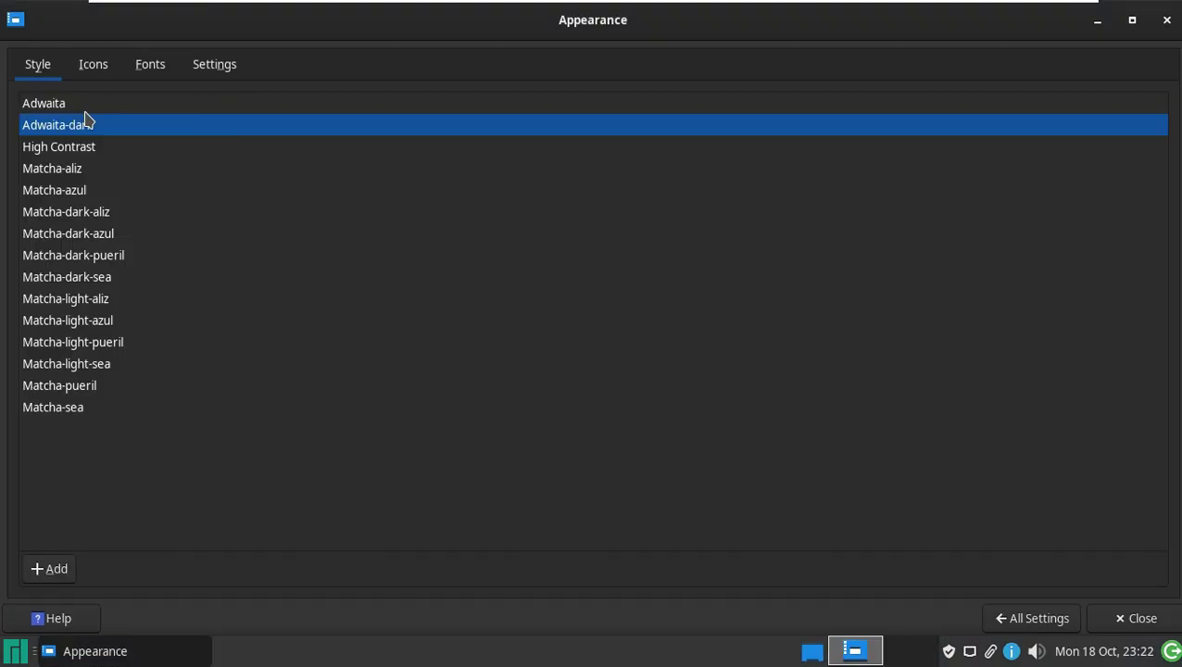
left_click(155, 213)
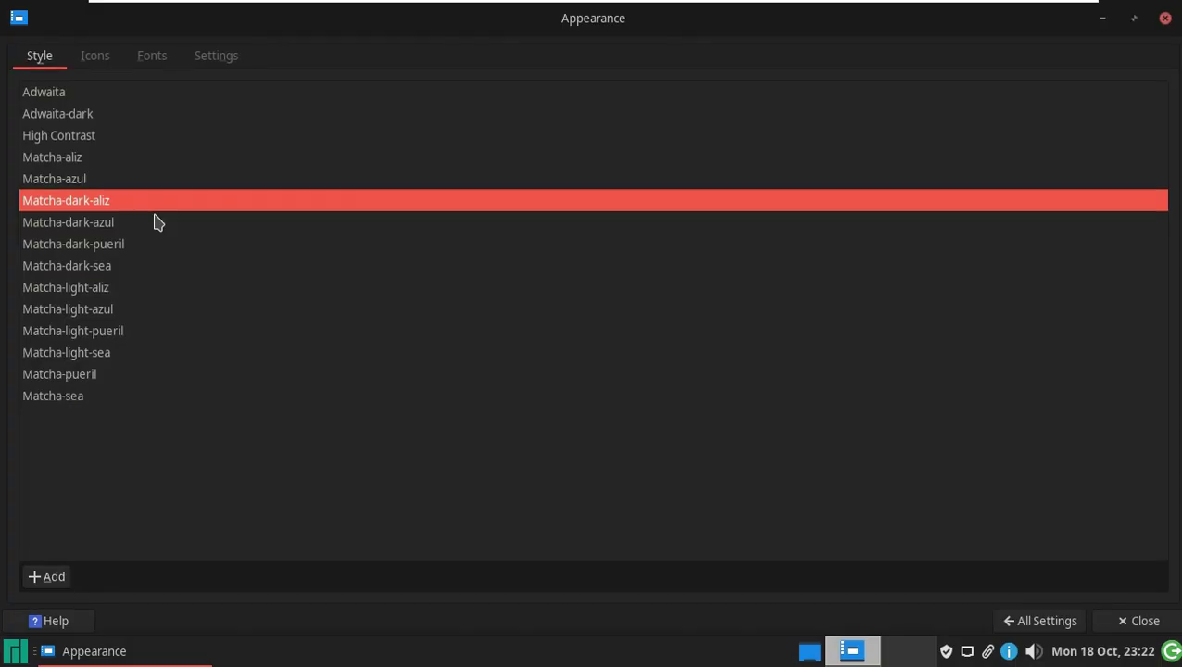
left_click(102, 399)
left_click(51, 576)
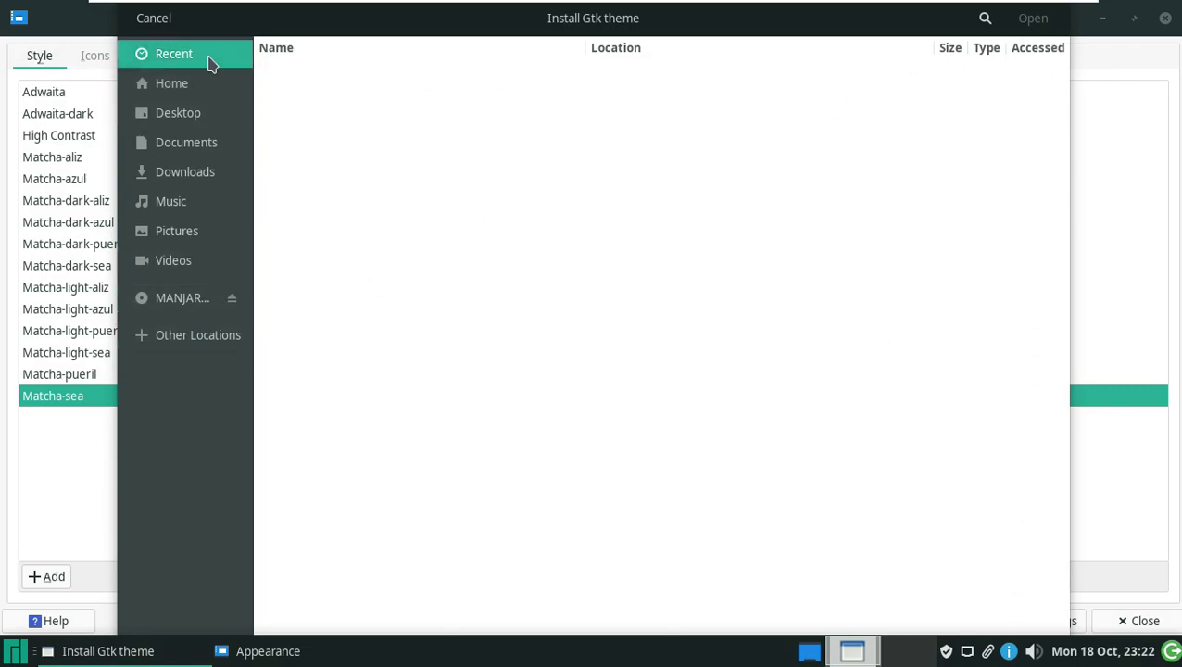
key("Escape")
Open Add/Remove Software from the full settings overview and view its About information
left_click(1033, 623)
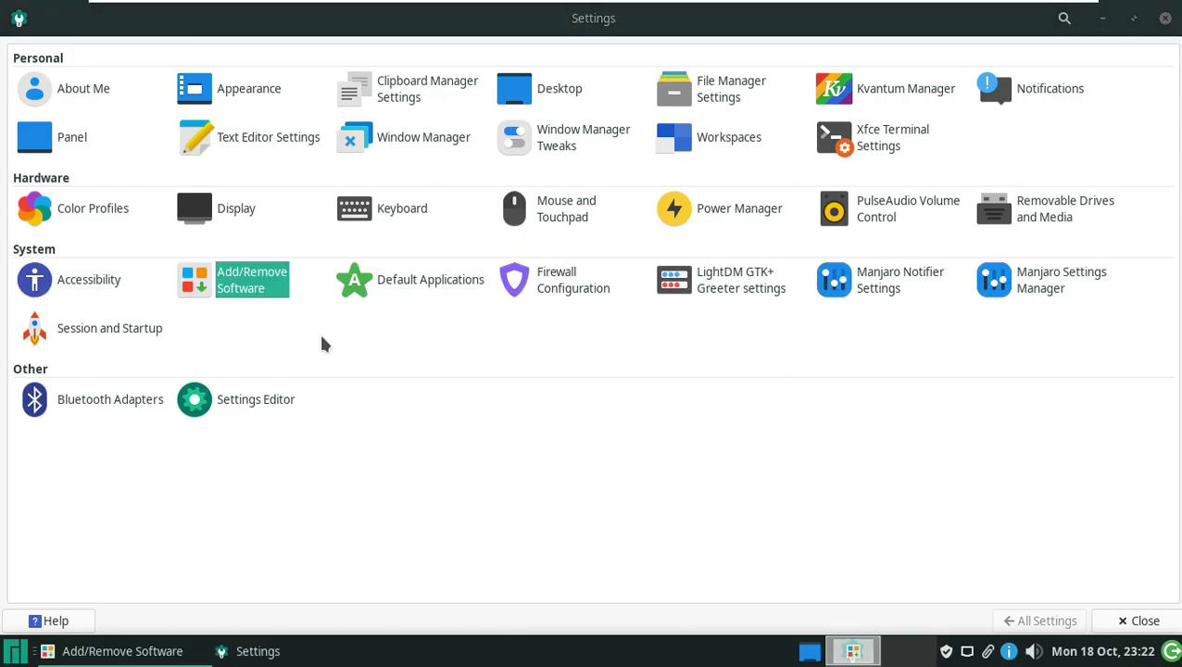
left_click(952, 97)
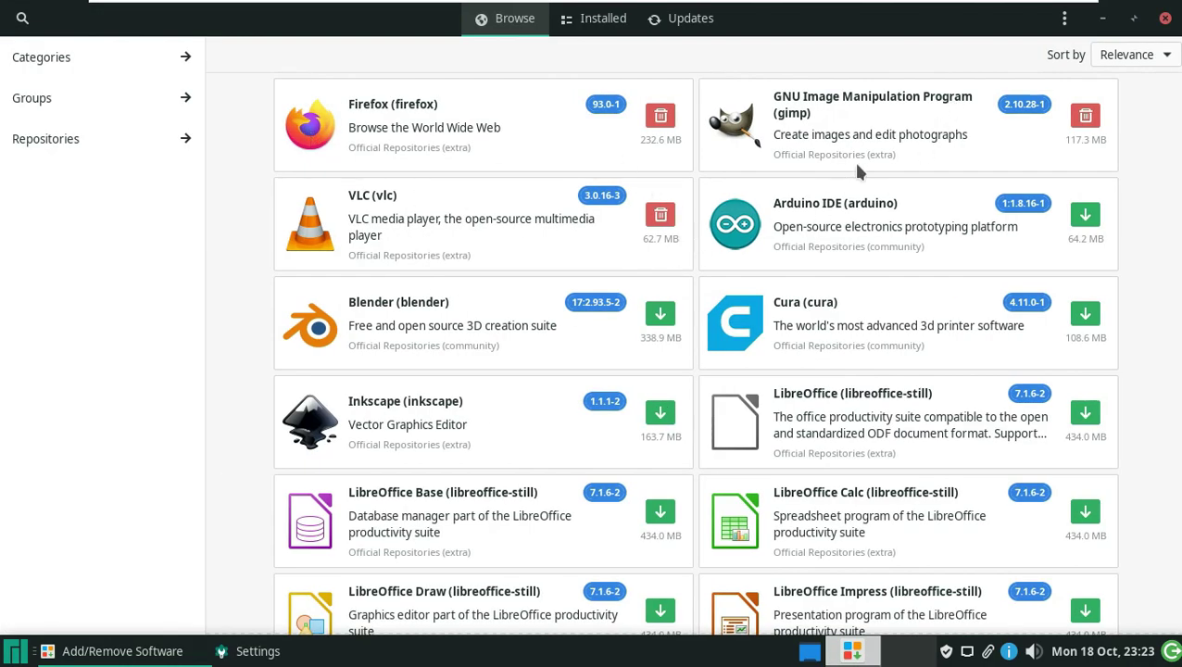
left_click(1065, 19)
left_click(1098, 174)
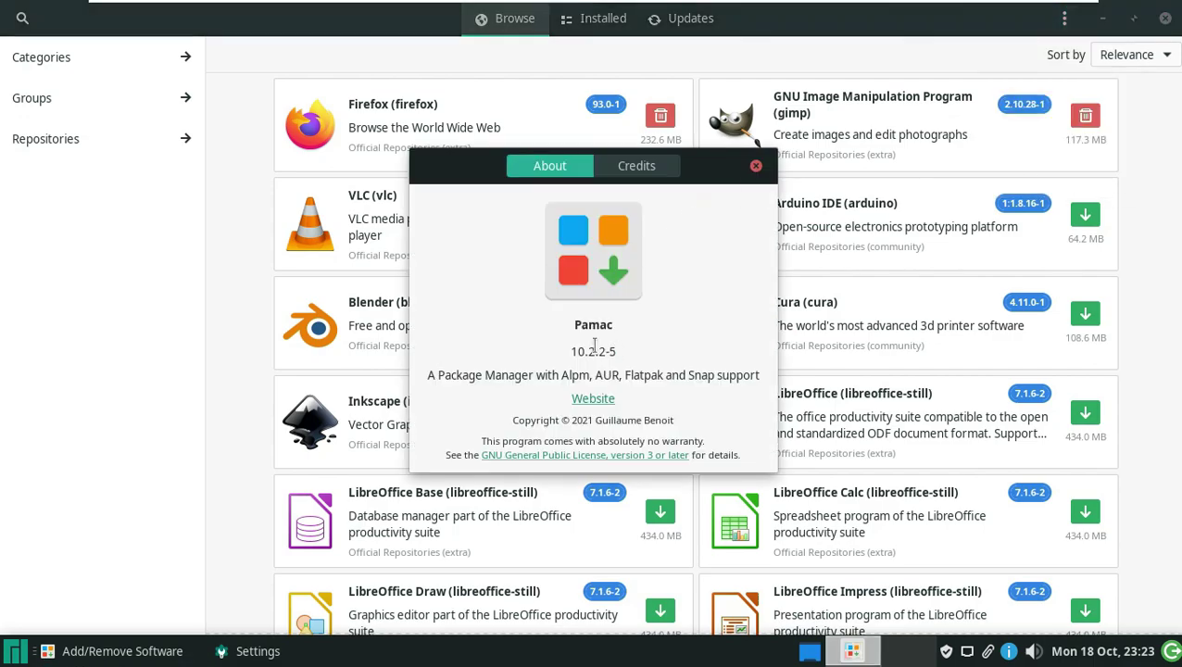
left_click(756, 166)
Open the package manager's preferences, expand the authentication details and authenticate with the account password
left_click(1066, 19)
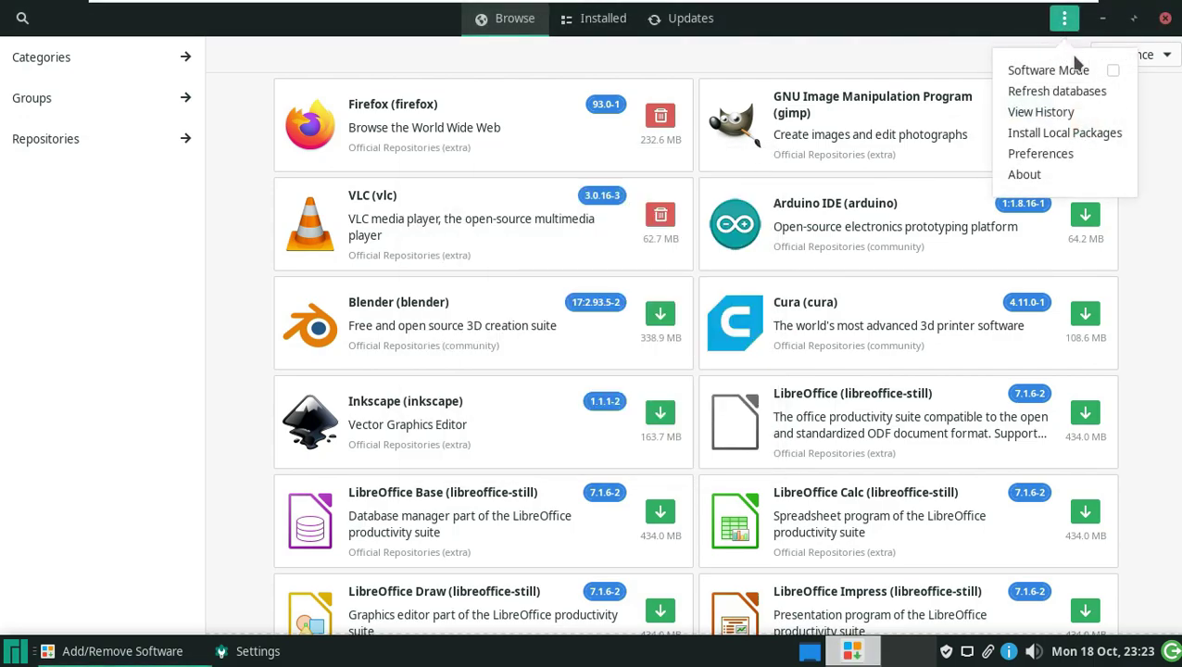
left_click(1065, 153)
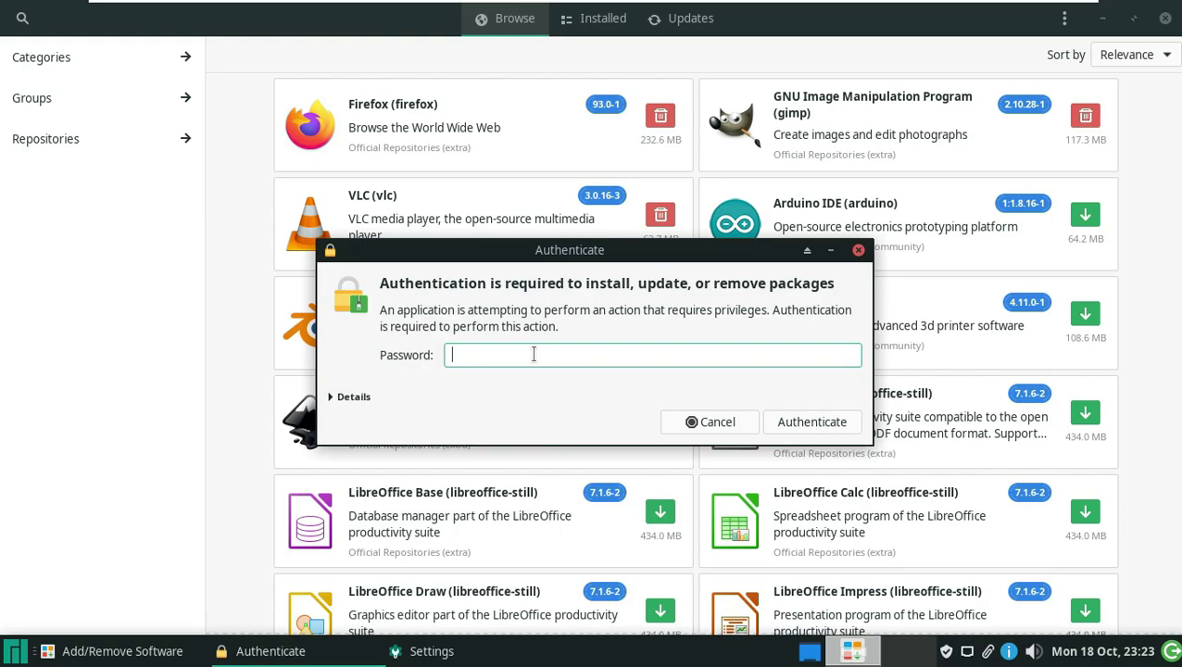
left_click(350, 399)
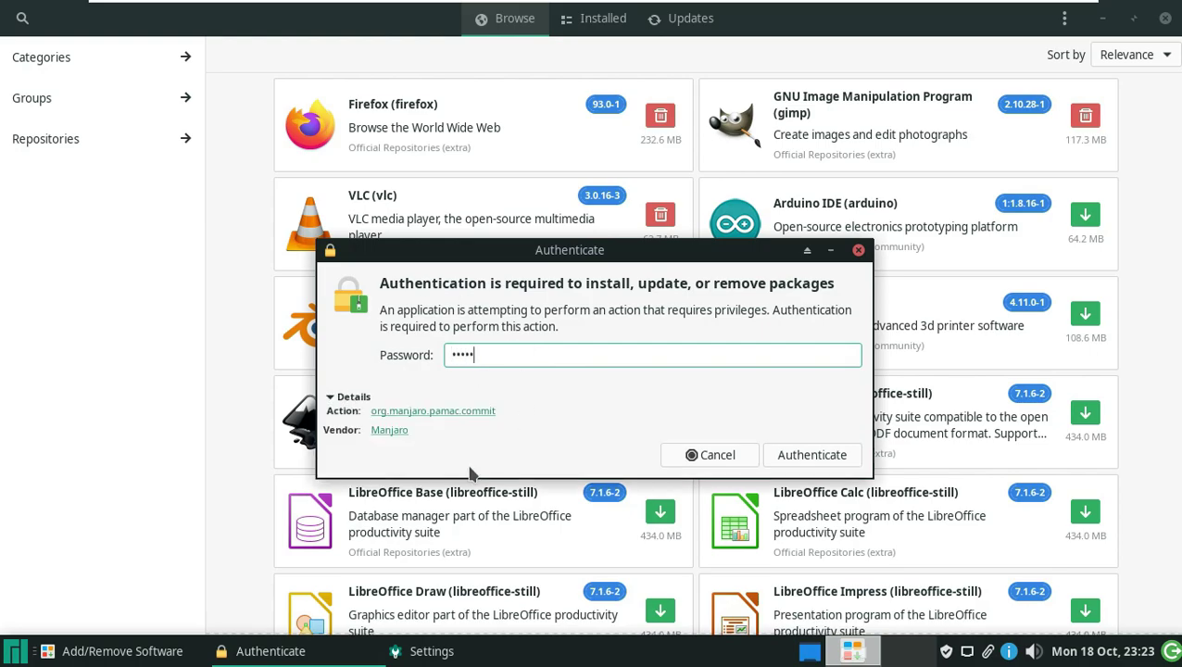
left_click(784, 455)
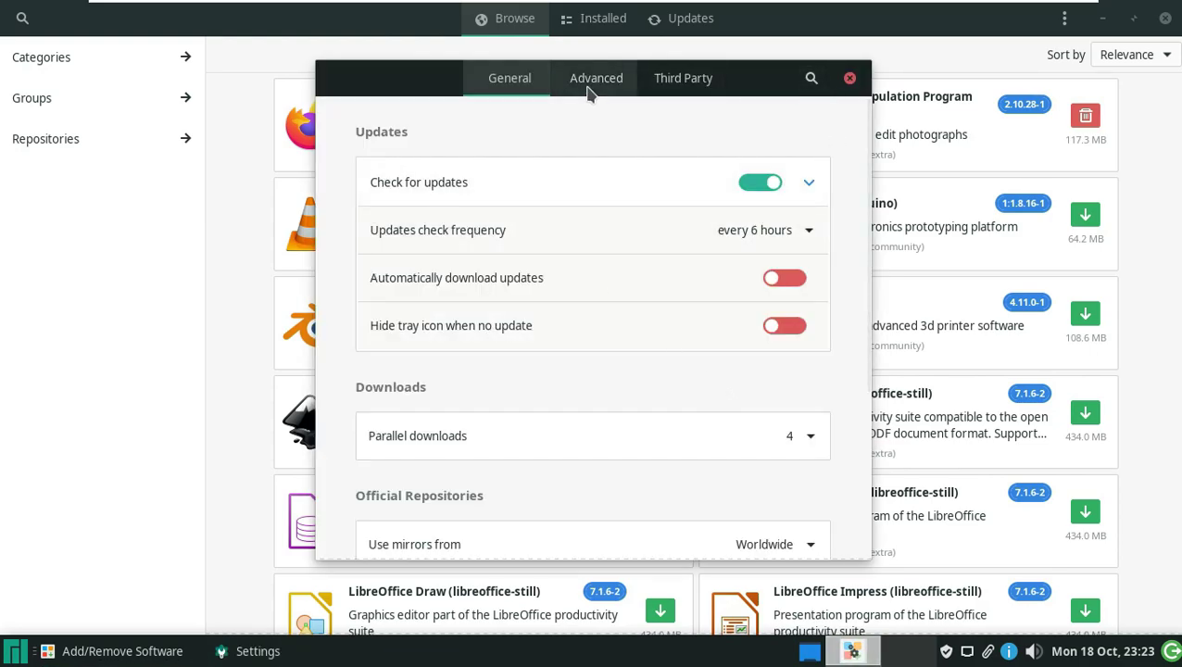
Look through the General, Advanced and Third Party preferences, including AUR, Flatpak and Snap support
scroll(675, 227, "down", 5)
scroll(611, 292, "up", 5)
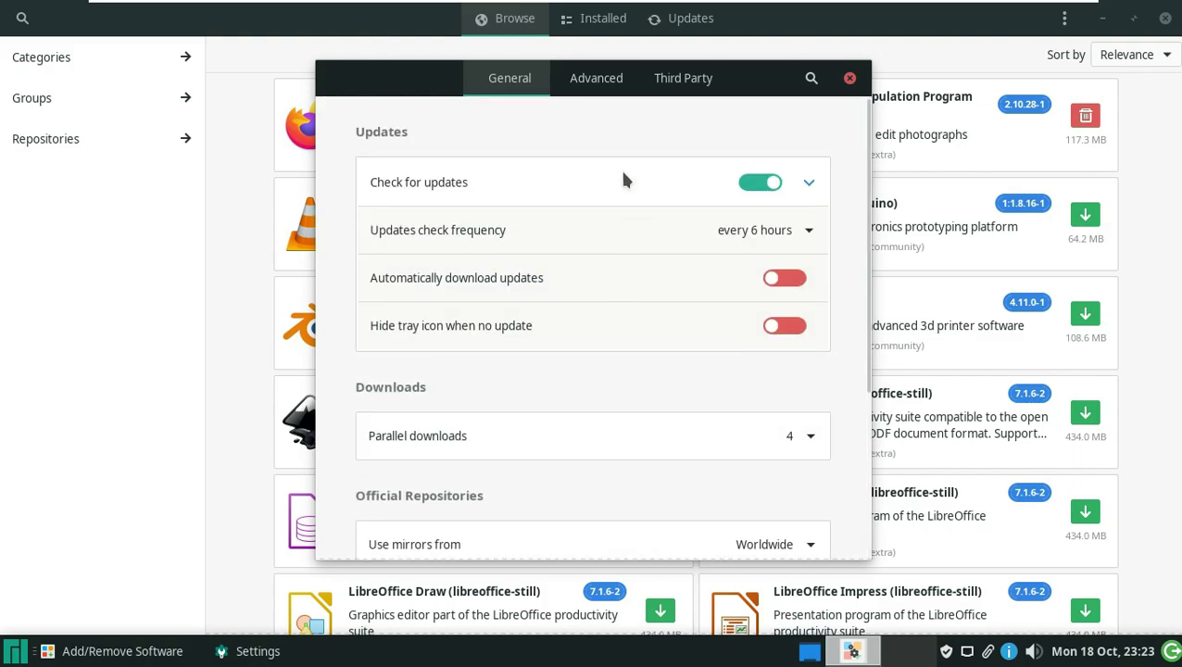
left_click(615, 85)
left_click(692, 89)
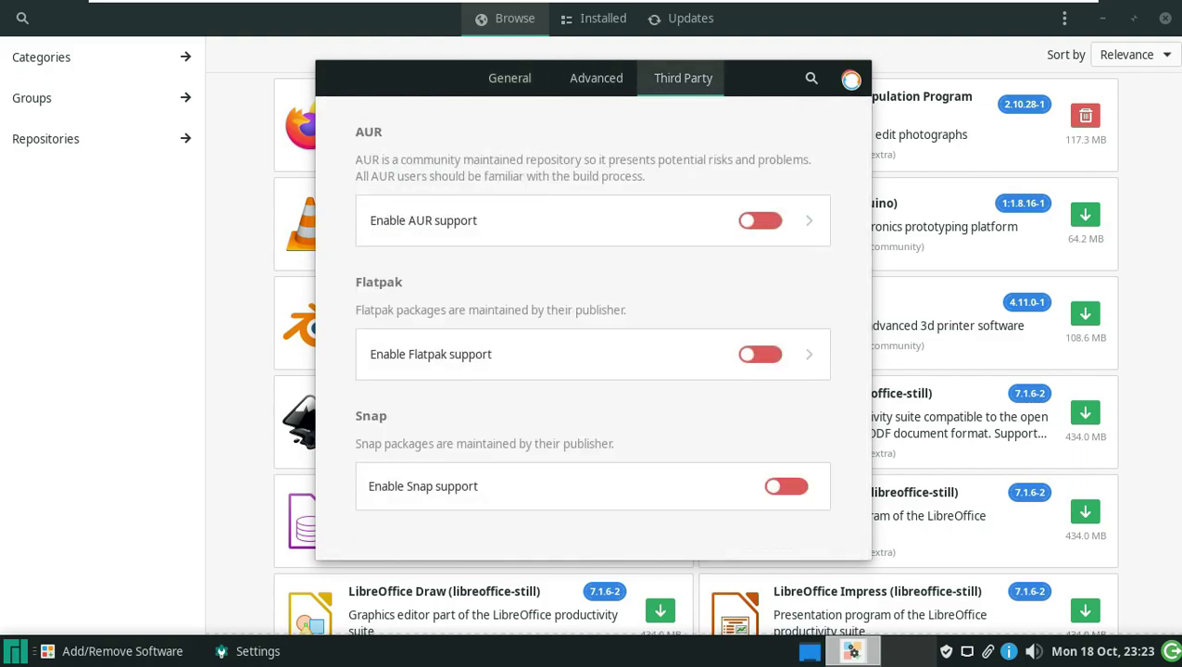
View the installed packages and check for updates in the package manager, and close it along with the settings window
key("Escape")
left_click(610, 30)
left_click(666, 28)
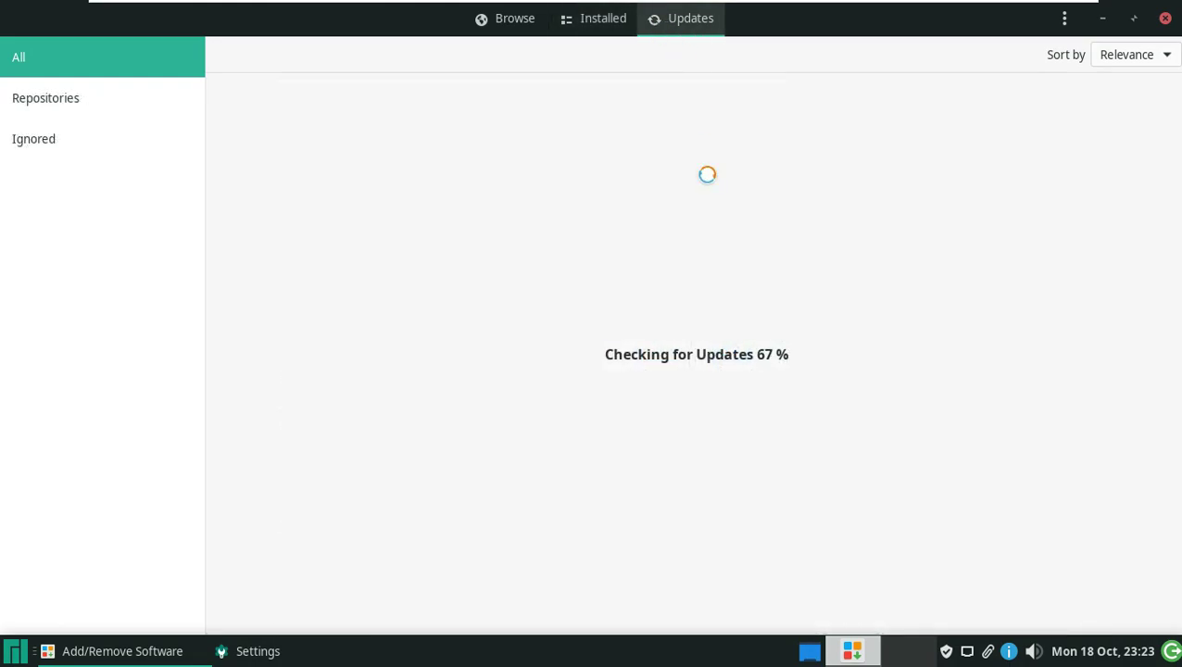
left_click(1164, 18)
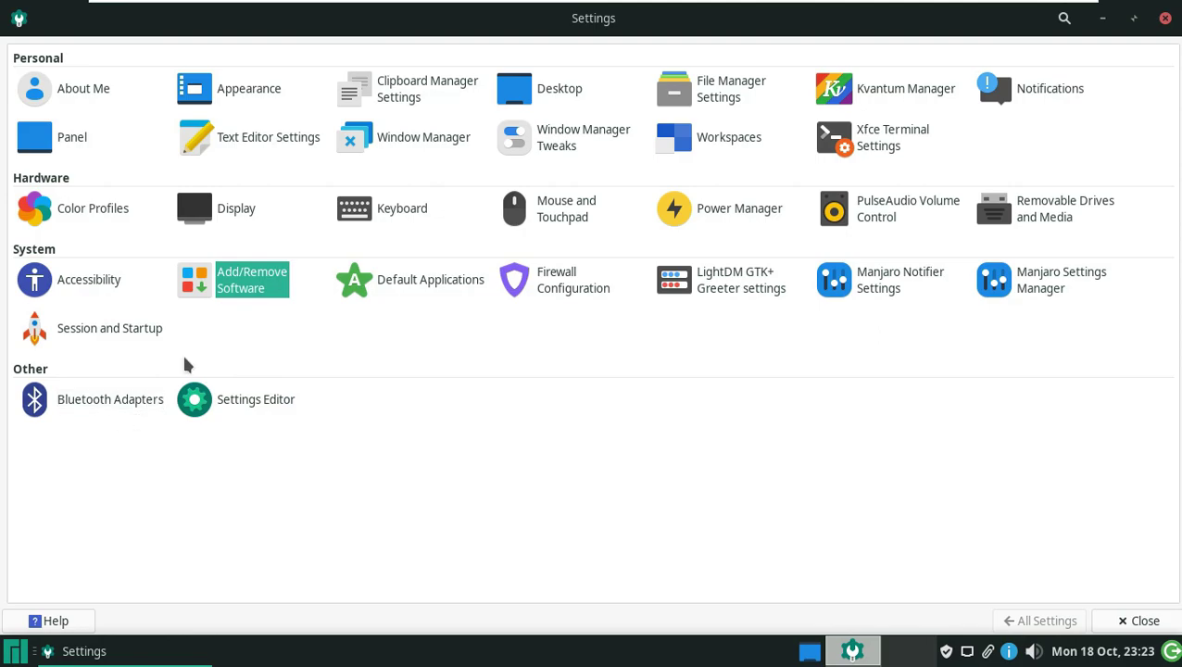
left_click(270, 96)
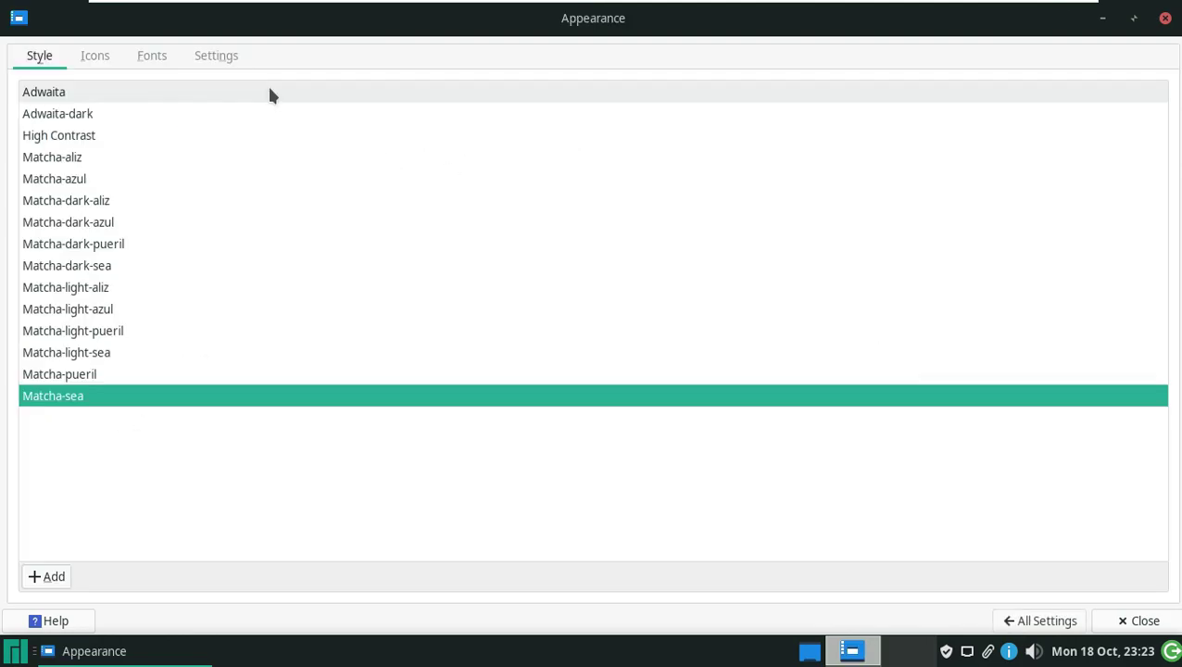
left_click(1165, 19)
Open the desktop settings and set the wallpaper to the orange sunset city skyline
right_click(371, 227)
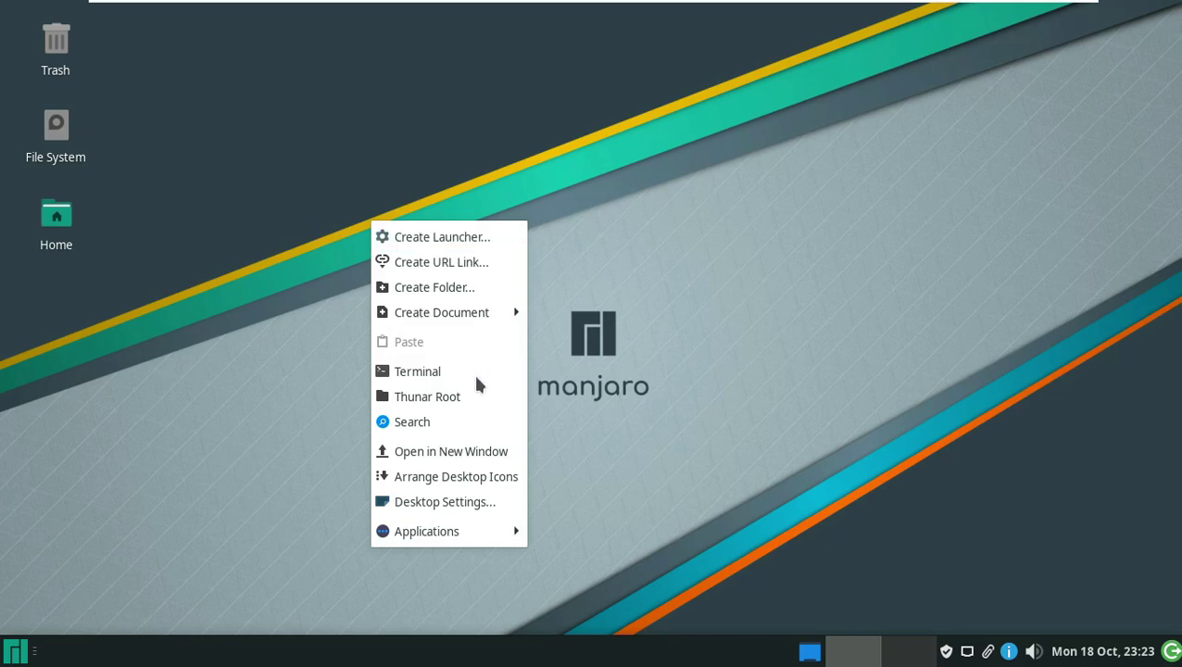
left_click(474, 501)
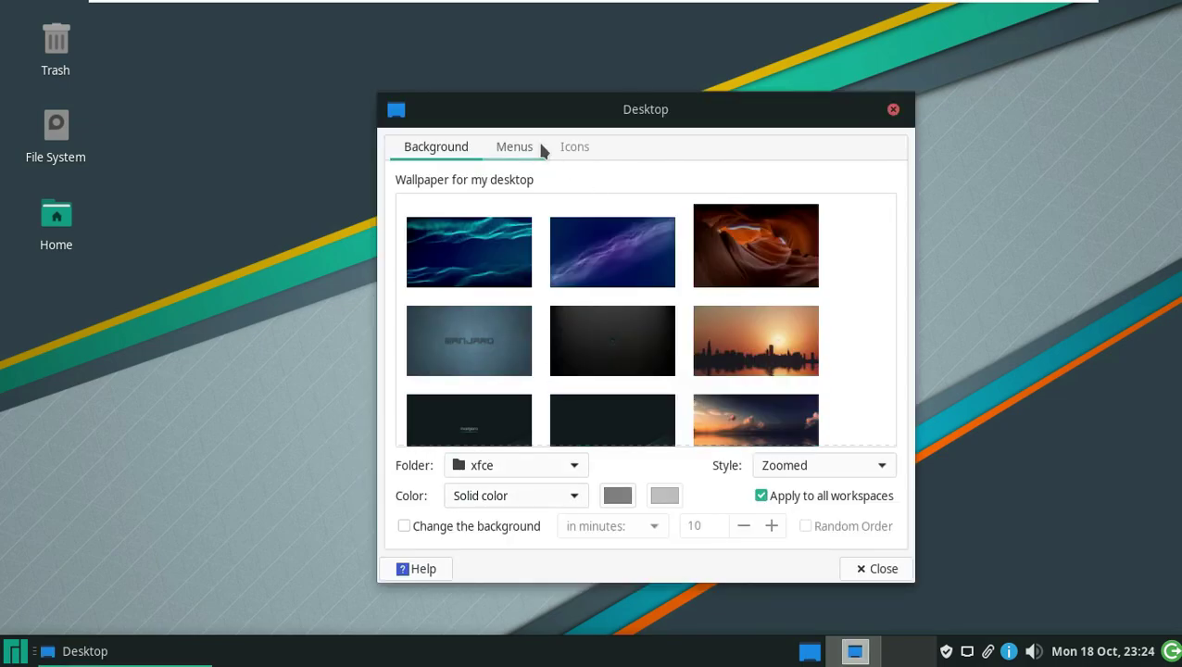
left_click(755, 341)
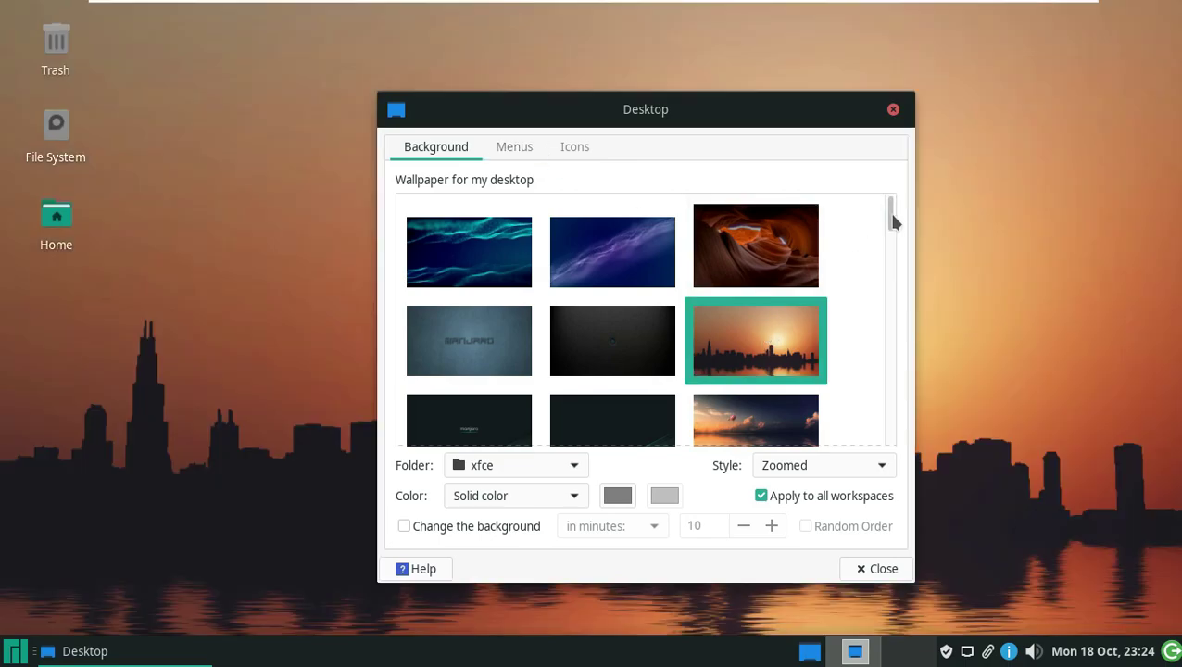
Look through the other wallpapers and the Menus and Icons settings, and close the Desktop settings
scroll(889, 241, "down", 3)
left_click_drag(889, 259, 896, 155)
left_click(517, 153)
left_click(572, 147)
left_click(457, 151)
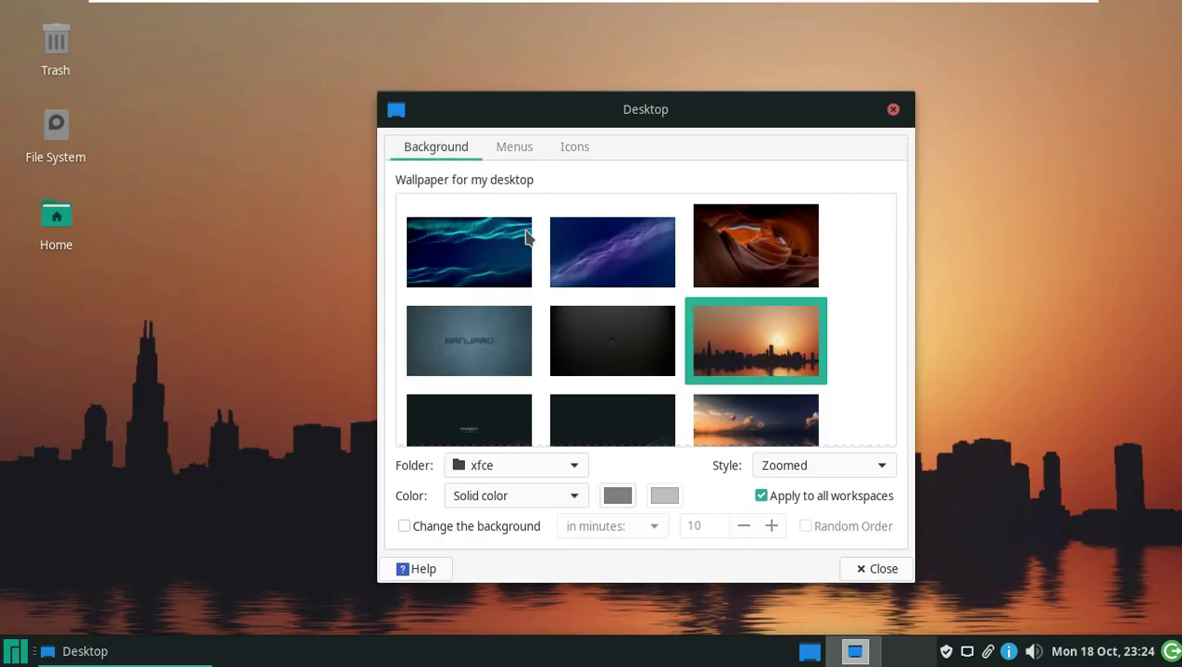
left_click_drag(894, 225, 916, 192)
left_click(880, 569)
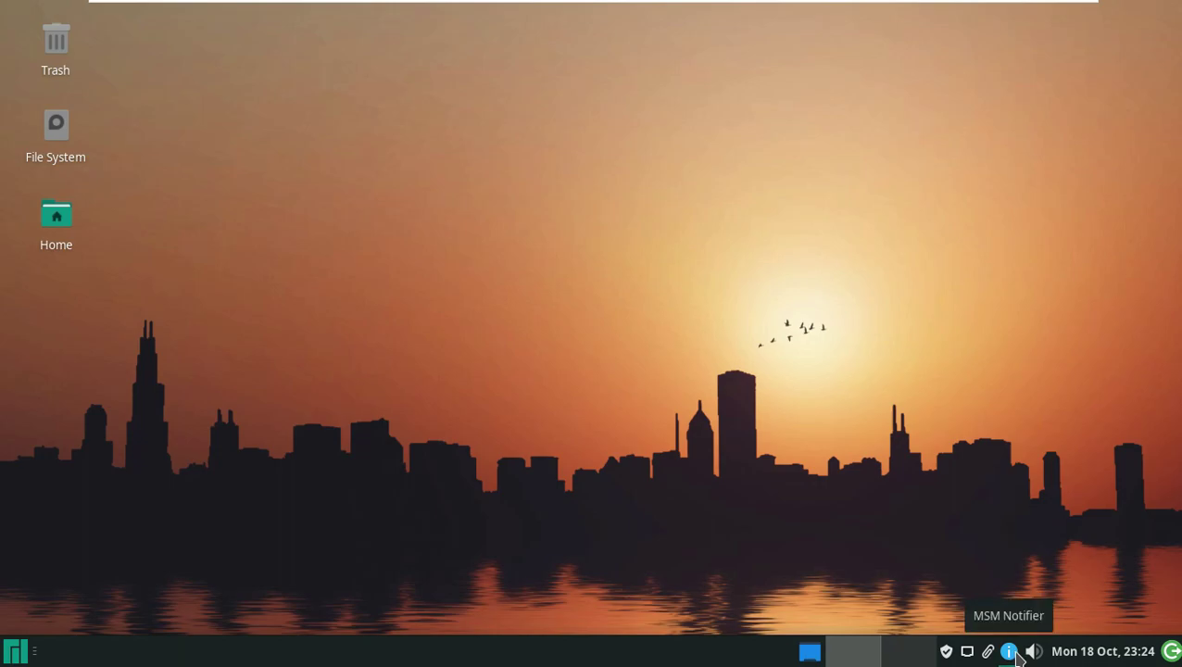
Open the package manager from its system tray indicator and close it again
left_click(946, 654)
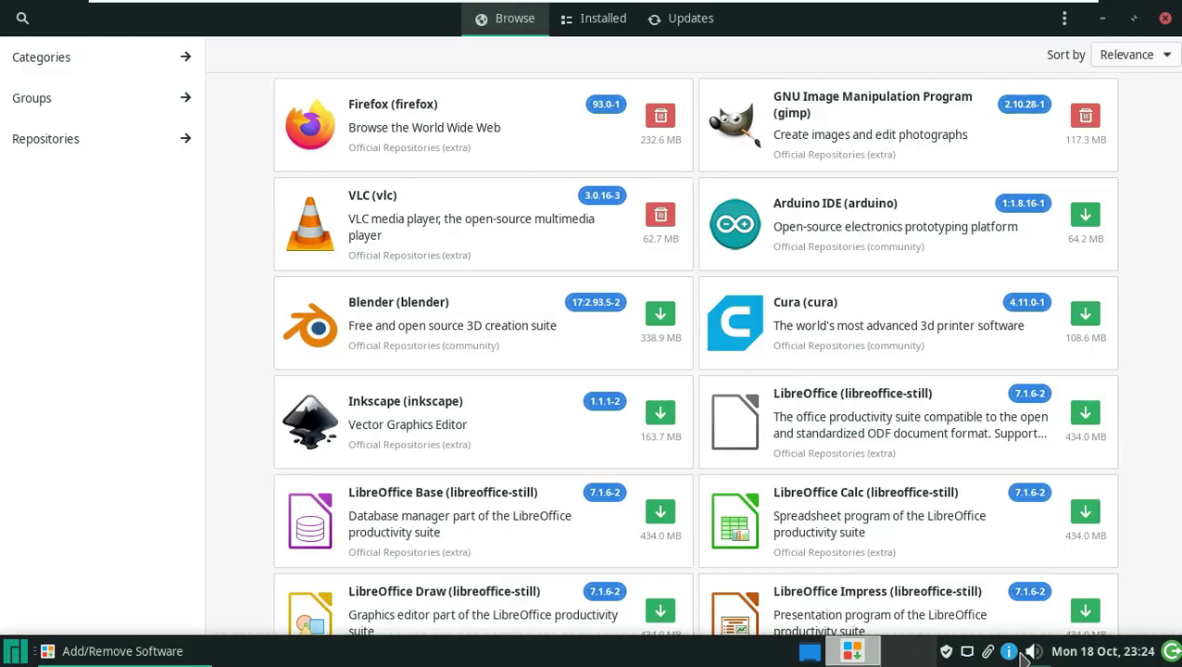
left_click(1165, 20)
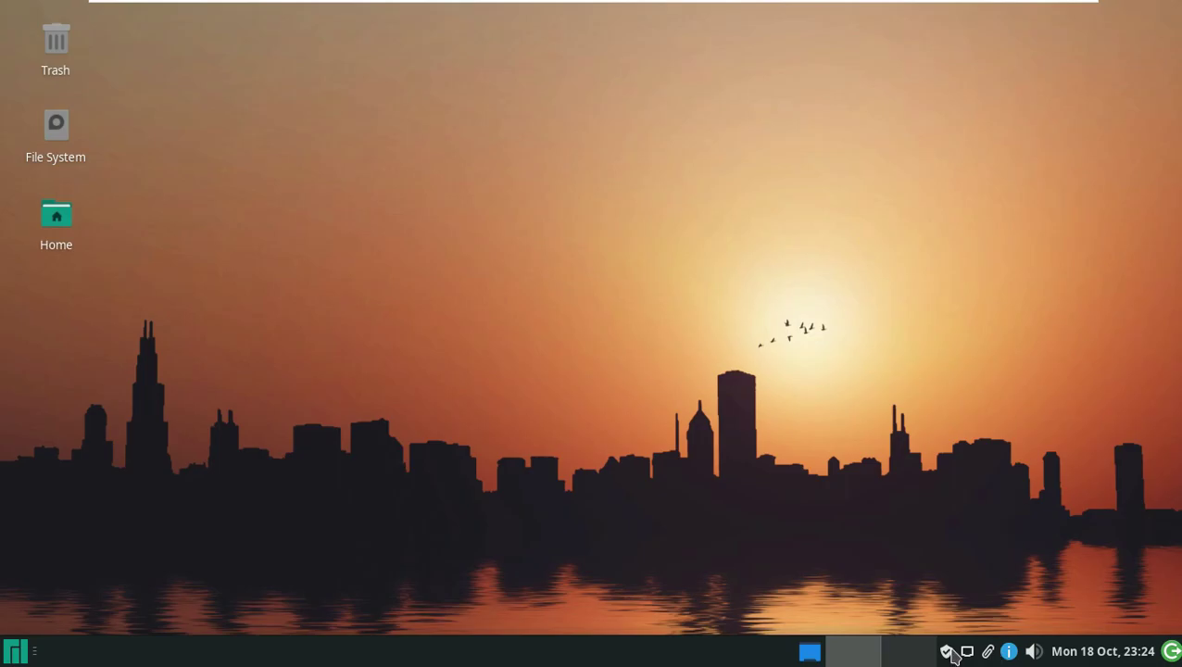
left_click(948, 653)
left_click(1165, 20)
Look through the clock, volume, clipboard and remaining indicators in the system tray
left_click(1111, 653)
left_click(1033, 652)
left_click(1032, 652)
left_click_drag(1060, 591, 1160, 562)
left_click(1153, 555)
left_click(1149, 554)
left_click(988, 652)
left_click(987, 652)
left_click(967, 652)
left_click(967, 652)
Open Task Manager from the System applications, maximize it, view its About information and close it
left_click(35, 648)
left_click(507, 421)
scroll(216, 448, "down", 1)
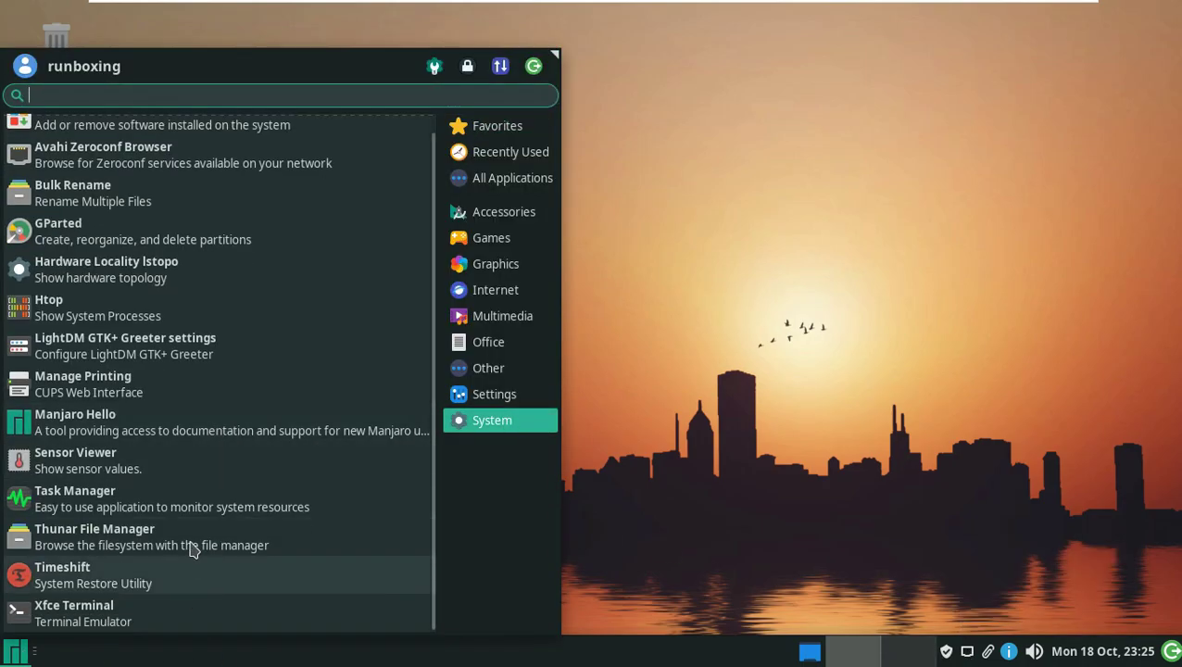
left_click(197, 505)
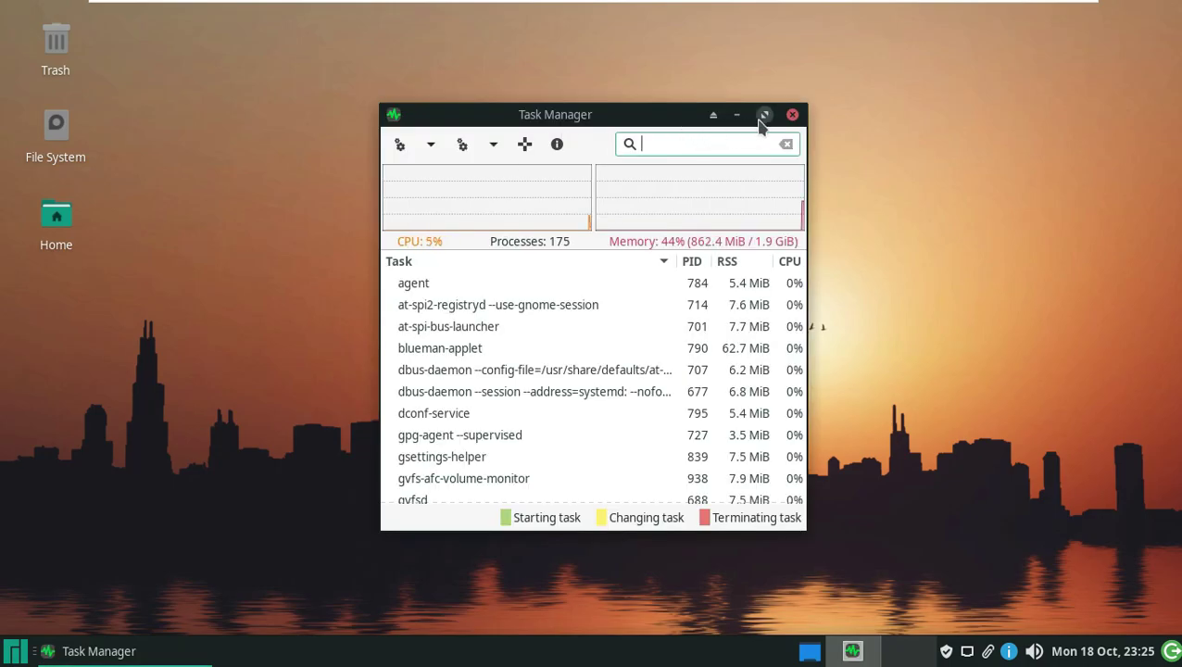
left_click(762, 116)
left_click(176, 43)
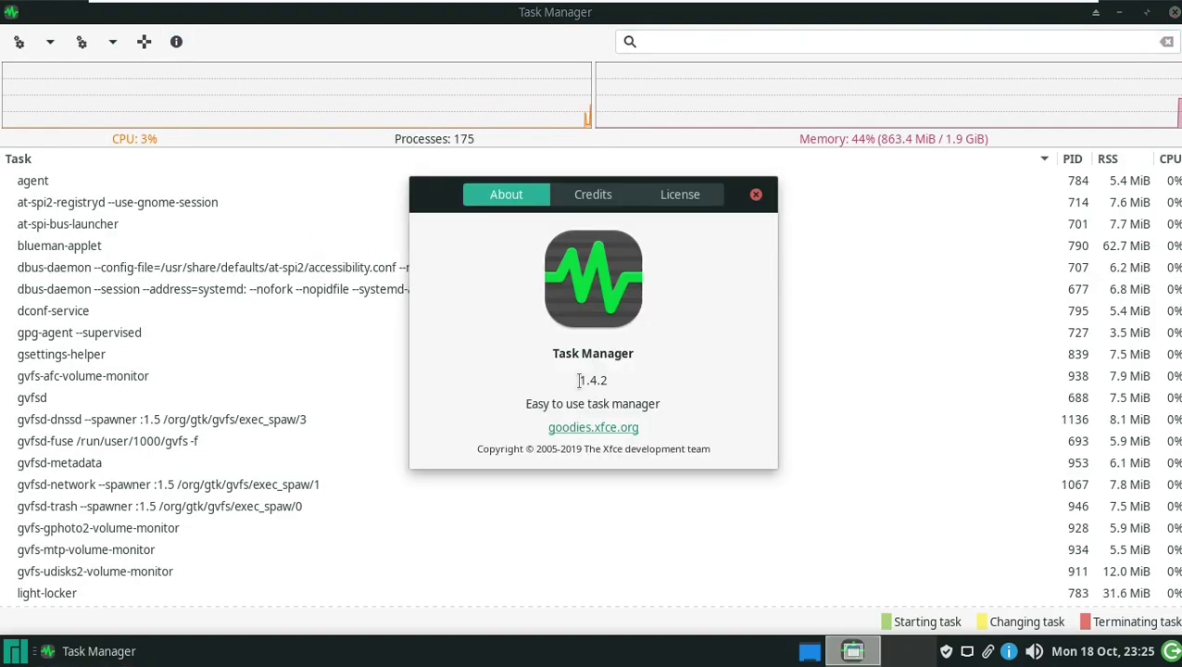
left_click(757, 196)
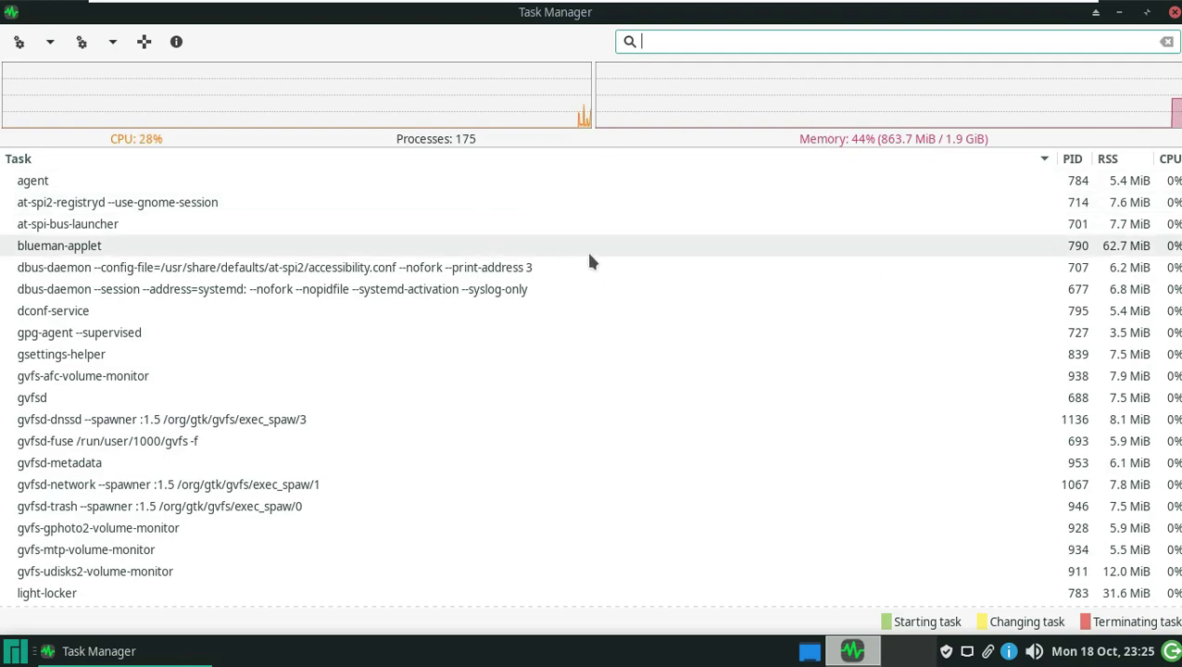
left_click(1175, 13)
Look through the applications in the System and Settings categories
left_click(14, 647)
left_click(500, 420)
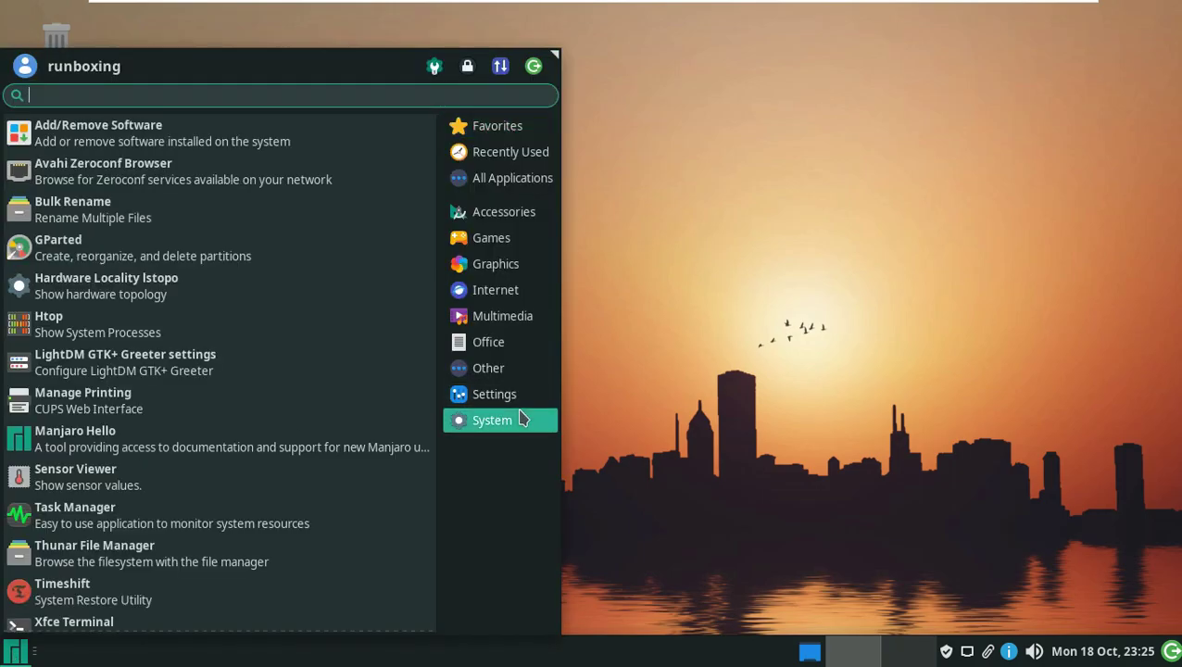
scroll(248, 173, "down", 1)
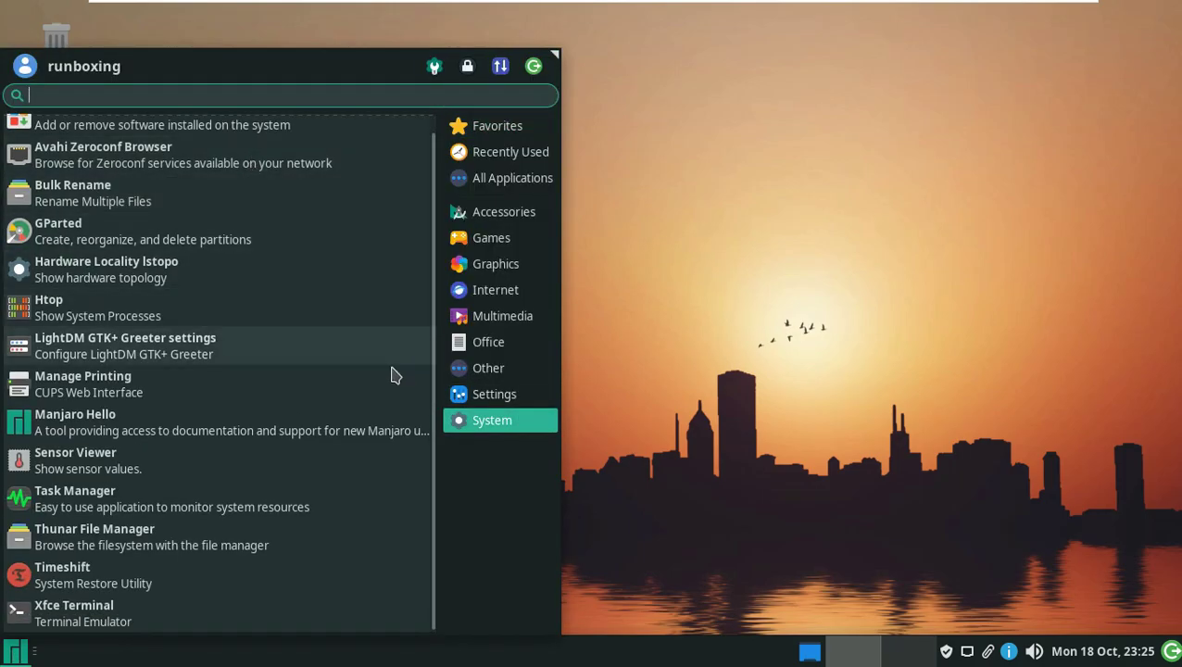
left_click(494, 394)
scroll(209, 163, "down", 10)
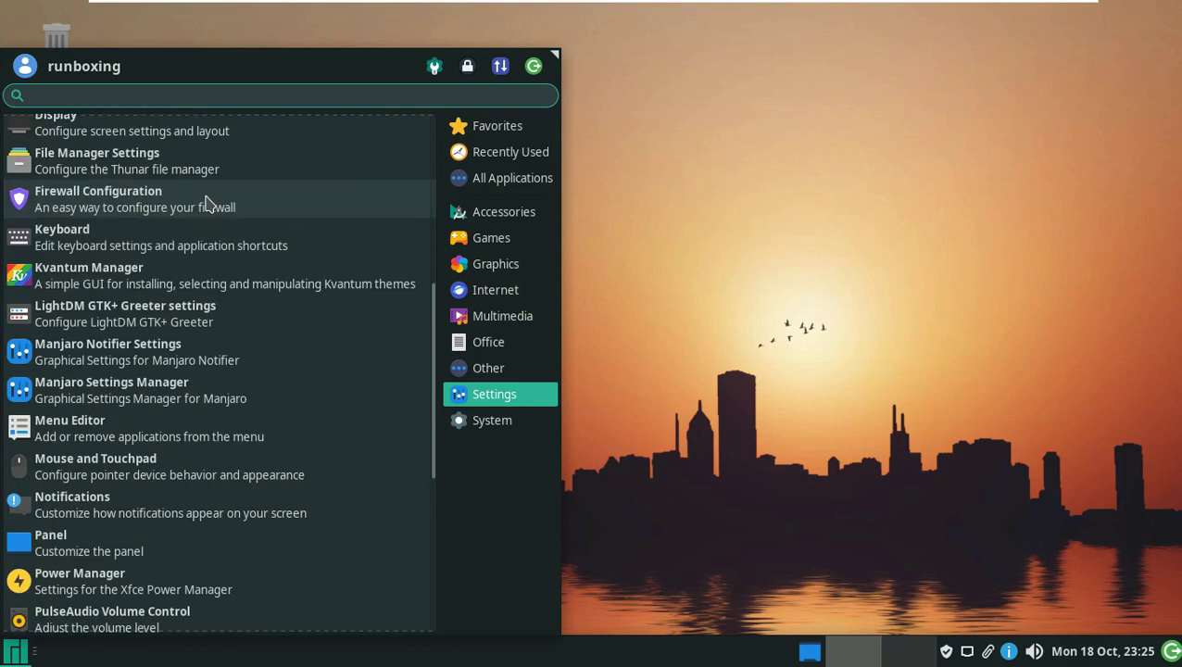
scroll(206, 246, "up", 10)
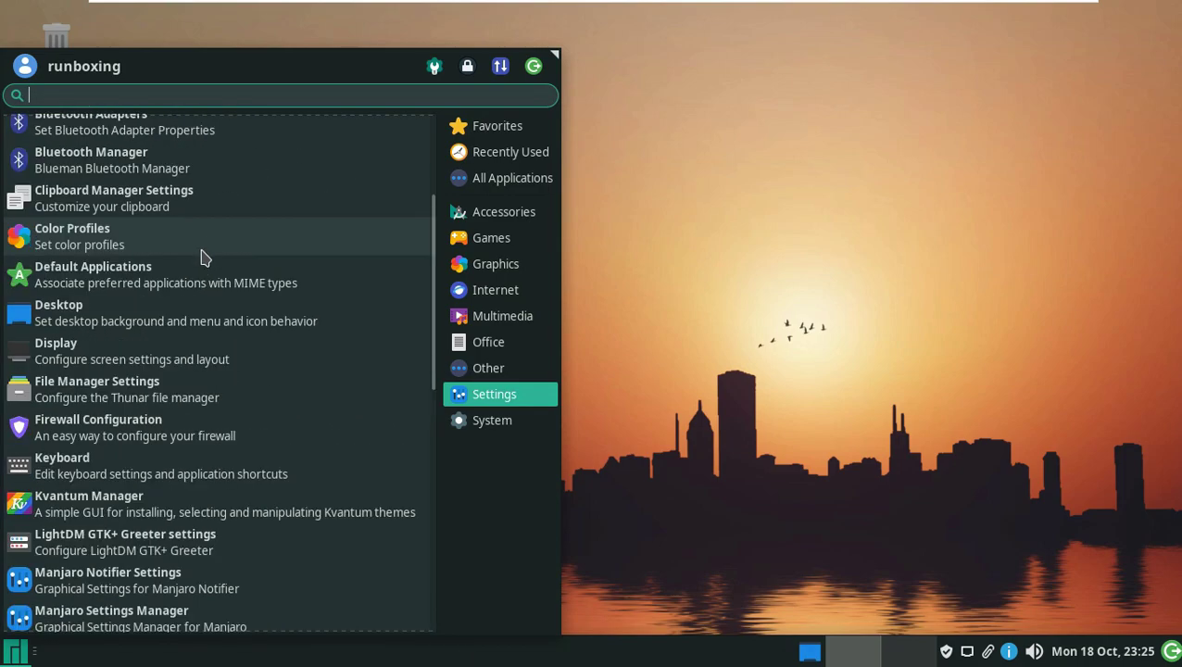
Open File Manager Settings, look through the Display, Side Pane, Behavior and Advanced preferences, and close the dialog
left_click(164, 389)
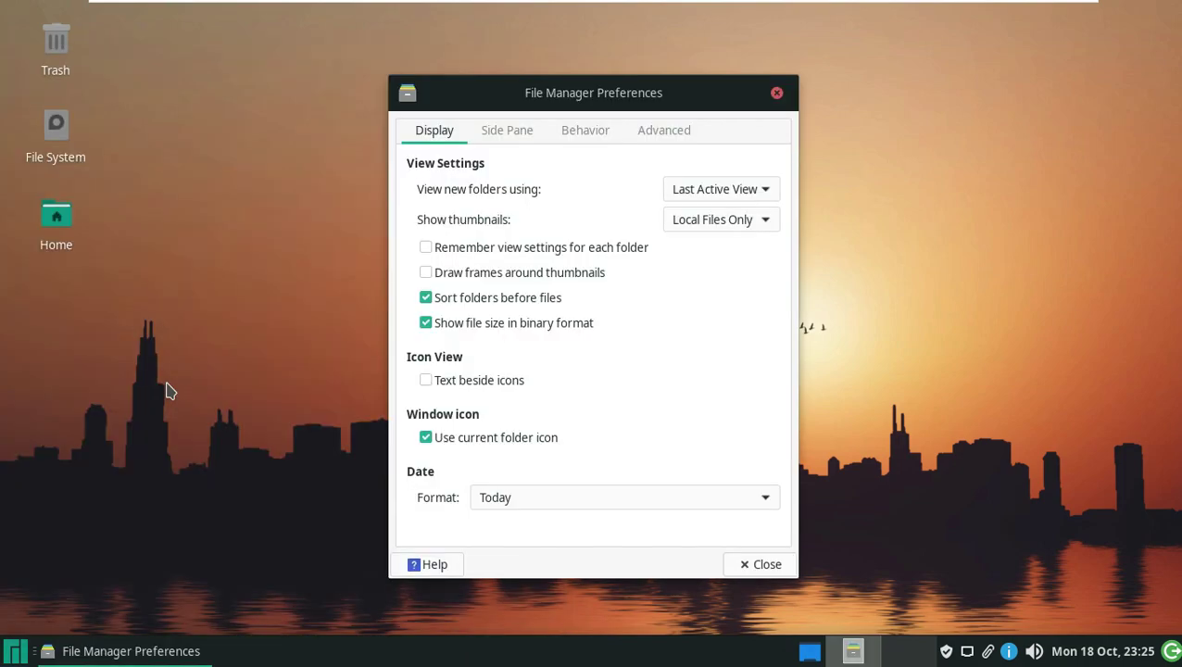
left_click(491, 137)
left_click(604, 132)
left_click(664, 130)
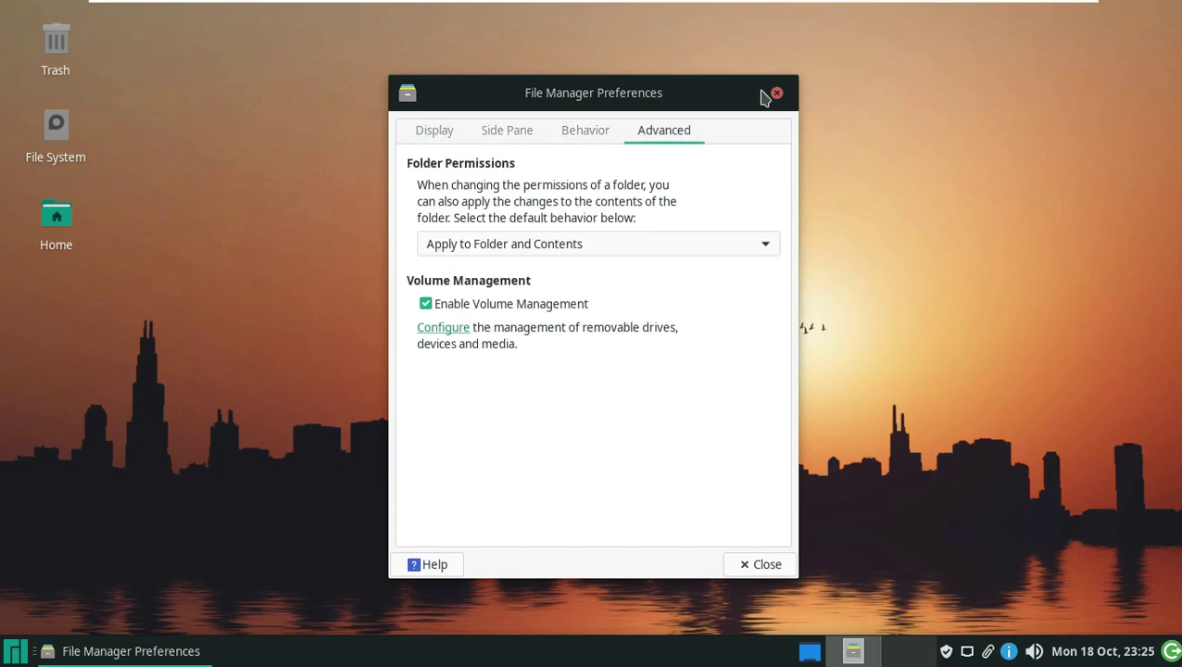
left_click(776, 92)
Open the file manager maximized and browse the Desktop, Trash and home folder locations
left_click(17, 652)
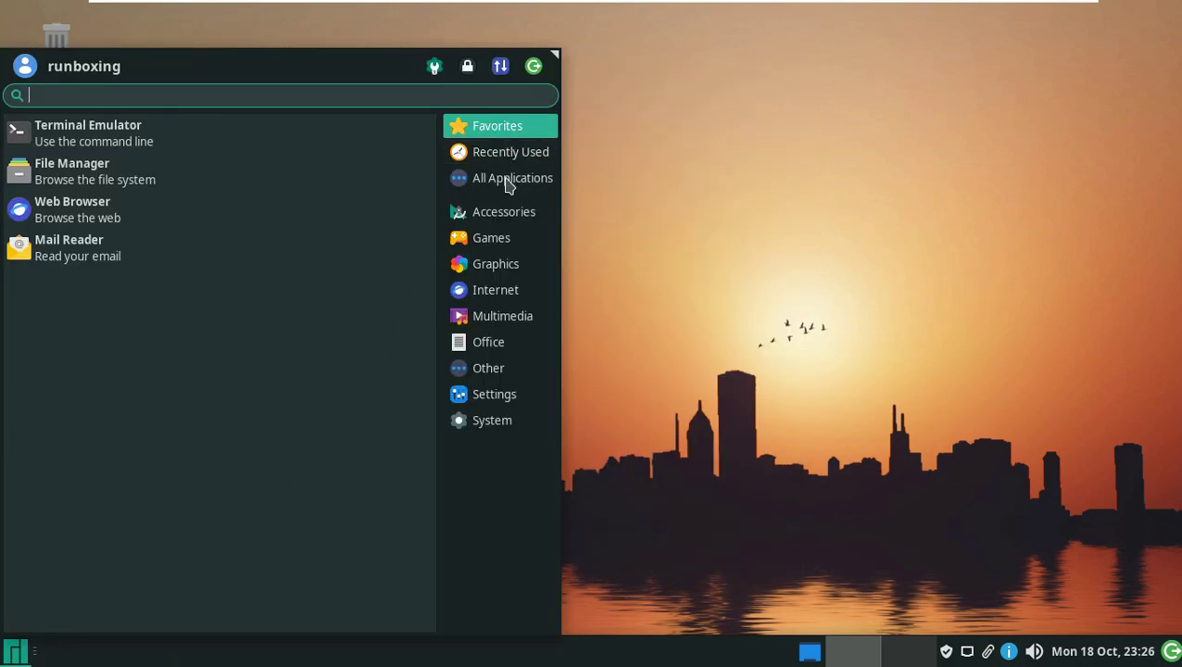
left_click(102, 172)
left_click(827, 108)
left_click(119, 162)
left_click(106, 179)
left_click(106, 139)
View the file manager's About information and its available menu commands, and close the window
left_click(153, 36)
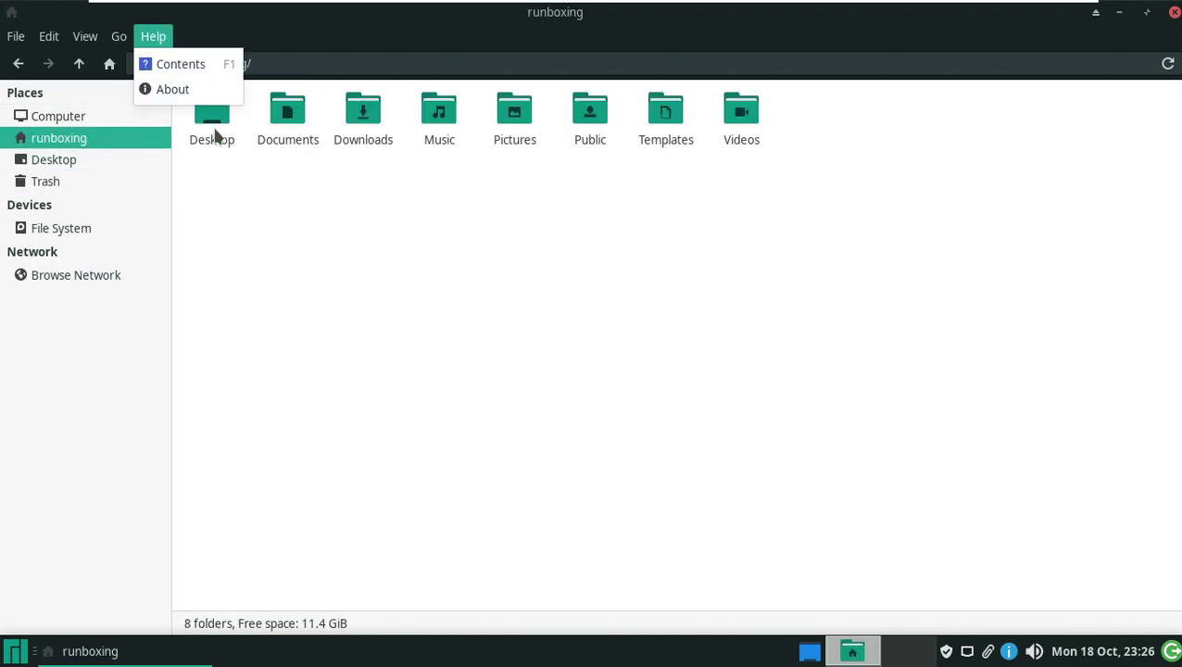
left_click(172, 89)
left_click(756, 160)
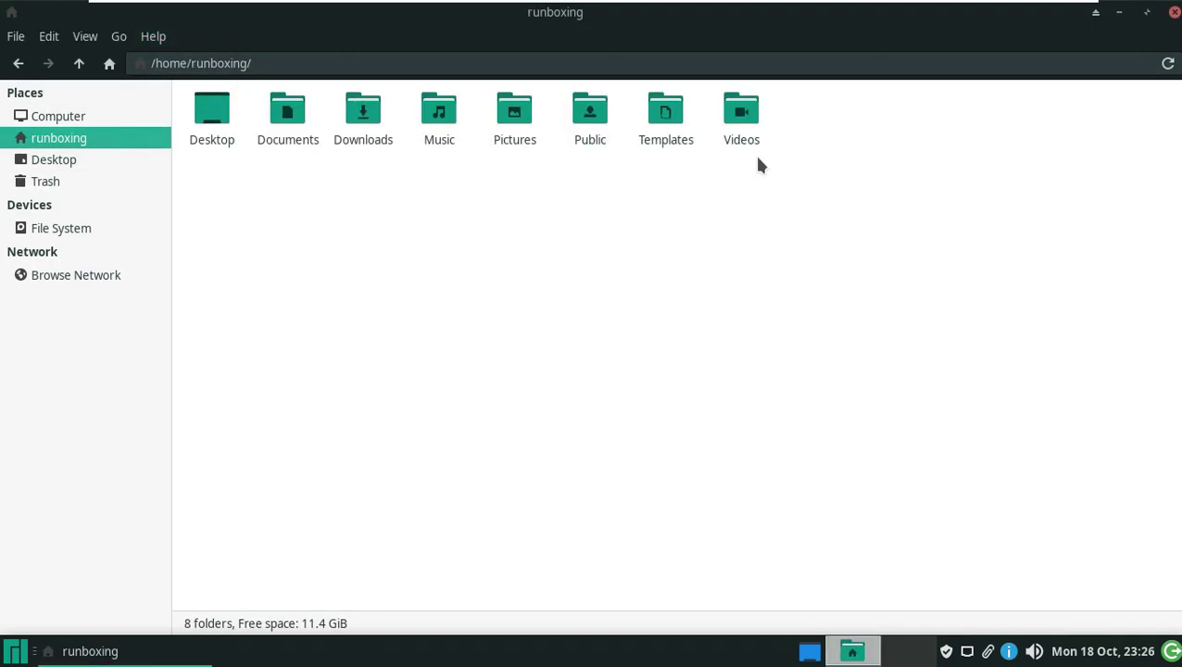
left_click(154, 37)
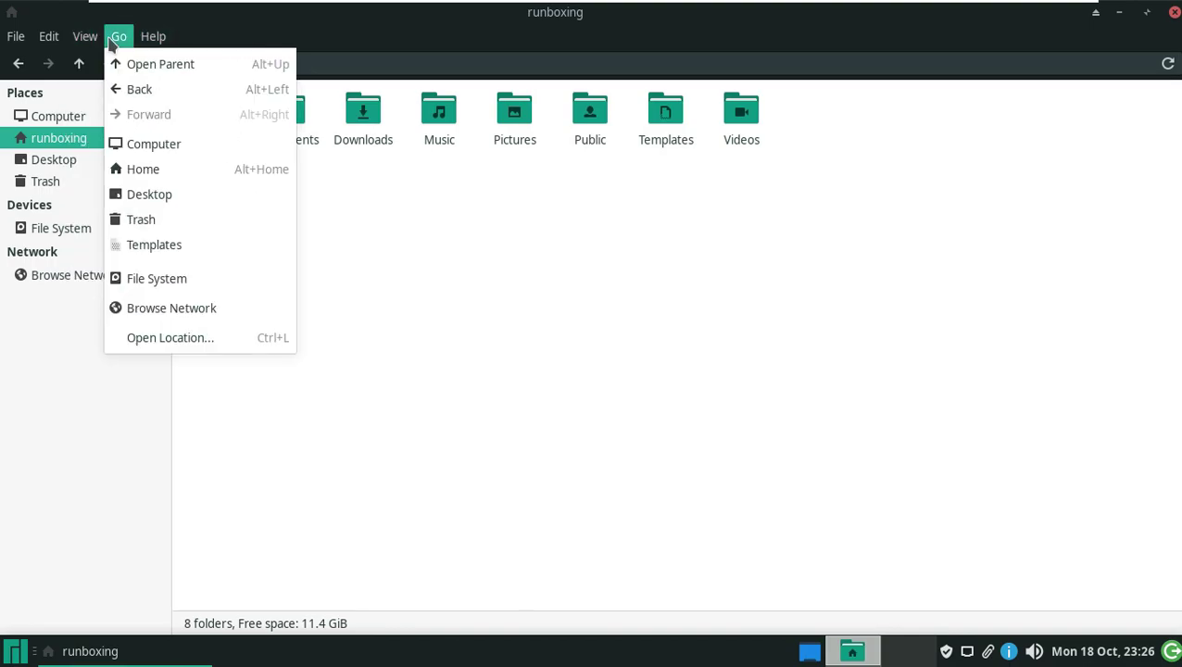
mouse_move(48, 41)
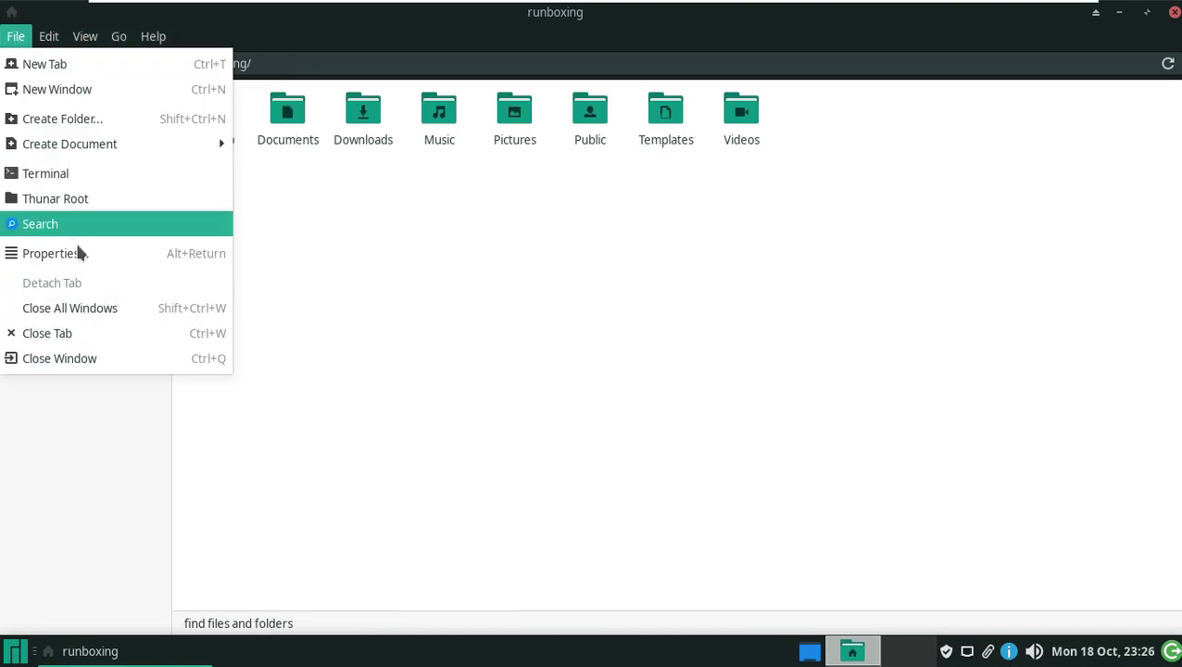
left_click(78, 361)
Look through the System, Settings and Other application categories again
left_click(16, 652)
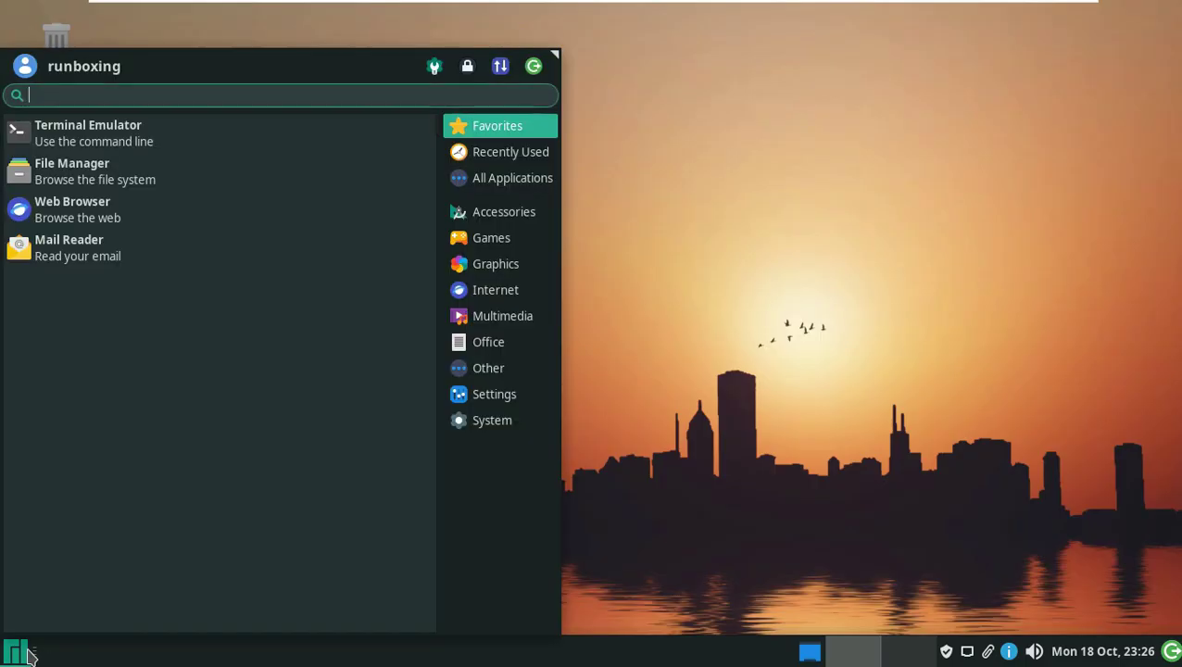
left_click(524, 422)
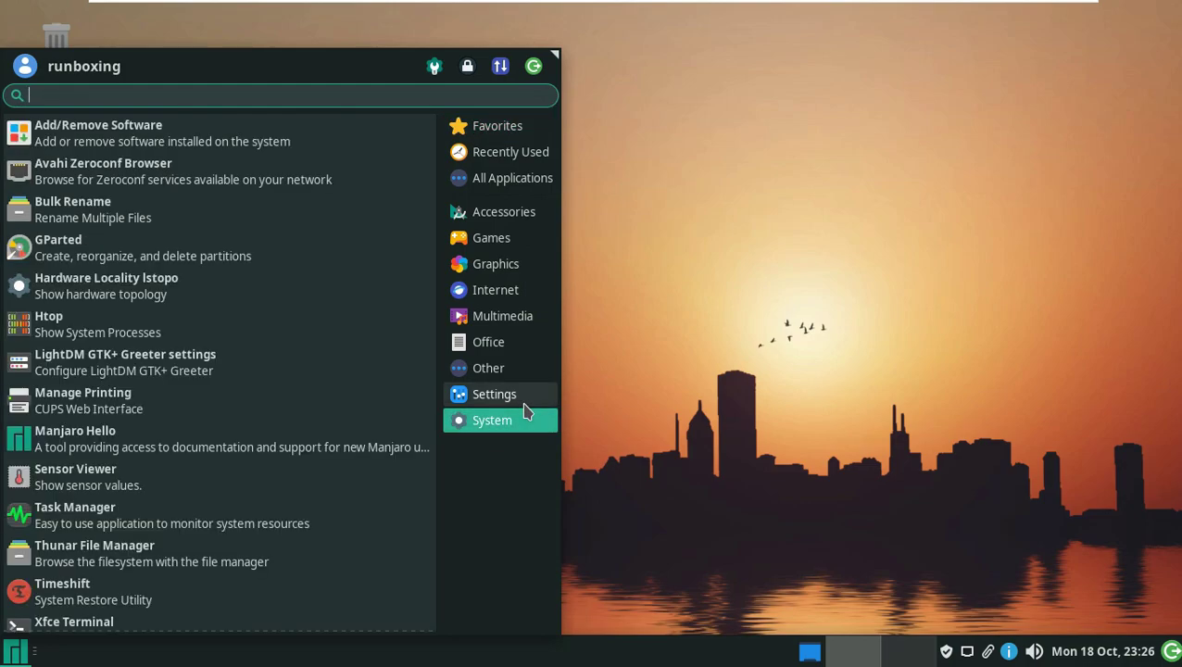
left_click(524, 407)
scroll(225, 441, "down", 10)
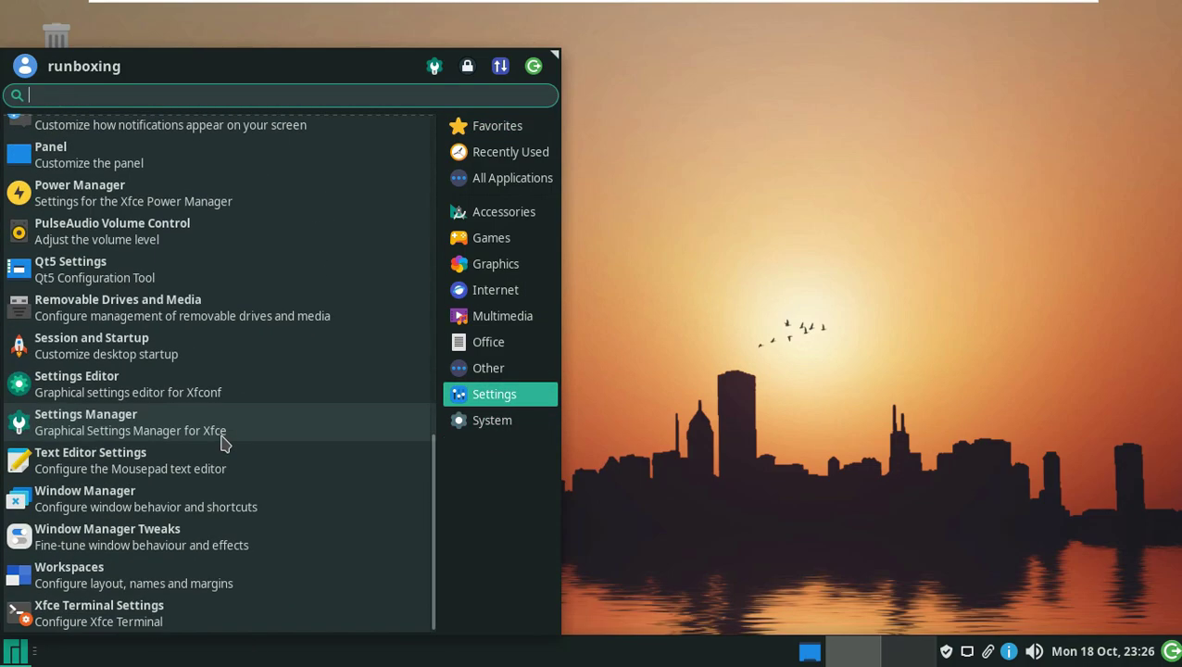
left_click(499, 376)
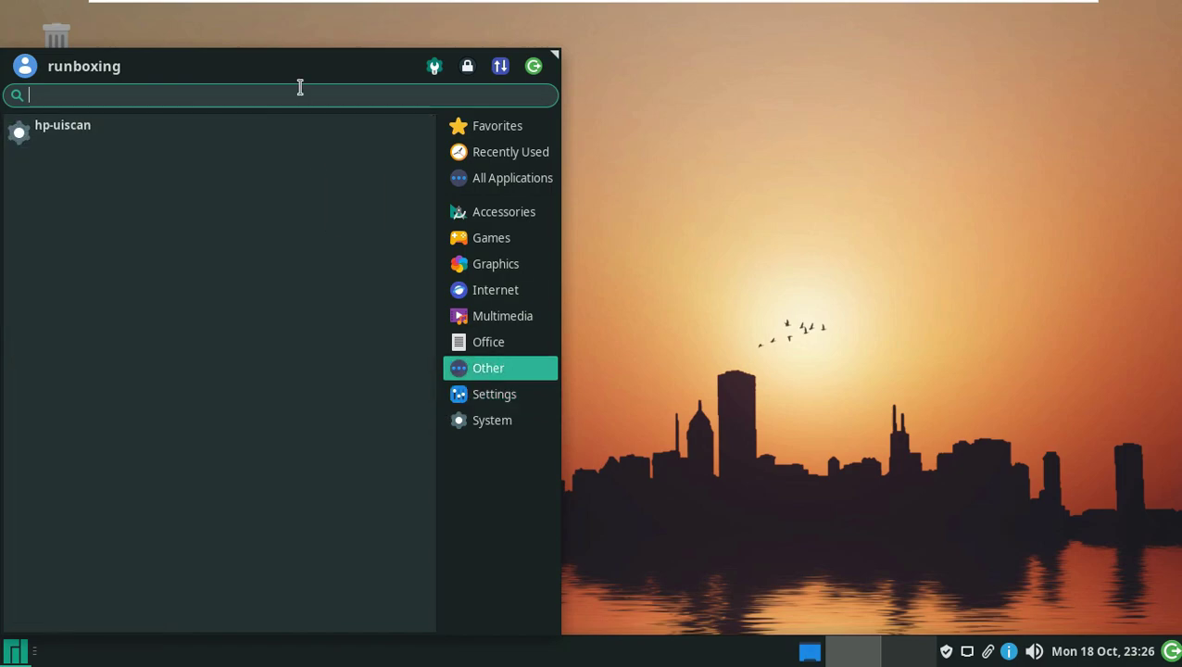
Search the applications for "ter", open the terminal and maximize its window
type("ter")
left_click(179, 121)
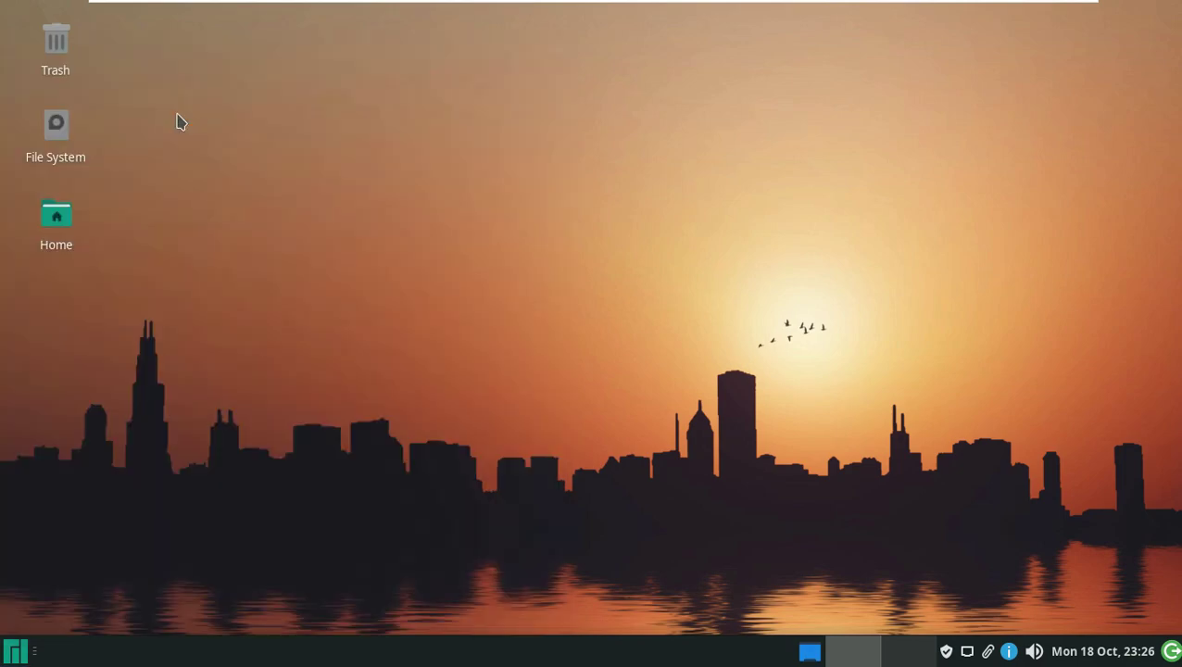
left_click(903, 106)
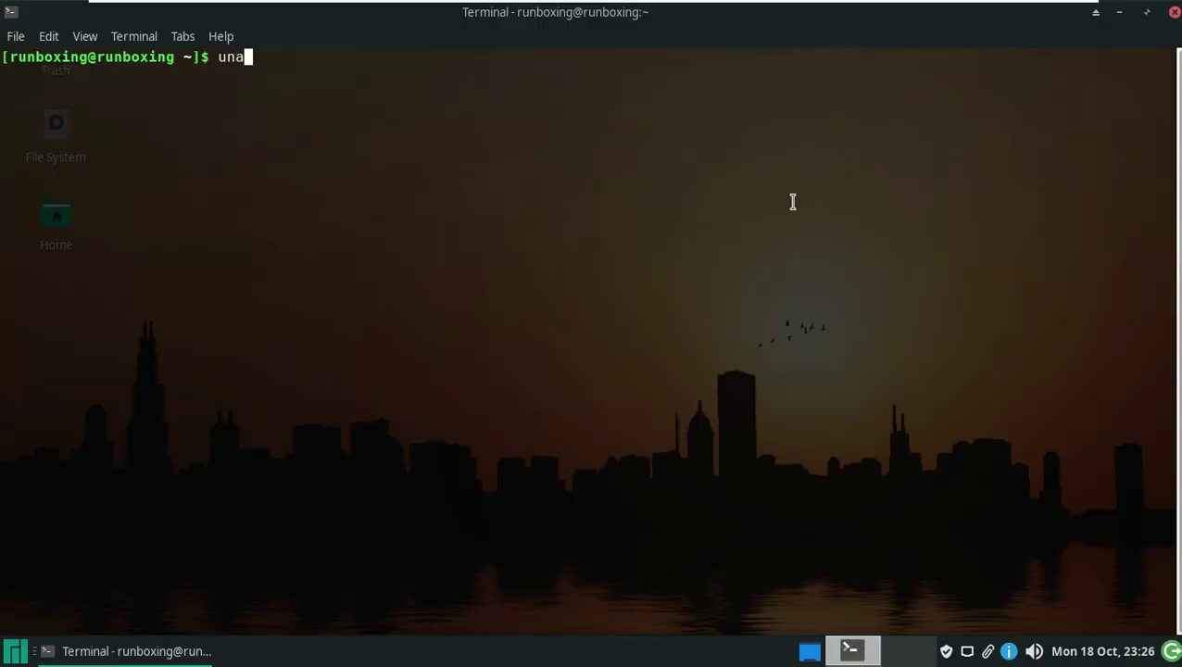
Print the system and kernel details in the terminal with uname, uname -a and uname -r
type("anme -")
key("Return")
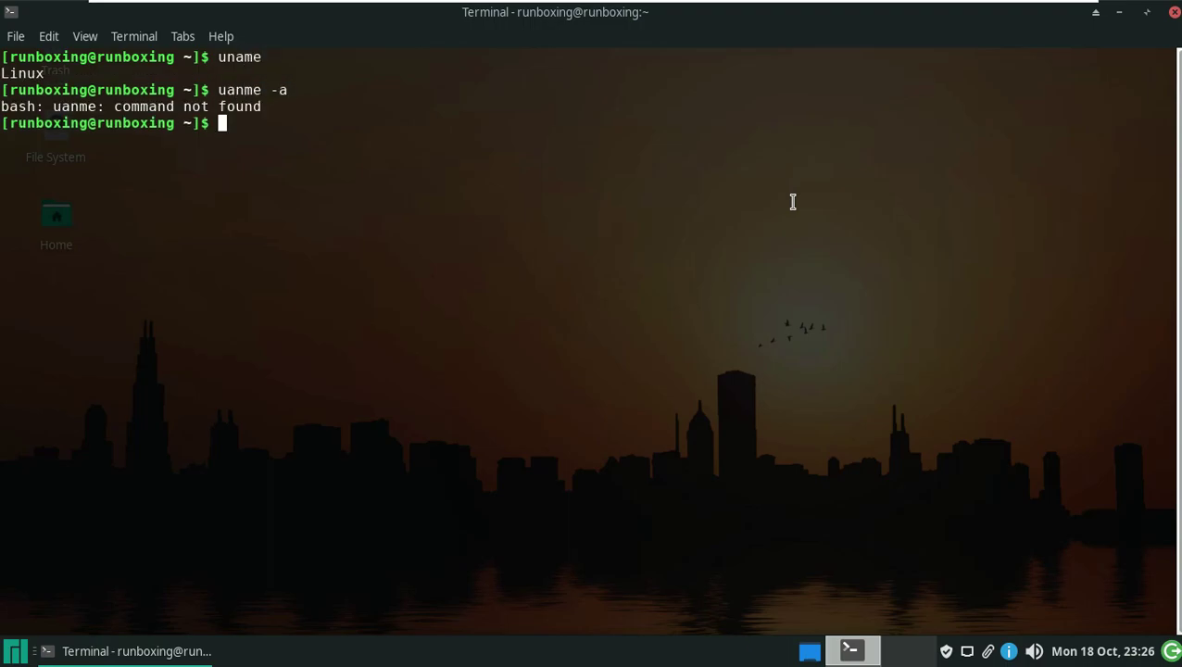
type("uname -a")
key("Return")
type("uname -r")
key("Return")
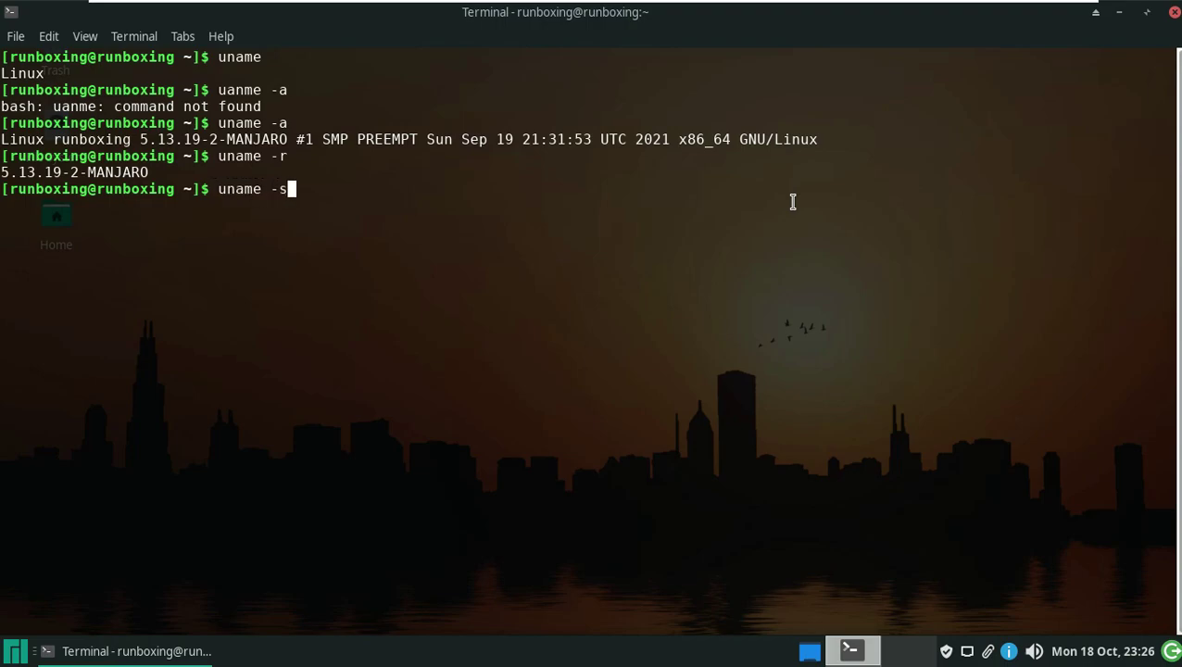
Query the remaining system details with uname -s, uname -v, uname -i, uname -o and uname -n
key("Return")
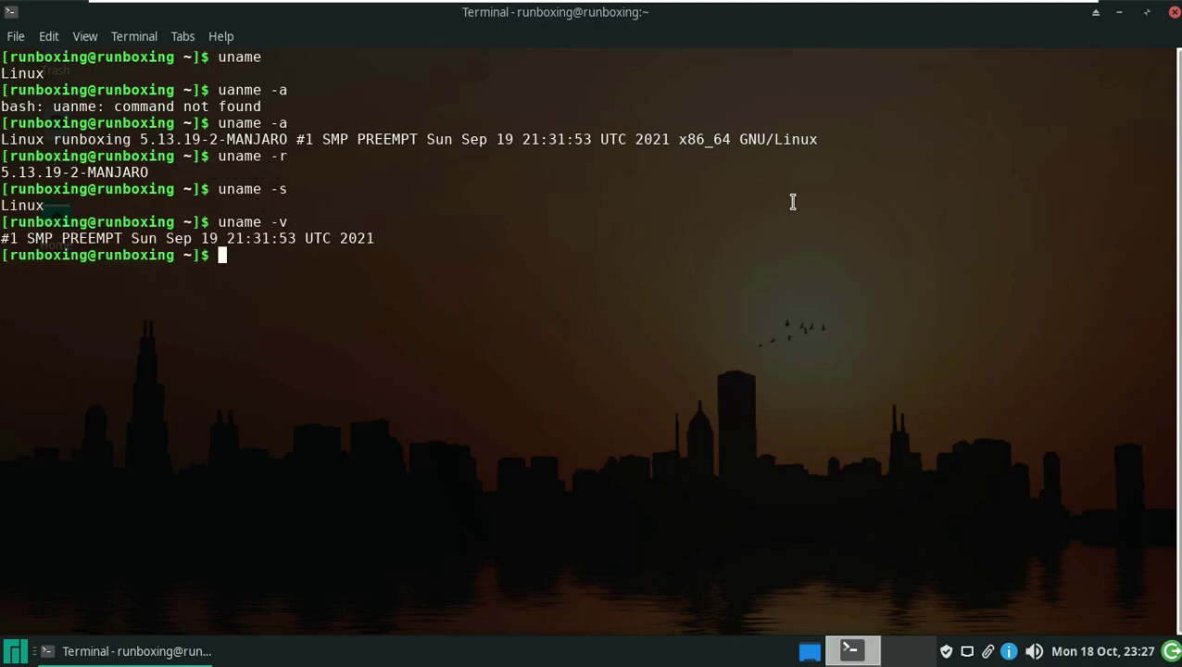
key("Return")
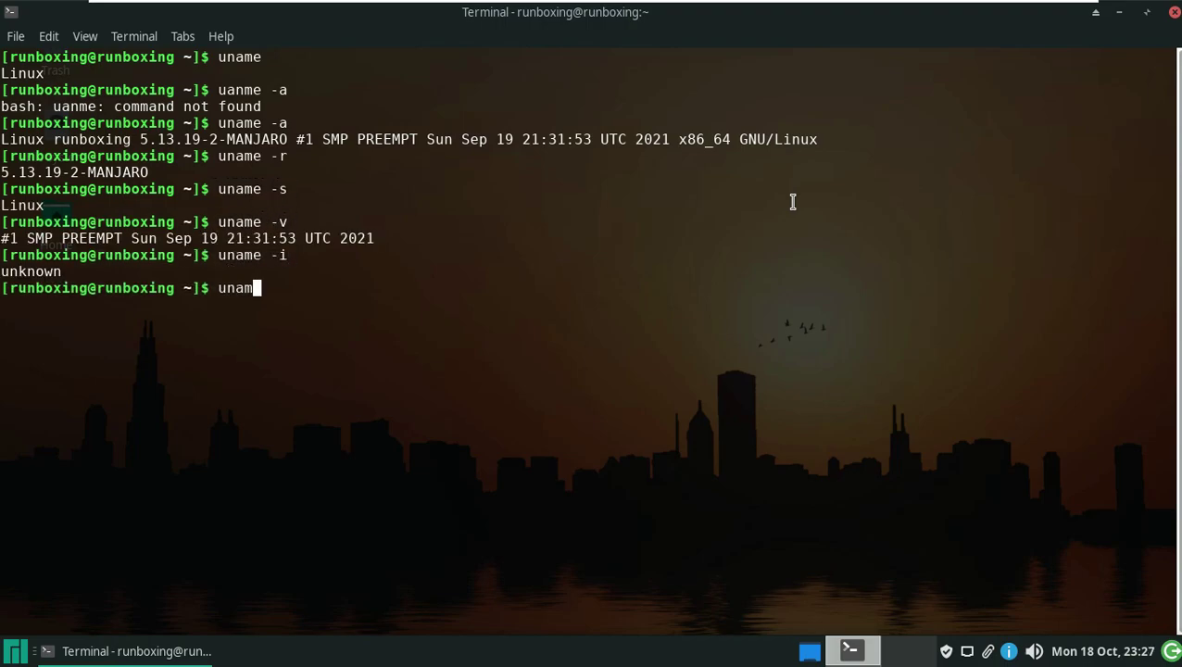
type("uname -o")
key("Return")
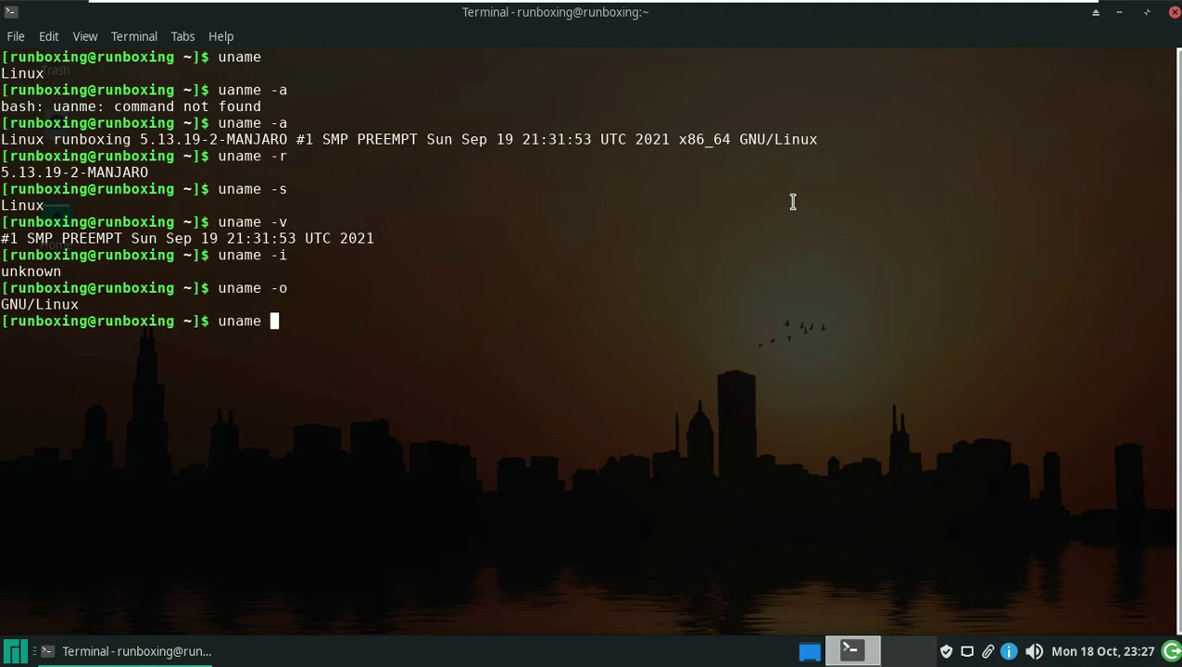
type("uname -n")
key("Return")
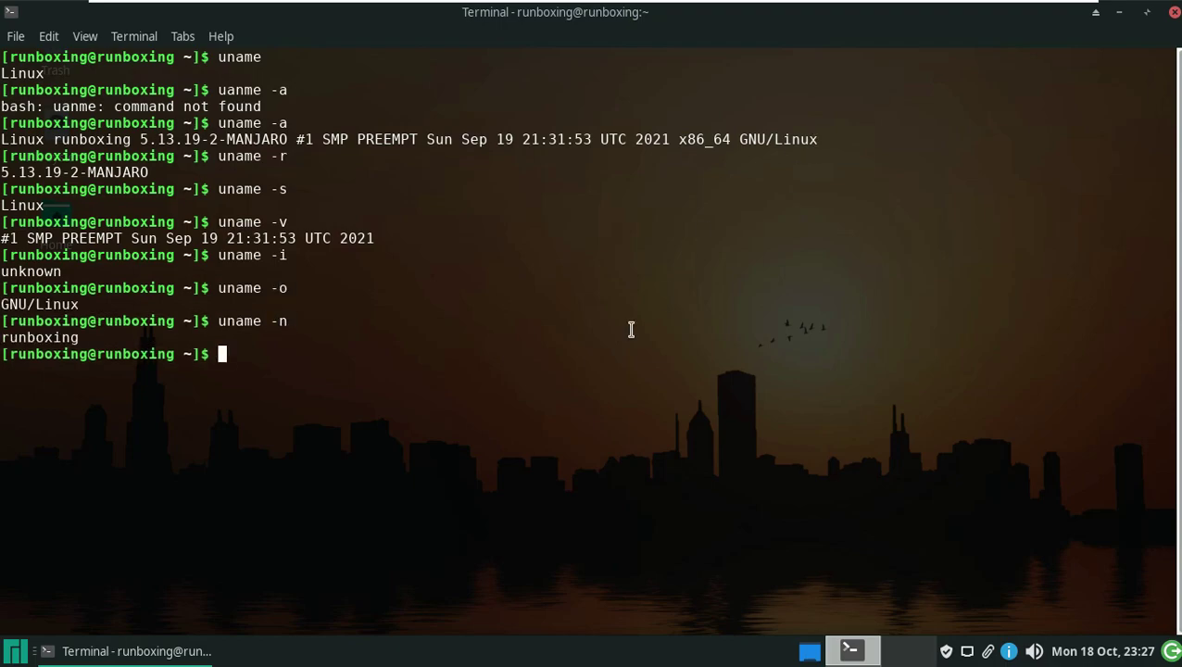
Highlight all of the uname output, clear the selection and close the terminal with the exit command
left_click_drag(303, 335, 4, 56)
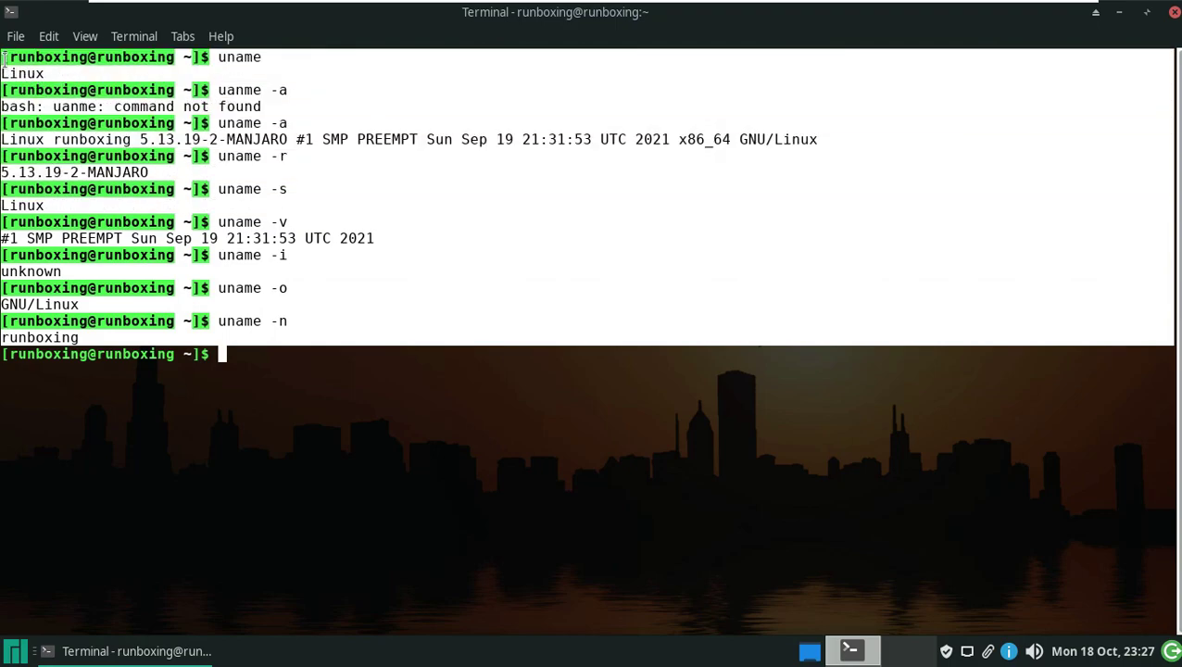
left_click(240, 355)
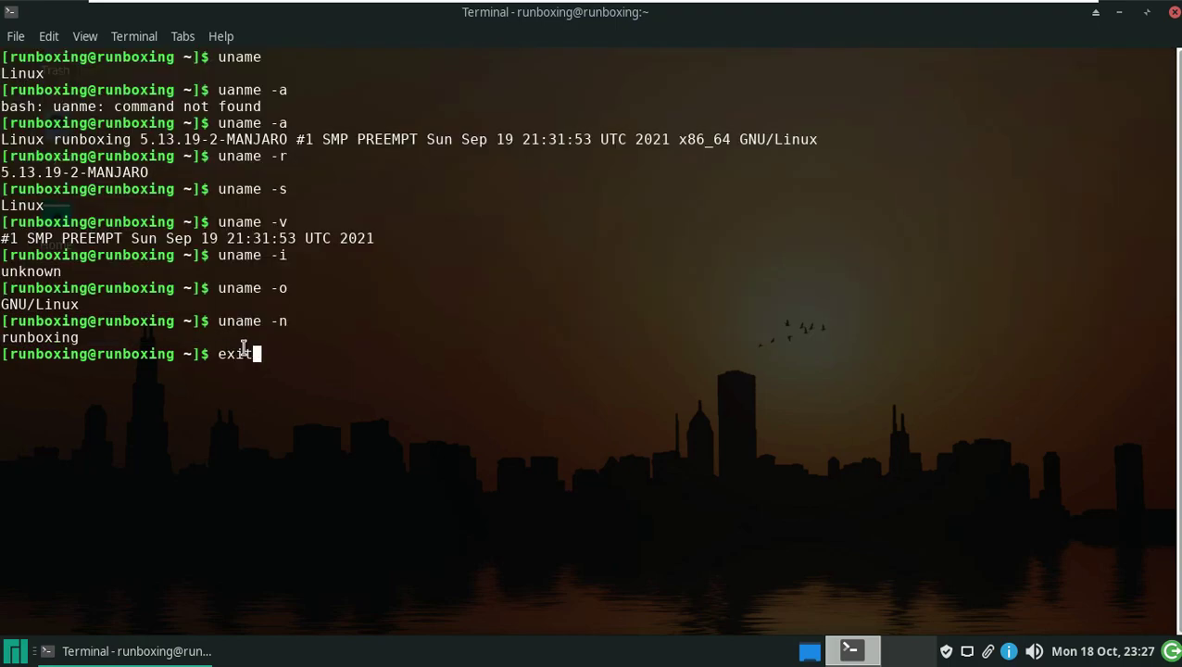
type("exit")
key("Return")
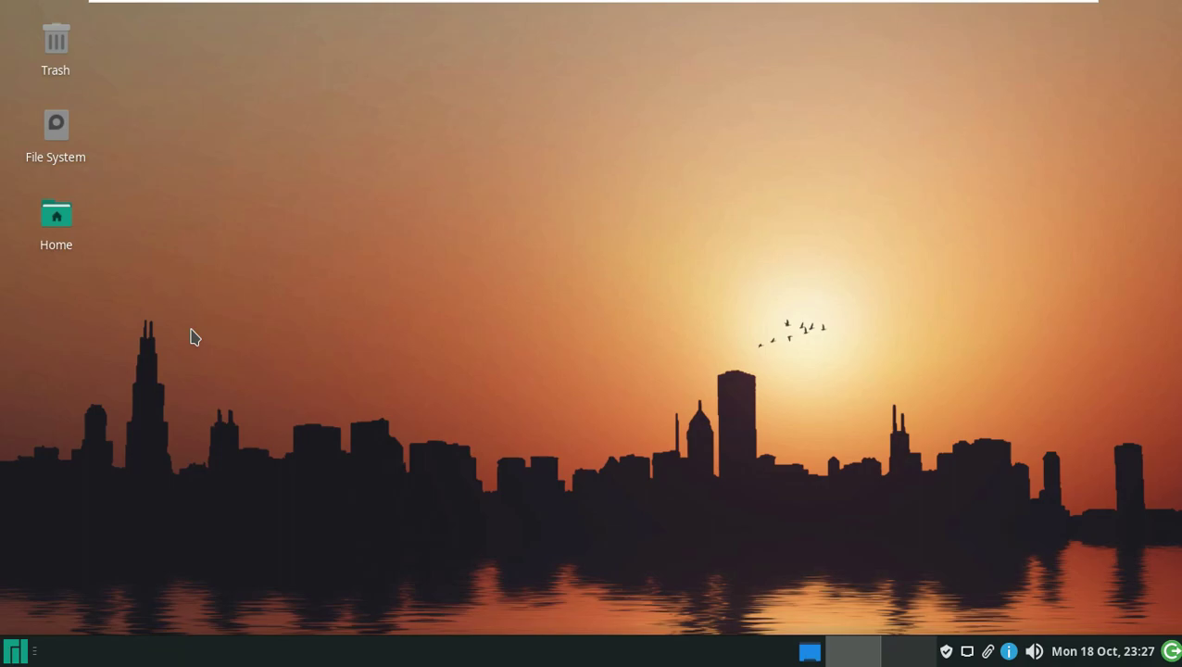
Launch Firefox from the Internet applications and close its Mozilla privacy page, keeping the welcome page open
left_click(17, 651)
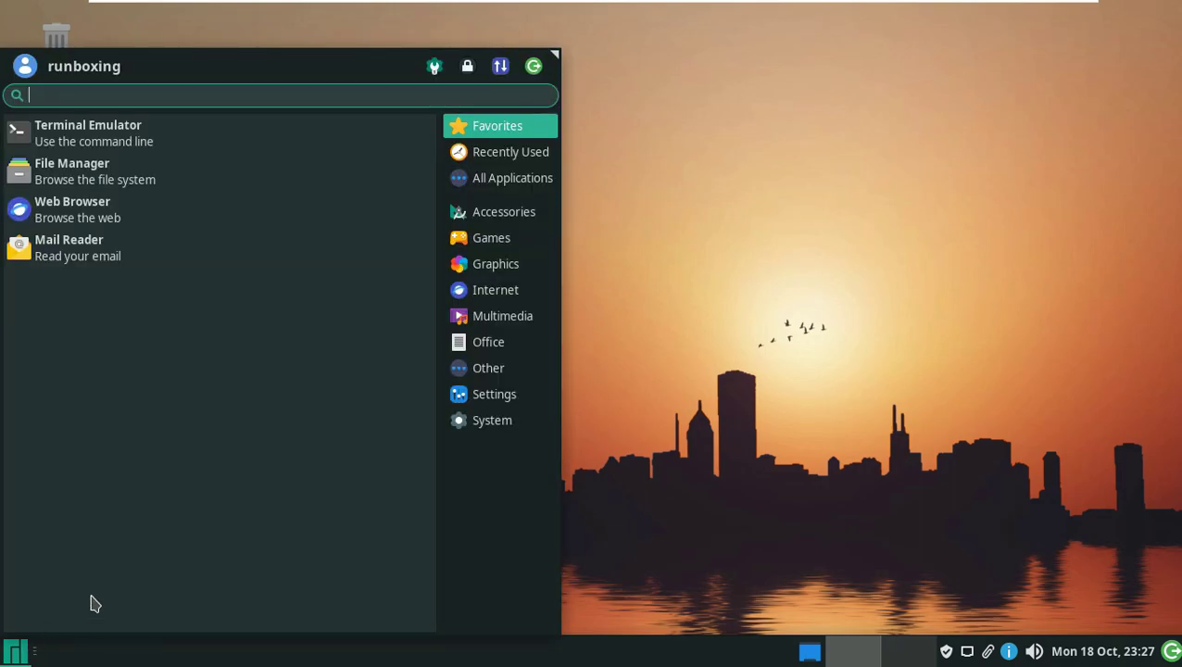
left_click(494, 293)
left_click(264, 225)
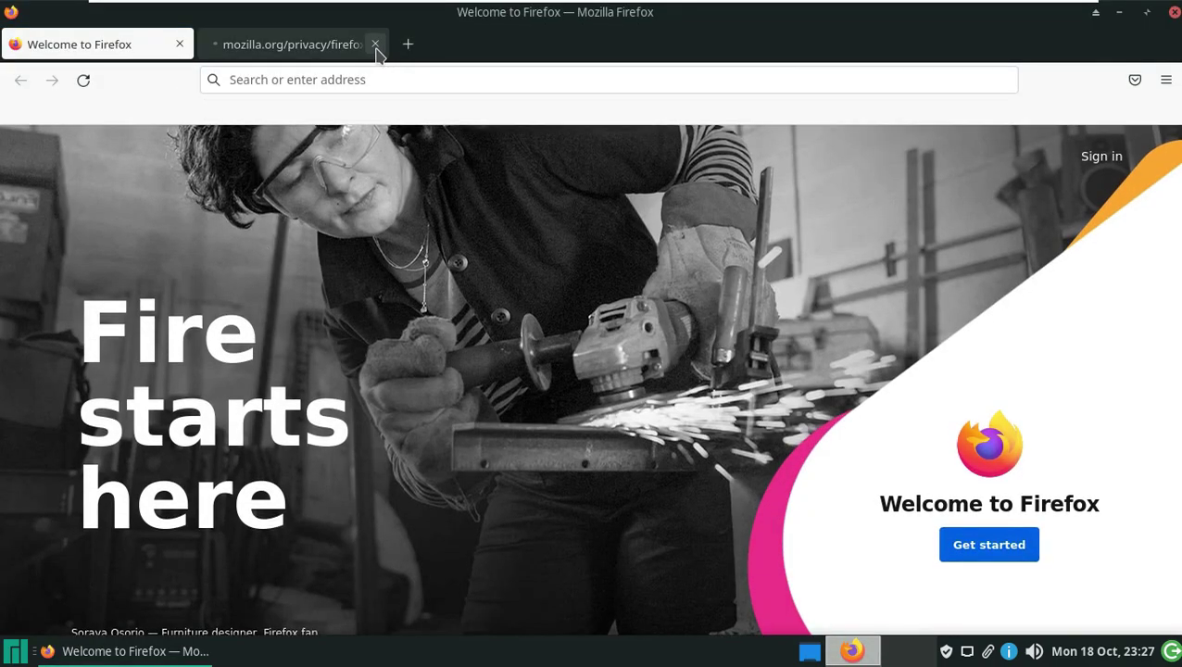
left_click(375, 44)
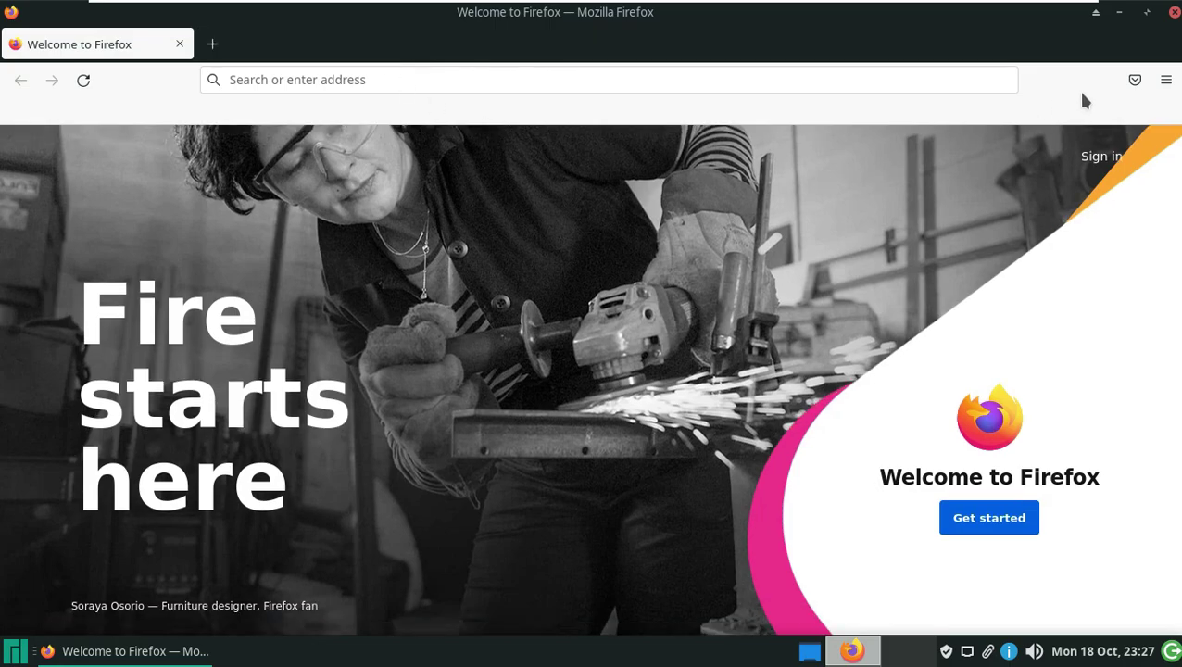
View the About Firefox version information and close its window
left_click(1166, 79)
left_click(968, 607)
left_click(949, 310)
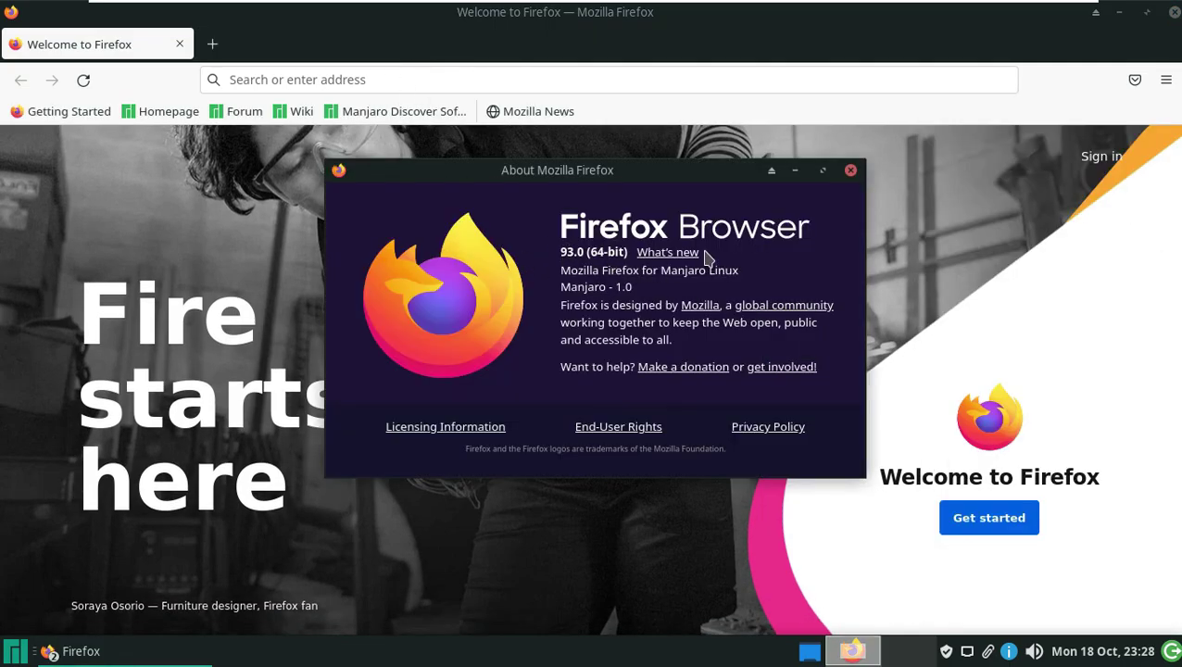
left_click(850, 169)
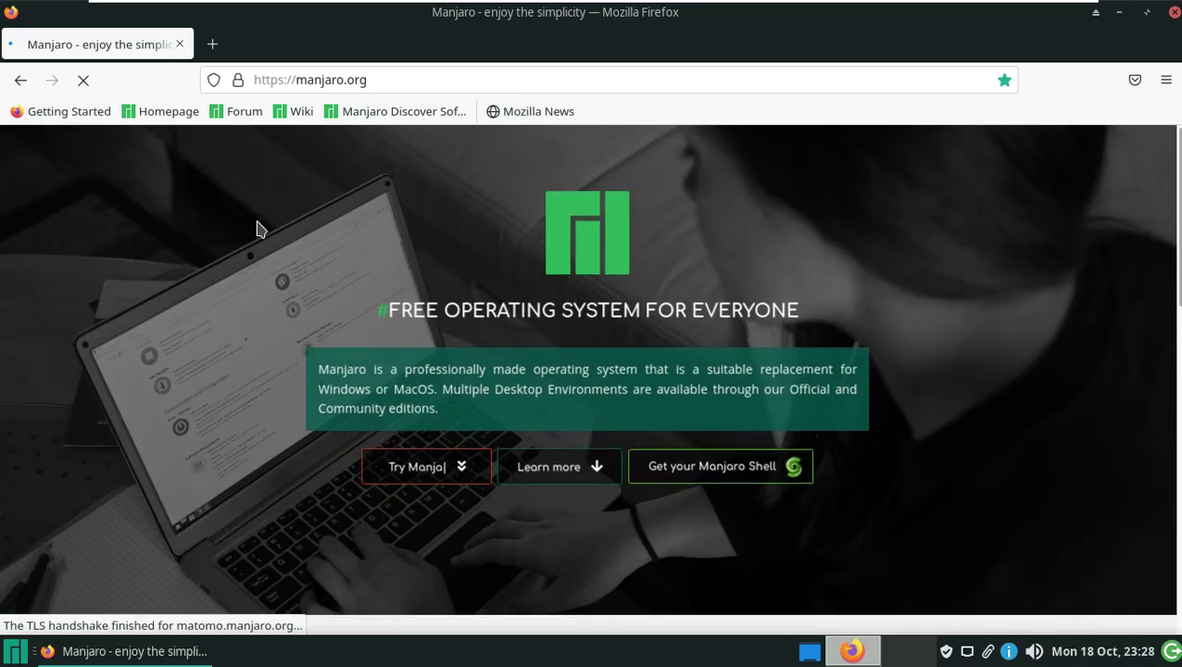
Open the download page from the Manjaro homepage and search the web for "manjaro 21.1.6"
left_click(428, 464)
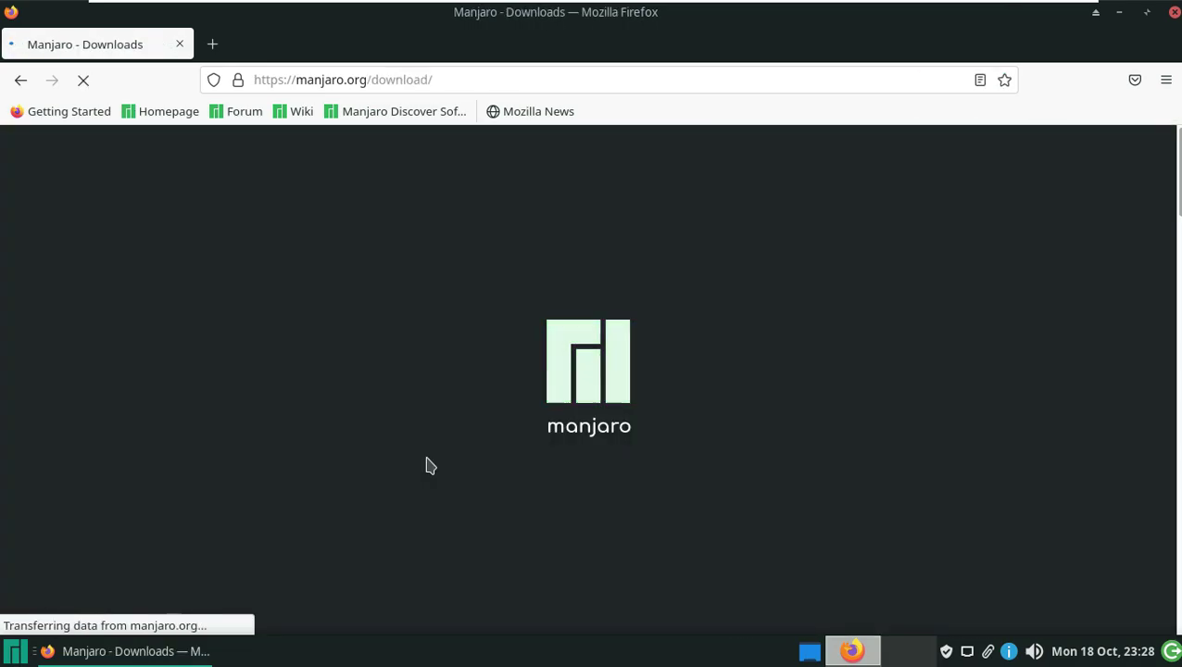
left_click(509, 79)
type("manjaro 21.1.")
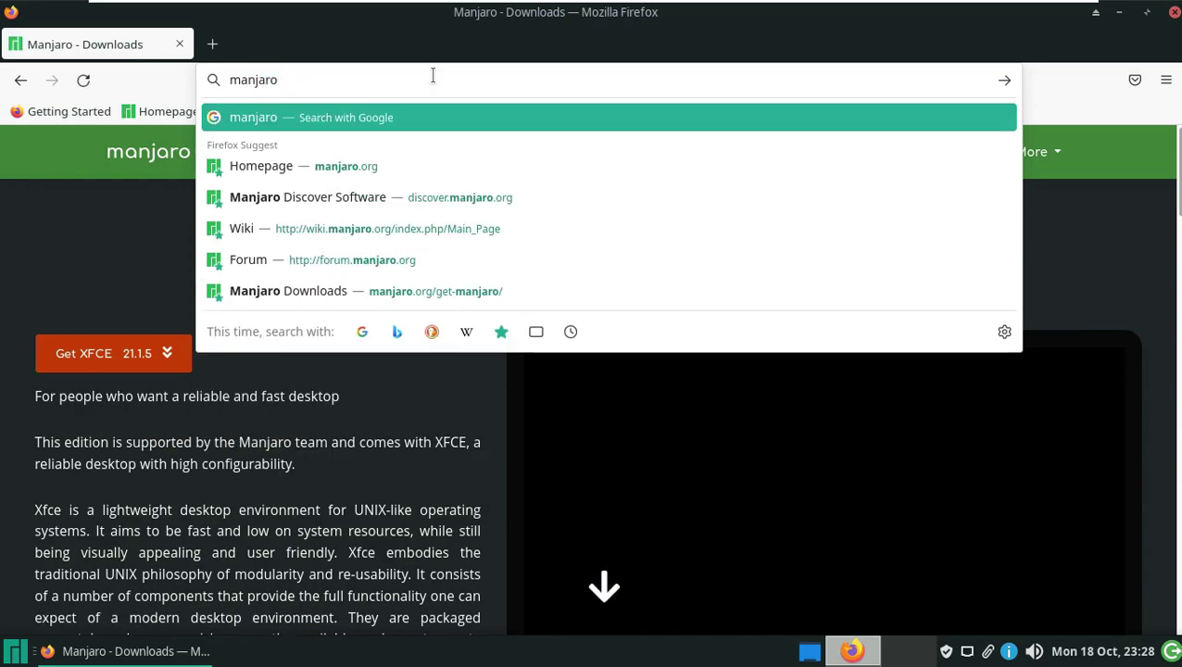
type("6")
key("Return")
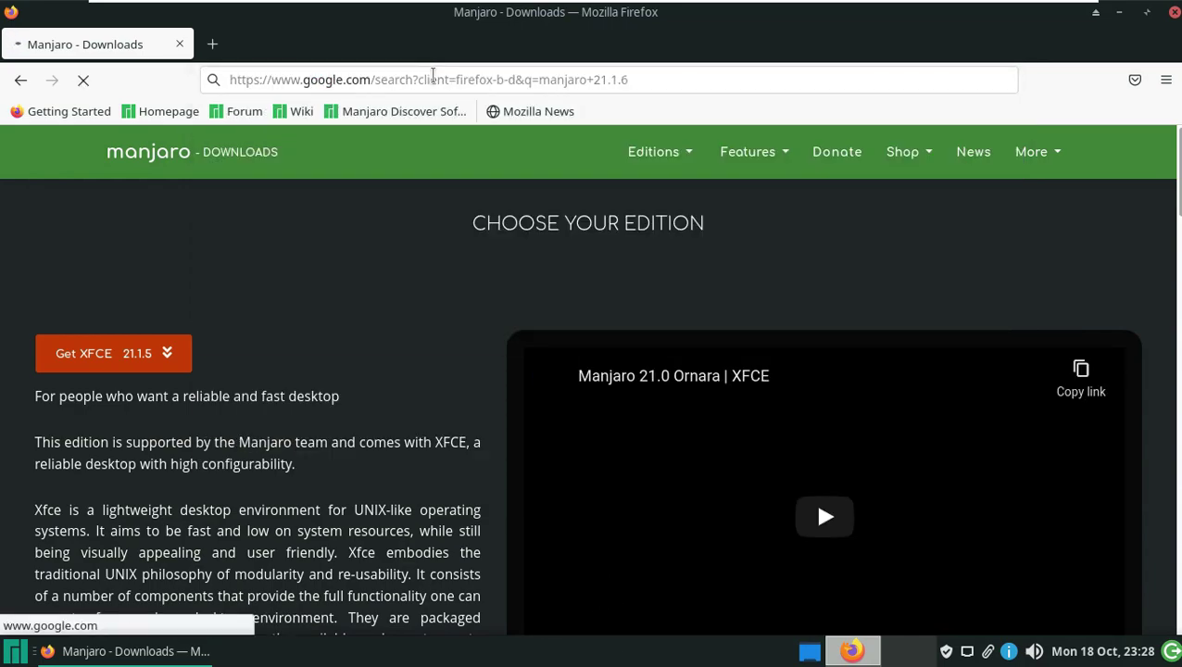
Look through the search results, highlighting the YouTube video about things to do after installing Manjaro 21.1.6
scroll(452, 260, "down", 2)
scroll(451, 260, "down", 5)
scroll(451, 260, "up", 8)
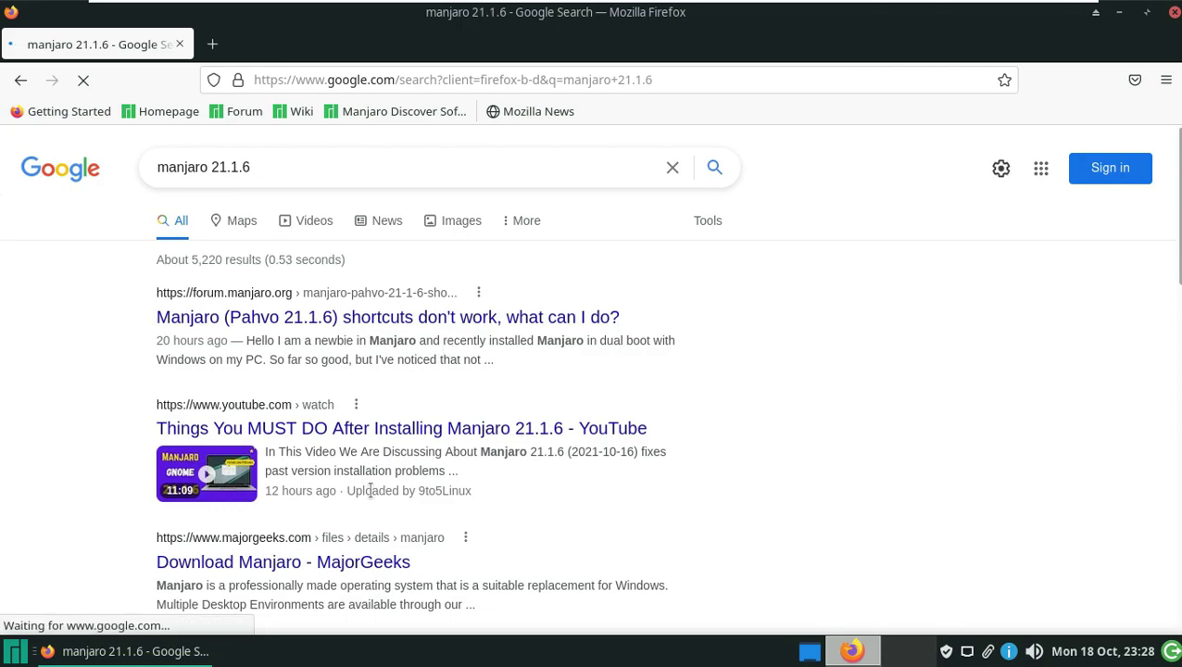
left_click_drag(471, 492, 162, 433)
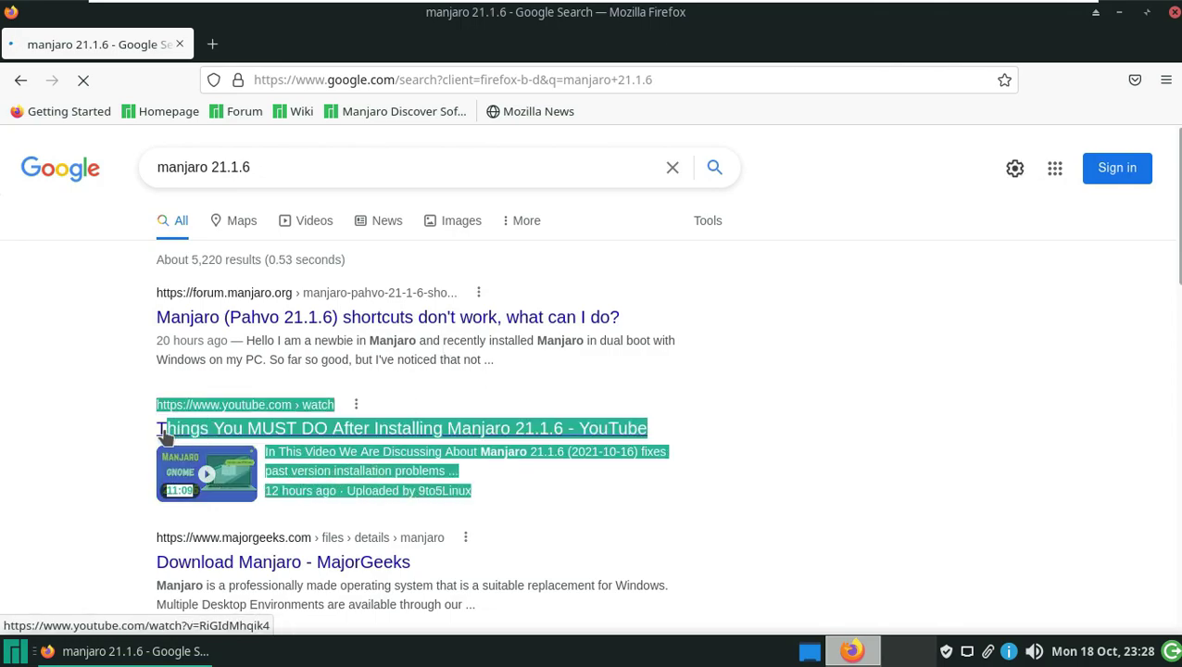
left_click(332, 493)
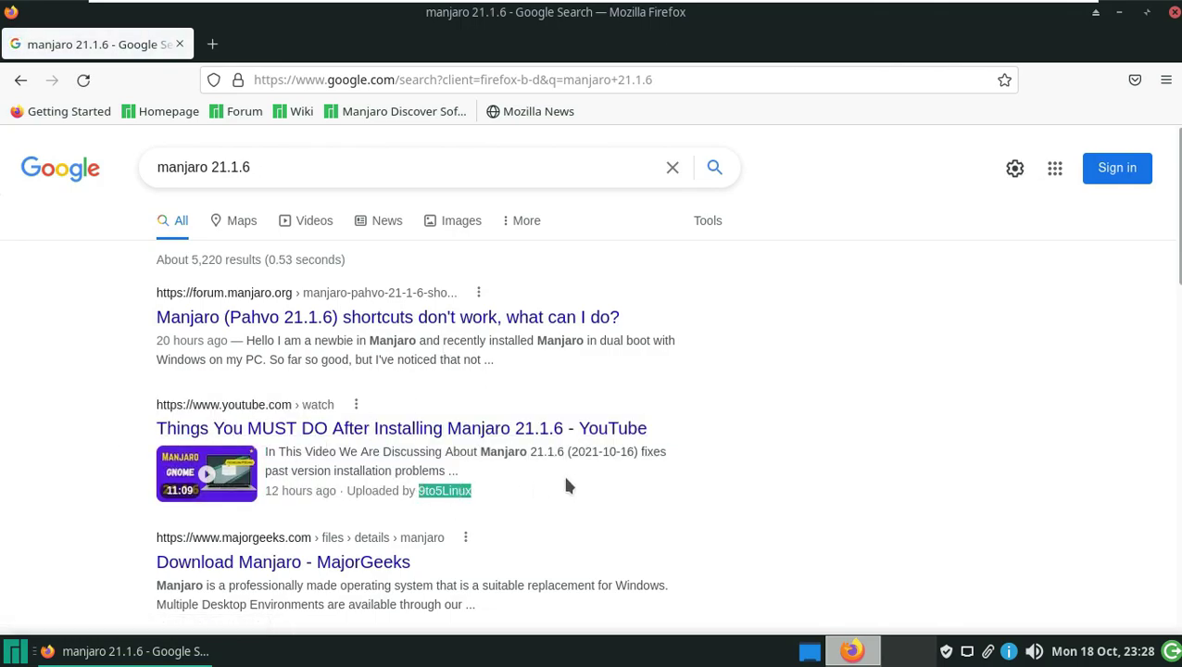
scroll(568, 486, "down", 10)
scroll(568, 480, "down", 4)
Open the SourceForge result for manjaro-kde-21.1.6-211017-linux513.iso.pkgs and decline saving the offered file
left_click_drag(155, 176, 287, 431)
left_click(232, 438)
left_click(290, 436)
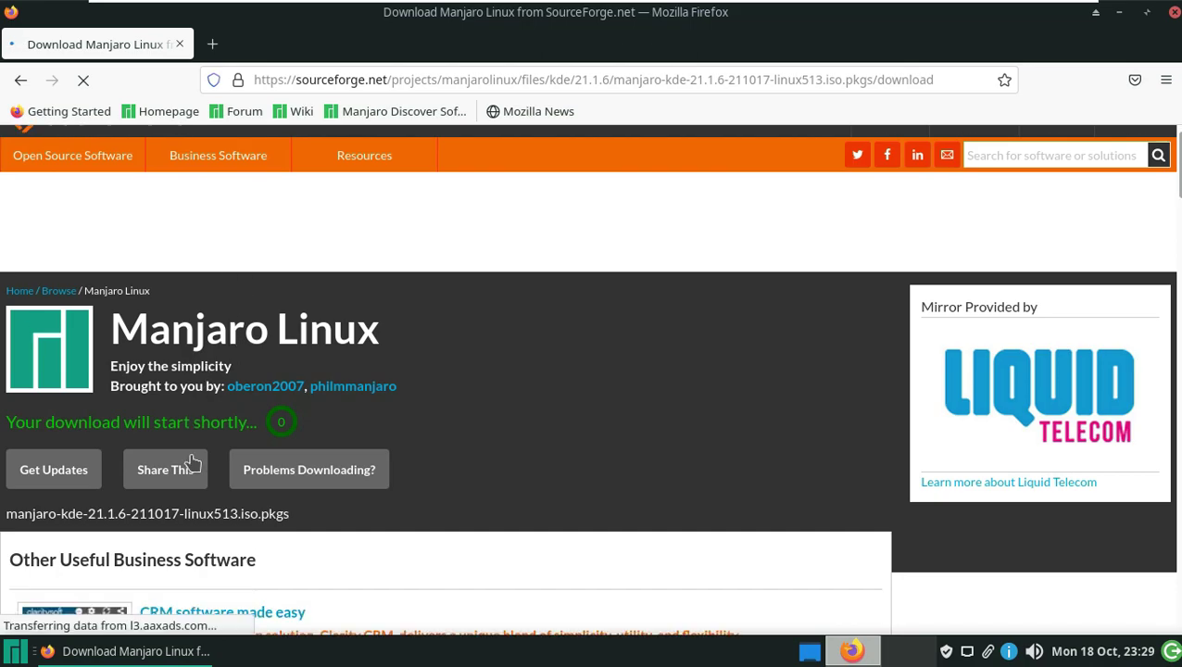
scroll(405, 414, "down", 3)
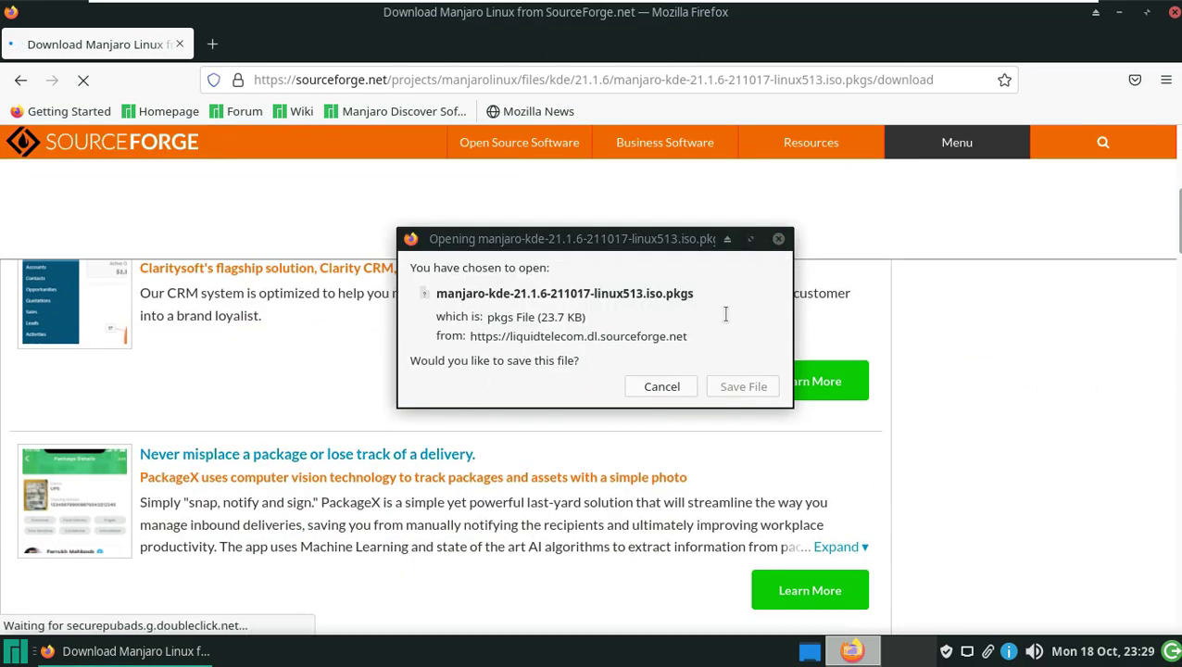
left_click(663, 389)
scroll(602, 412, "up", 5)
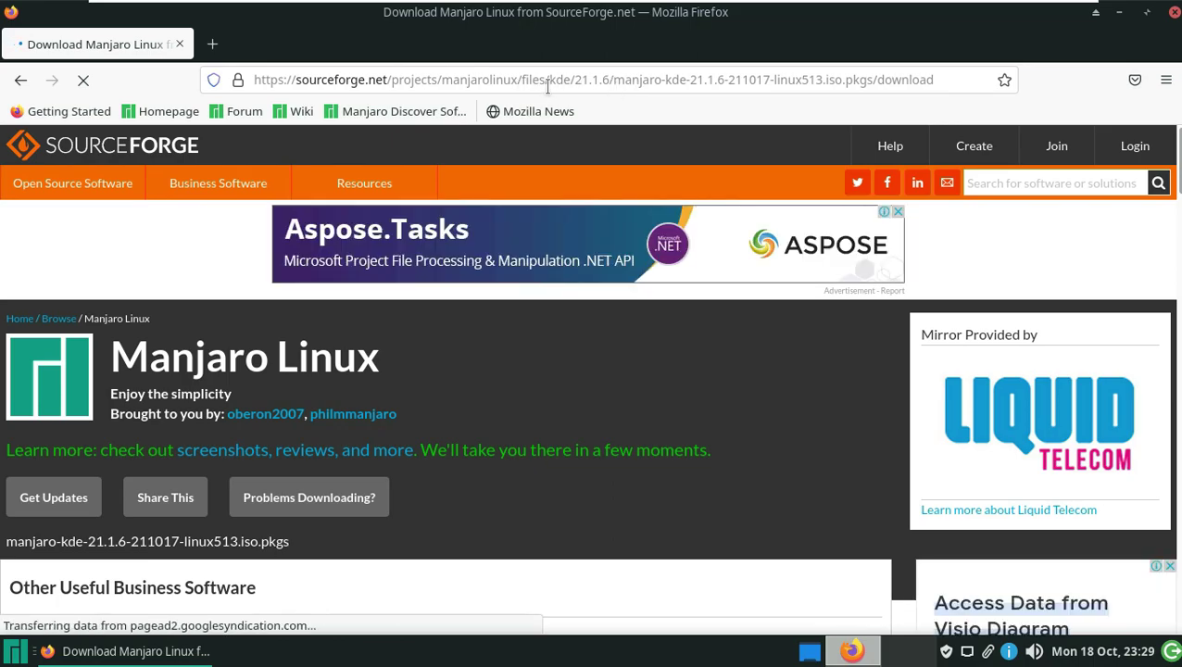
left_click_drag(548, 80, 871, 80)
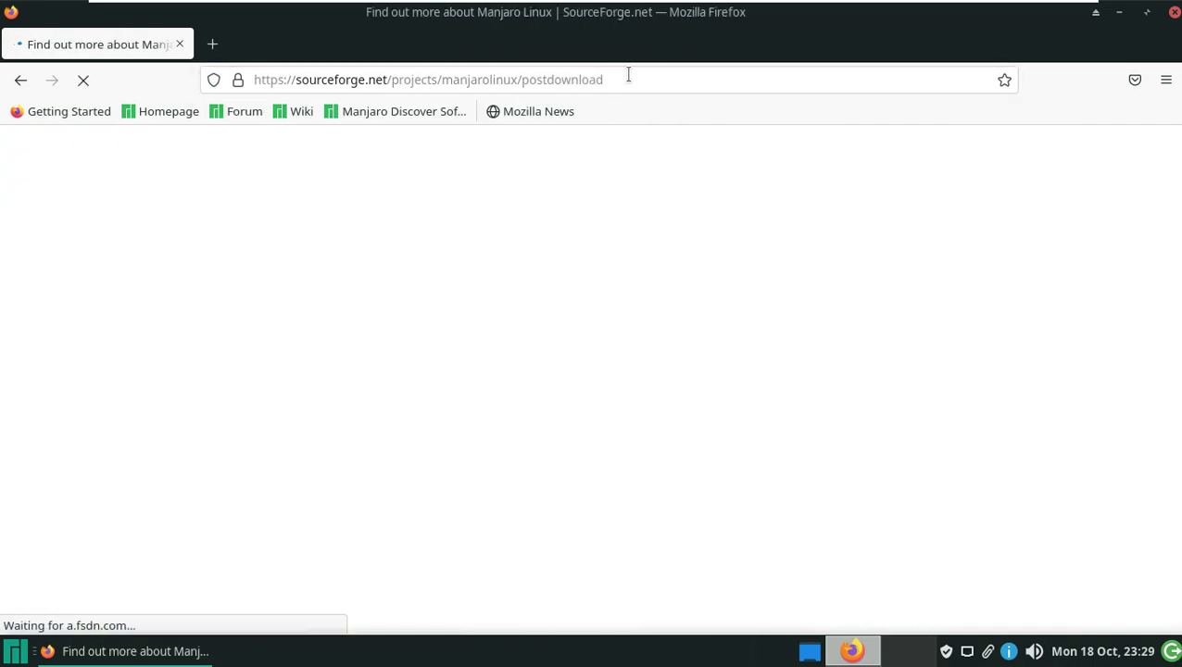
left_click(627, 76)
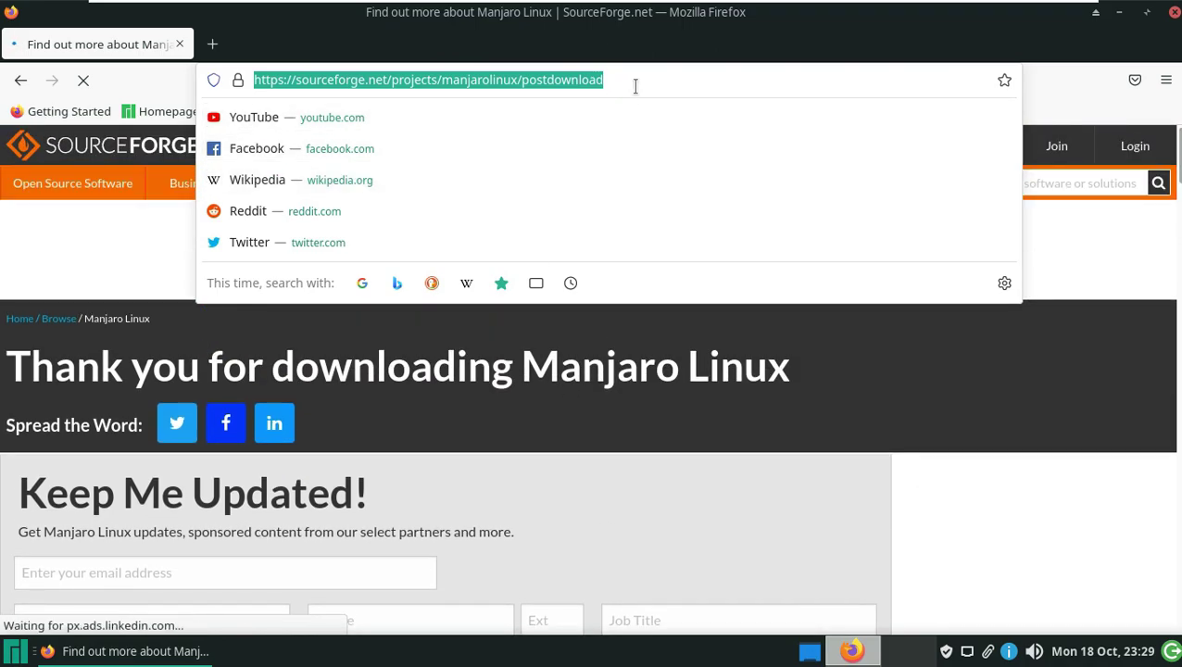
left_click(628, 83)
key("ctrl+BackSpace")
key("Return")
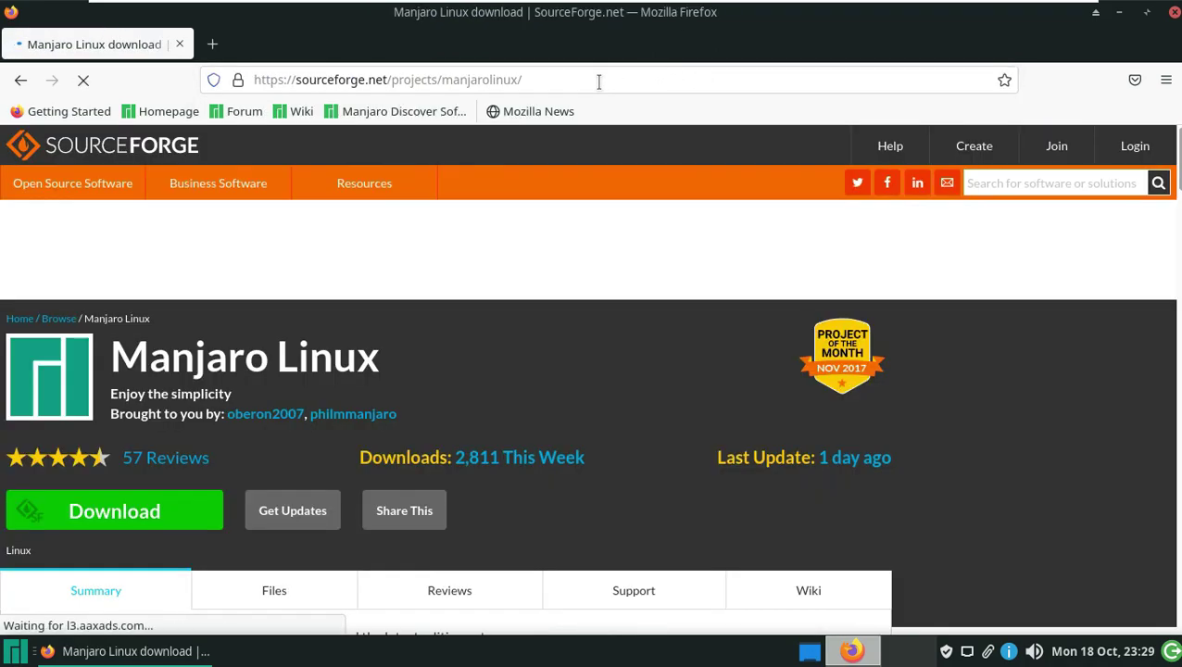
Examine the Manjaro Linux project page, including its features and recent project activity
left_click(598, 81)
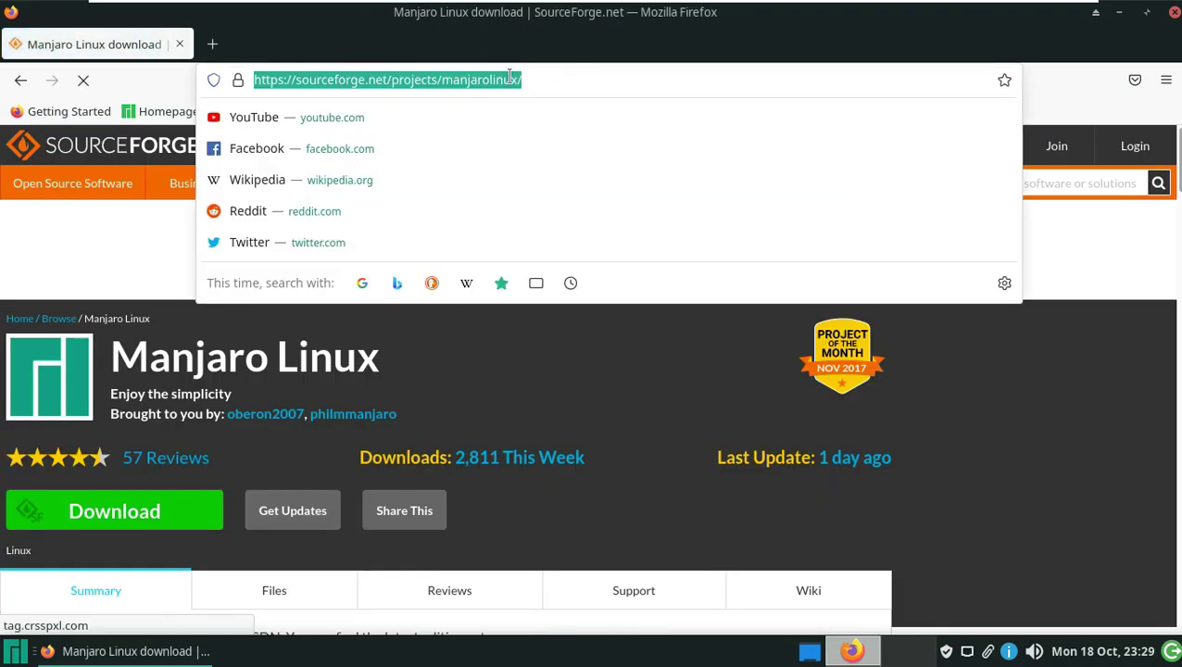
left_click(659, 383)
scroll(604, 404, "down", 4)
scroll(72, 427, "down", 5)
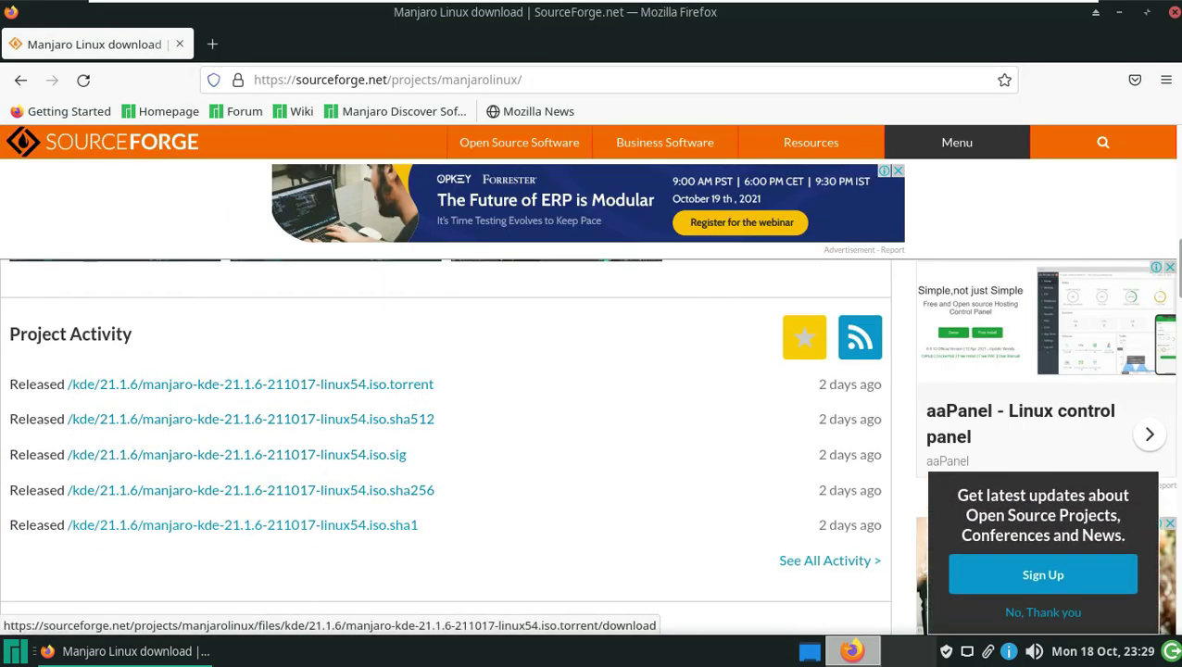
scroll(277, 445, "down", 4)
scroll(295, 325, "up", 7)
scroll(294, 325, "up", 3)
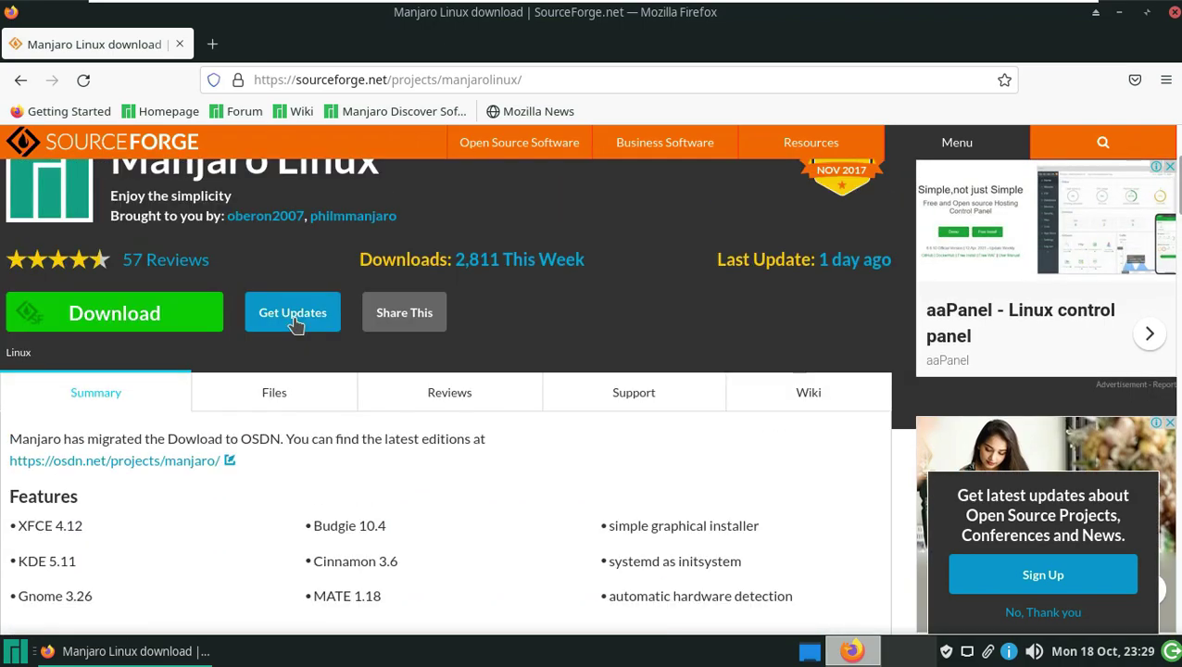
Browse the project's files to the xfce folder and open its 21.1.6 release folder
left_click(270, 392)
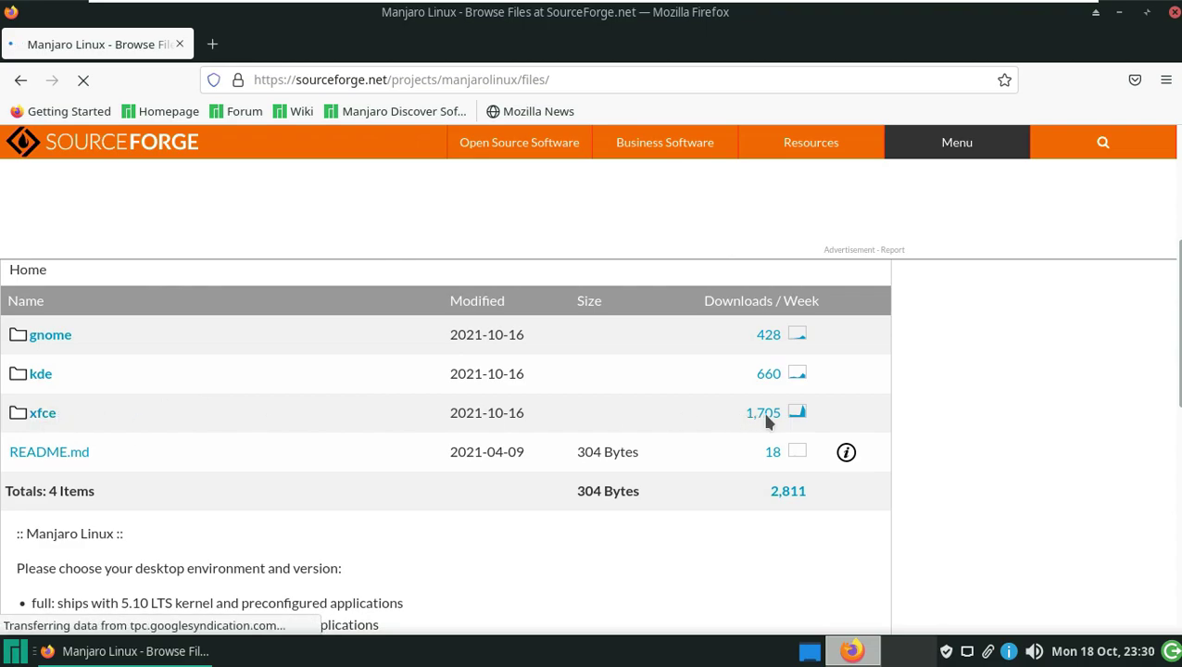
left_click(48, 415)
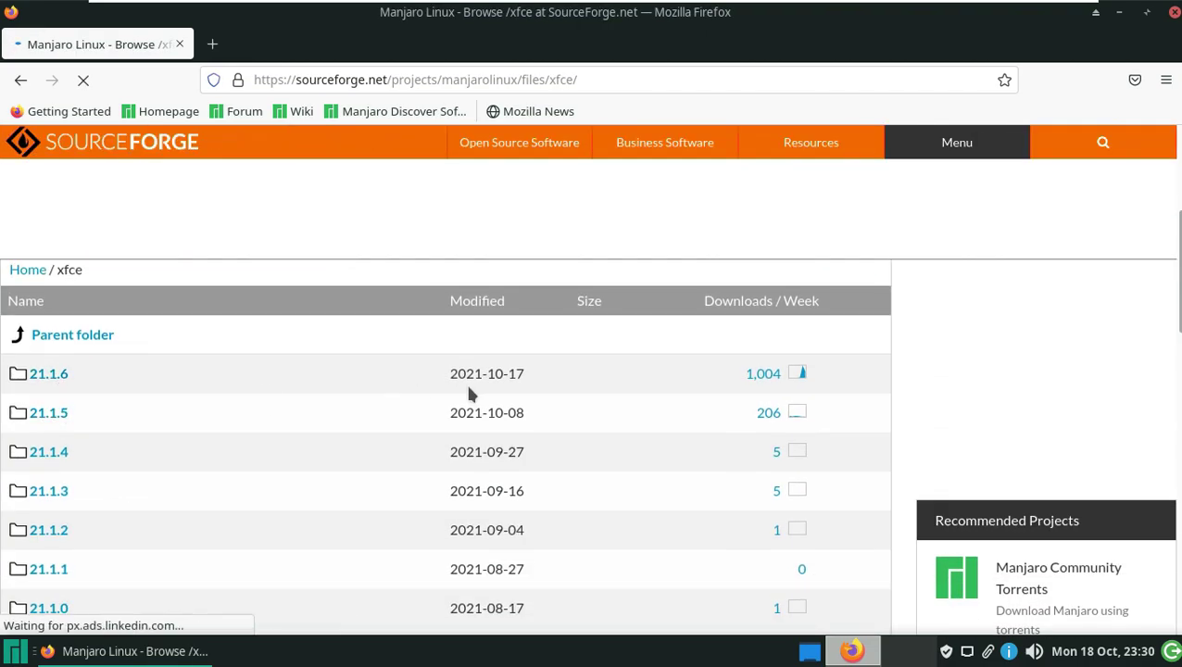
triple_click(461, 395)
left_click(106, 385)
left_click(51, 380)
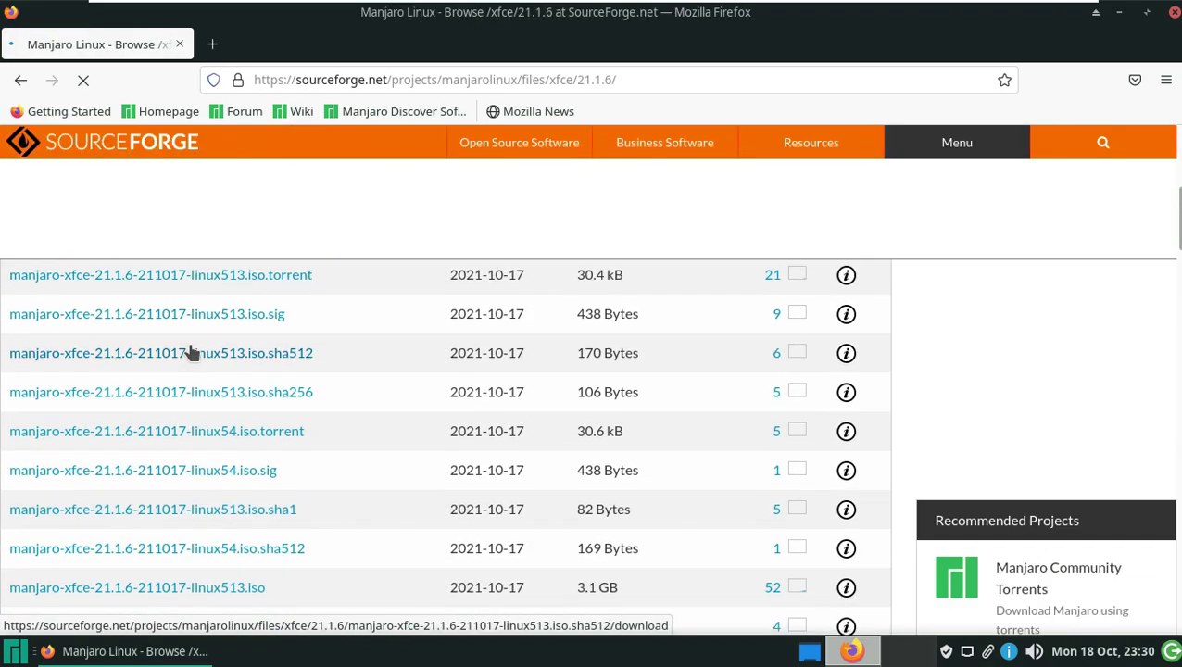
Review the 21.1.6 Xfce file list, highlighting the full linux513 ISO and the minimal linux54 ISO names
left_click_drag(636, 590, 228, 400)
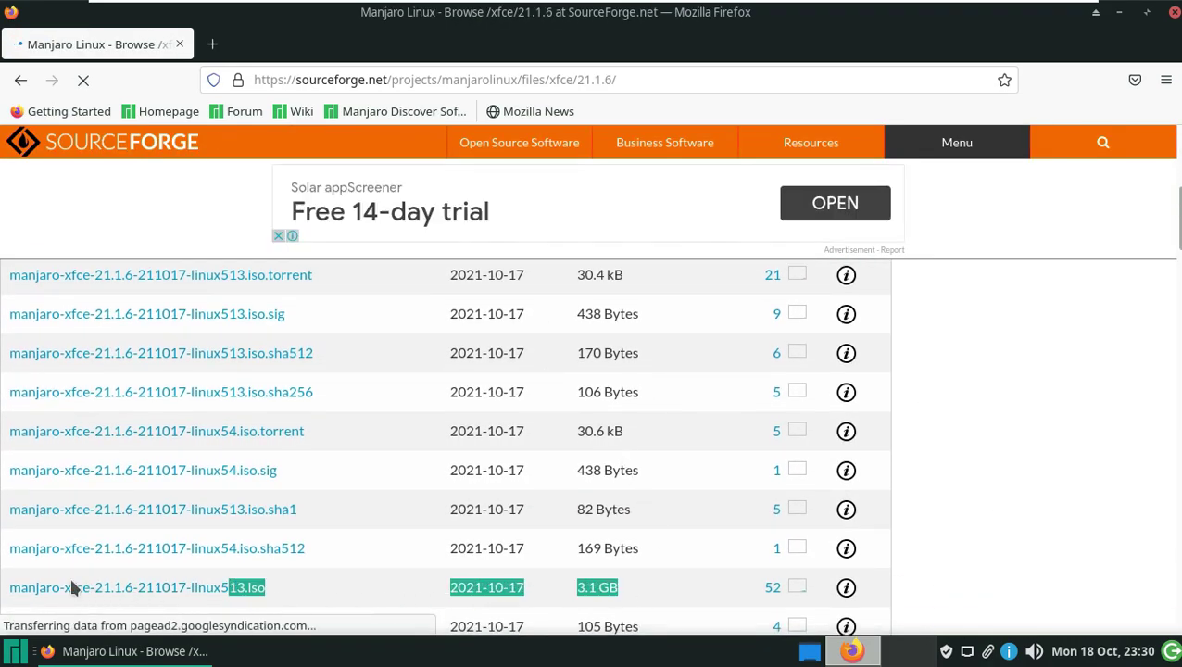
scroll(553, 431, "down", 4)
scroll(408, 367, "down", 2)
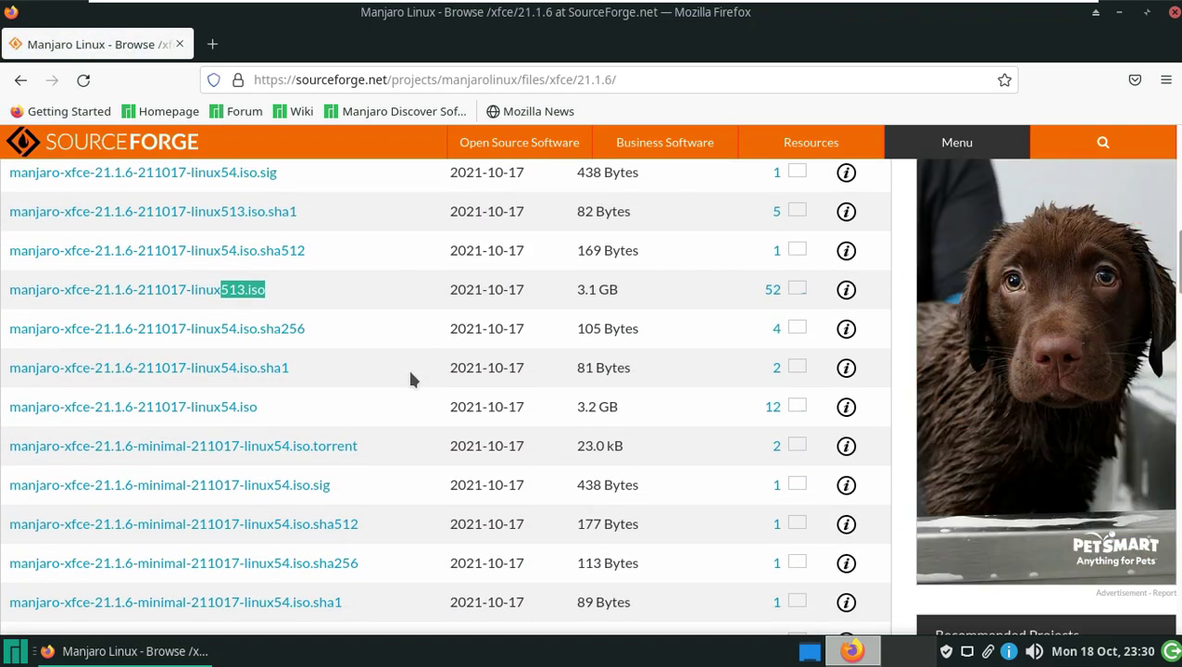
scroll(407, 379, "down", 2)
left_click_drag(311, 543, 276, 549)
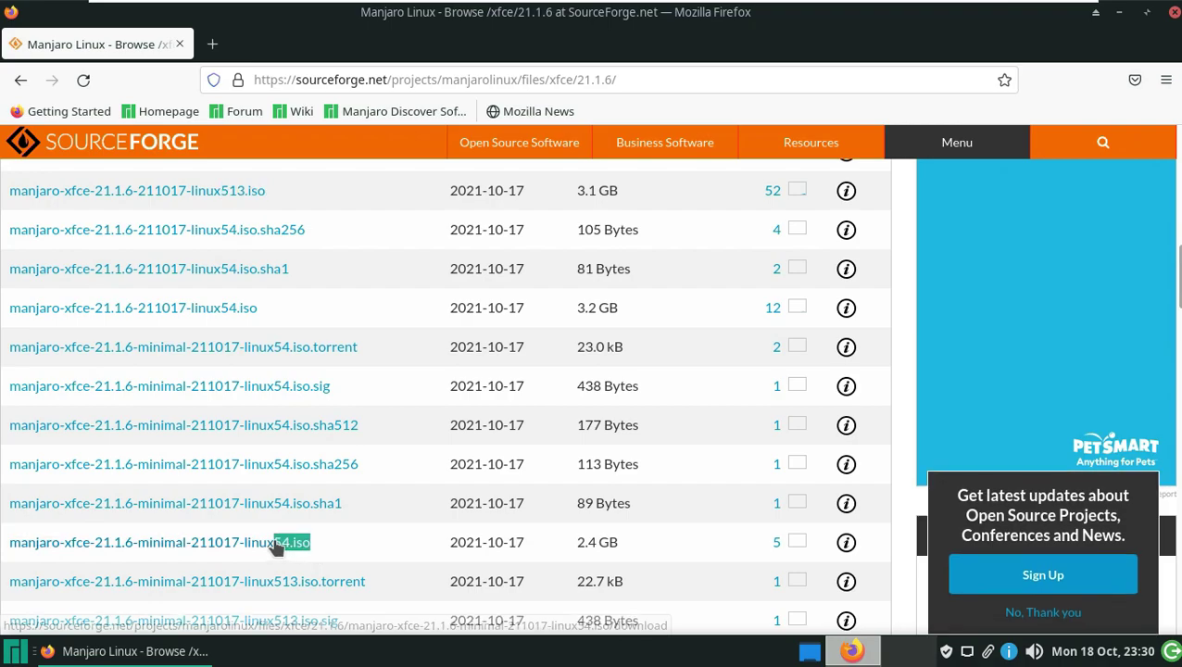
Highlight the minimal linux513 ISO name in the 21.1.6 file list and return to the full linux513 ISO
scroll(367, 549, "down", 3)
left_click_drag(404, 496, 246, 482)
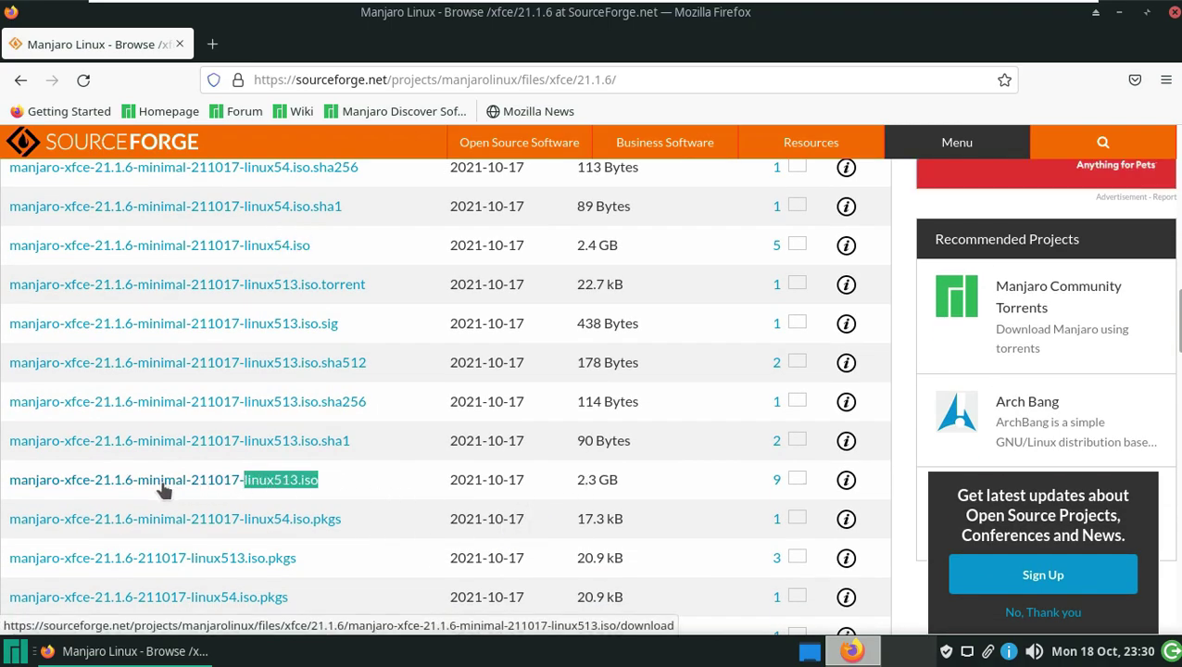
scroll(159, 491, "up", 10)
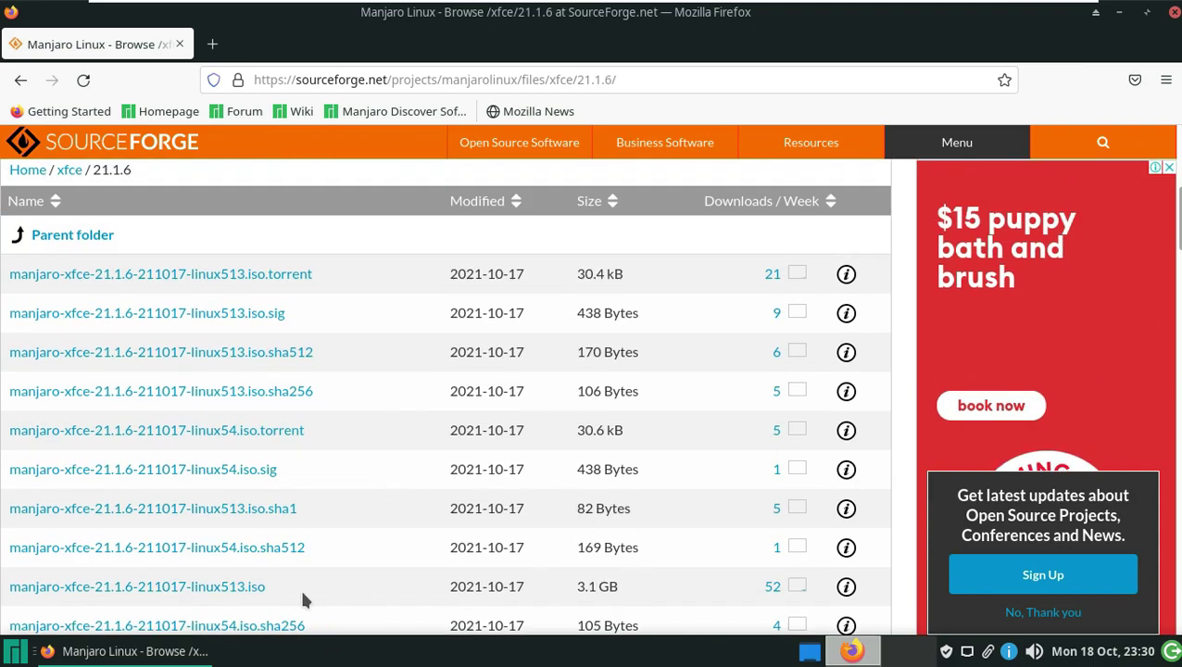
left_click_drag(305, 600, 134, 576)
Start downloading manjaro-xfce-21.1.6-211017-linux513.iso, choosing to save the file
left_click(139, 593)
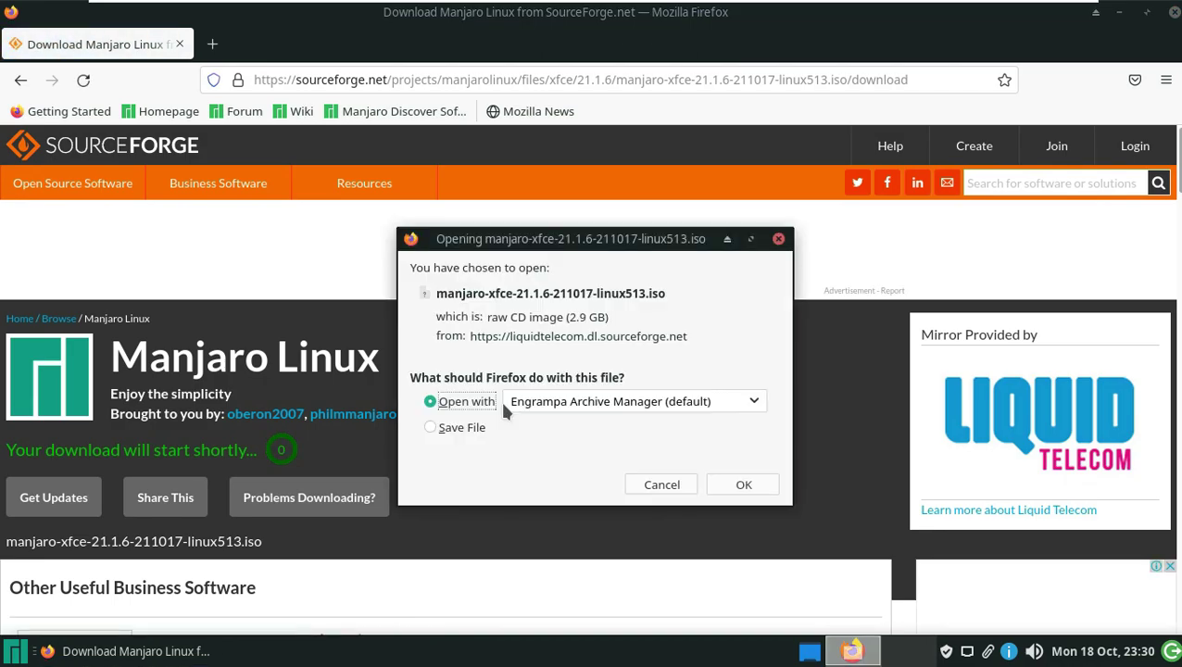
left_click(468, 429)
left_click(643, 315)
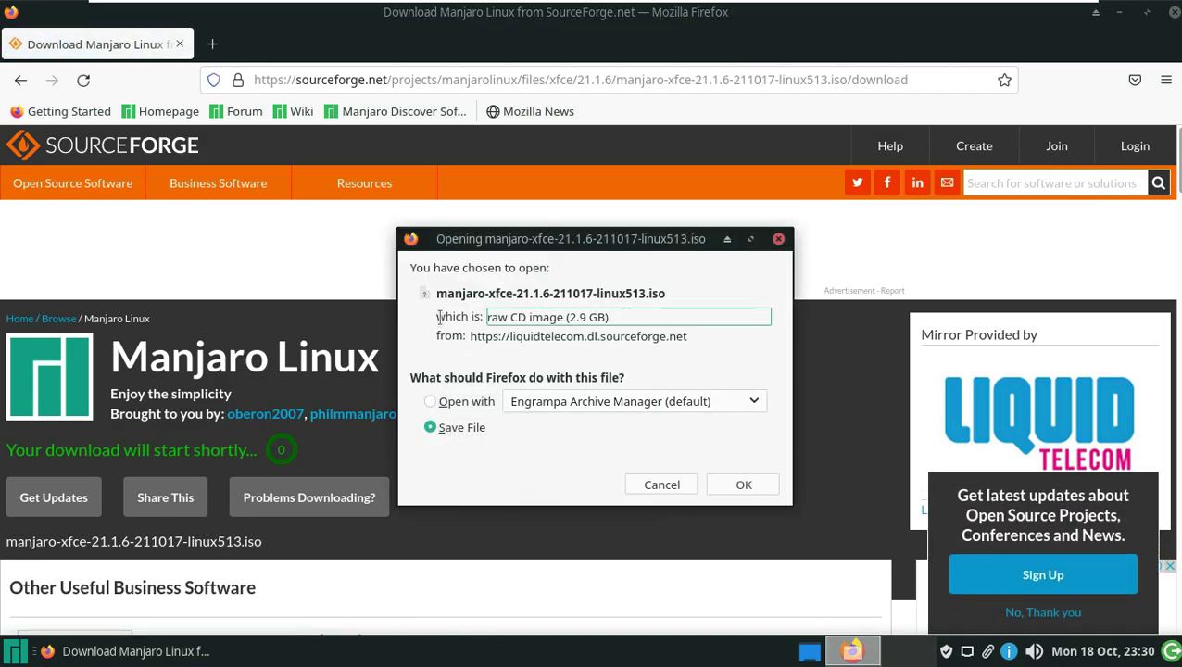
left_click(744, 485)
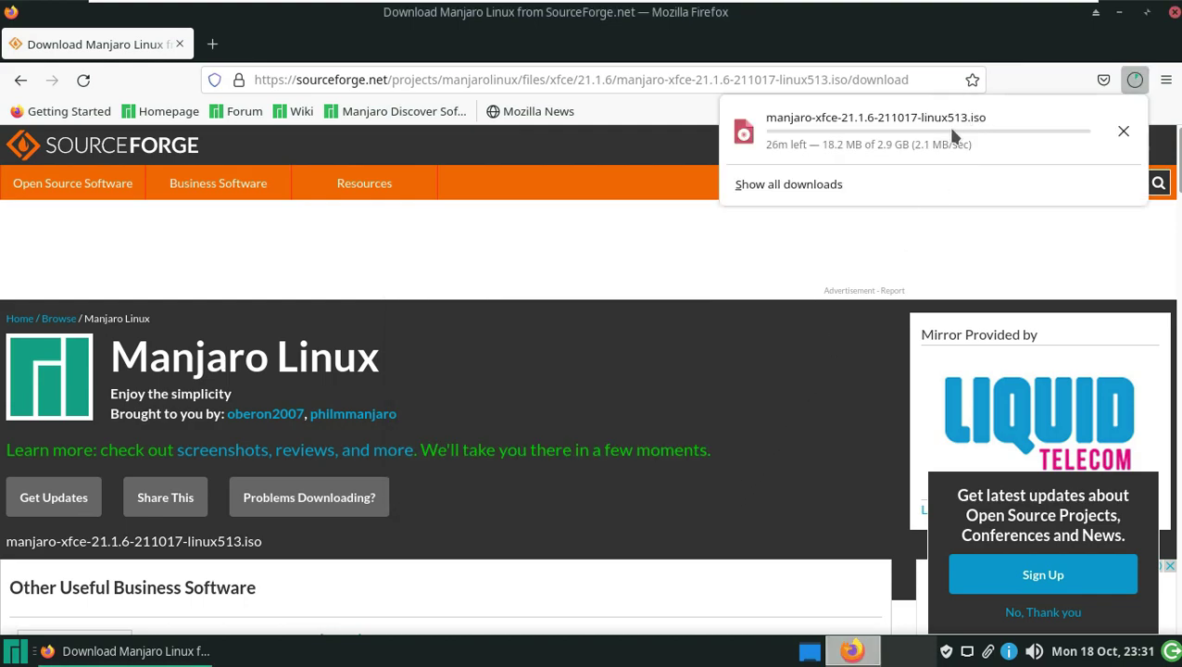
Show all downloads, cancel the linux513 ISO download and close the downloads library
left_click(789, 184)
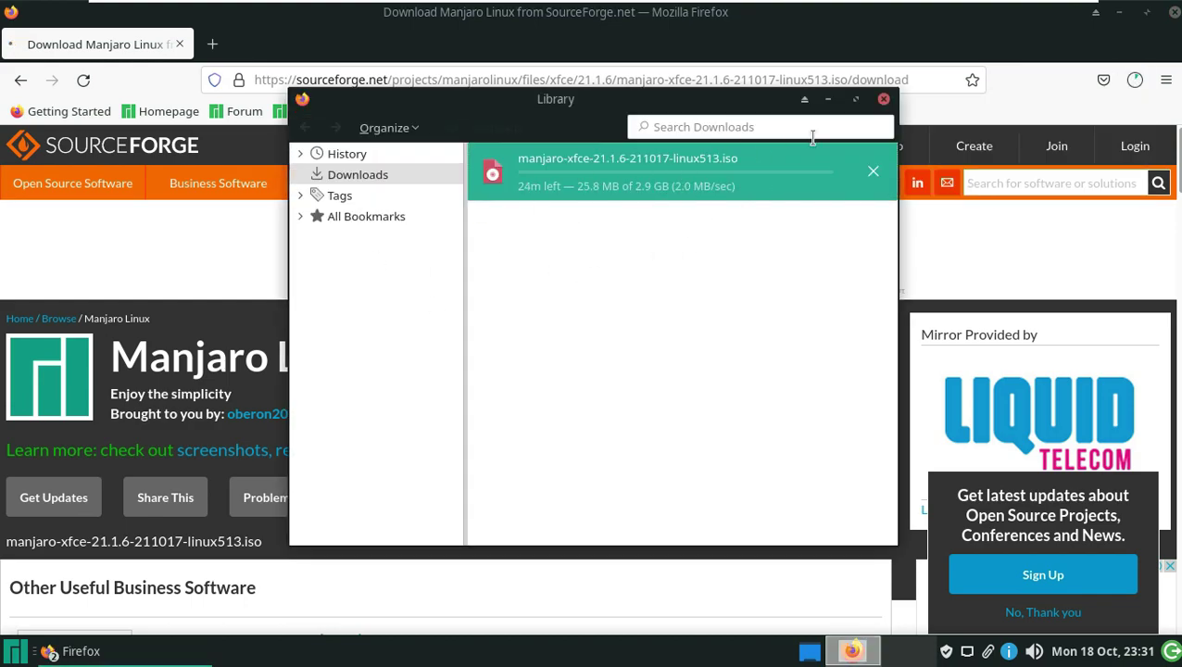
left_click(873, 171)
left_click(884, 98)
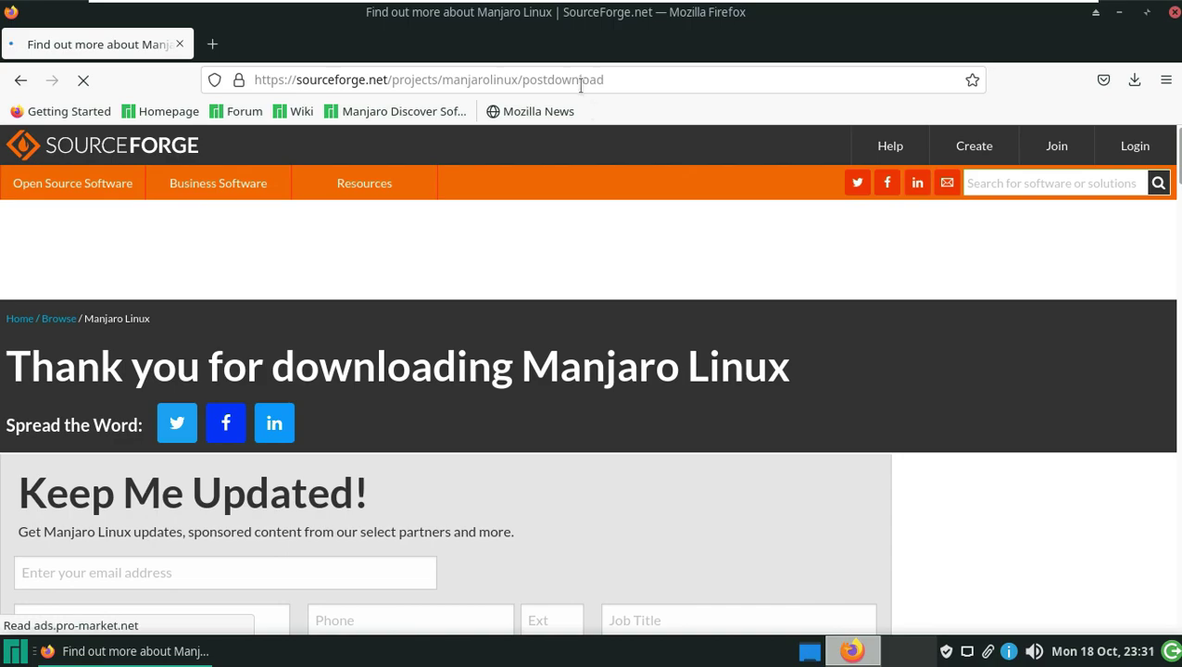
Try to load youtube.com/9to5linux from the SourceForge post-download page
left_click(580, 84)
type("youtube.com/9to5")
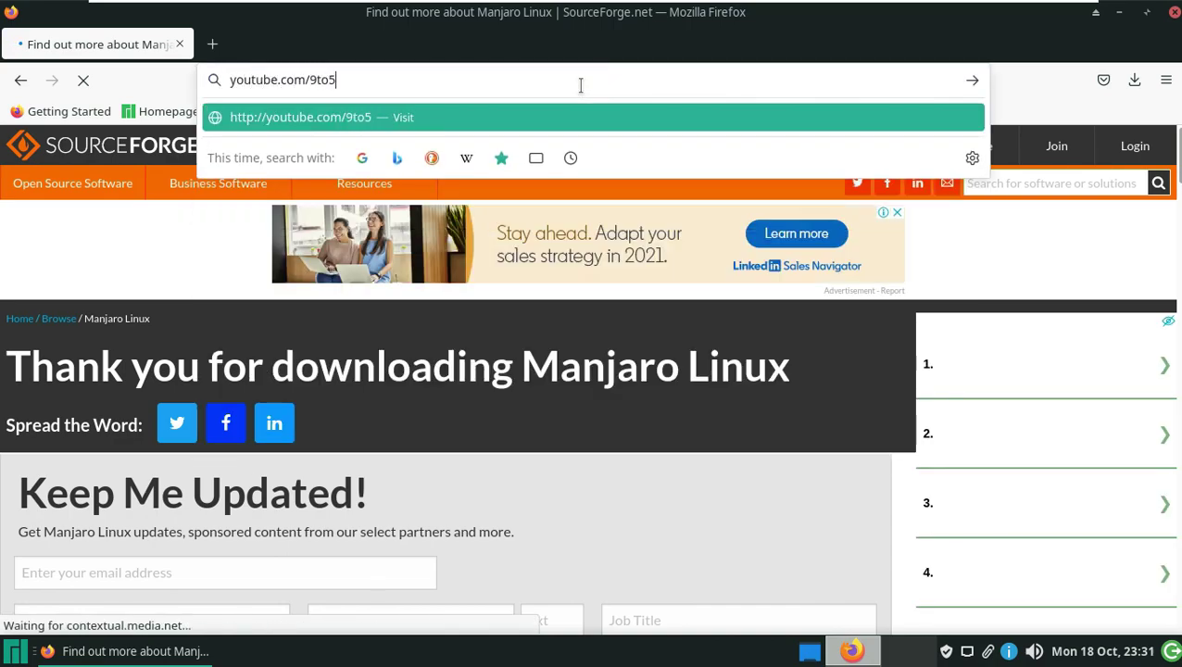
type("linux")
left_click_drag(359, 80, 229, 81)
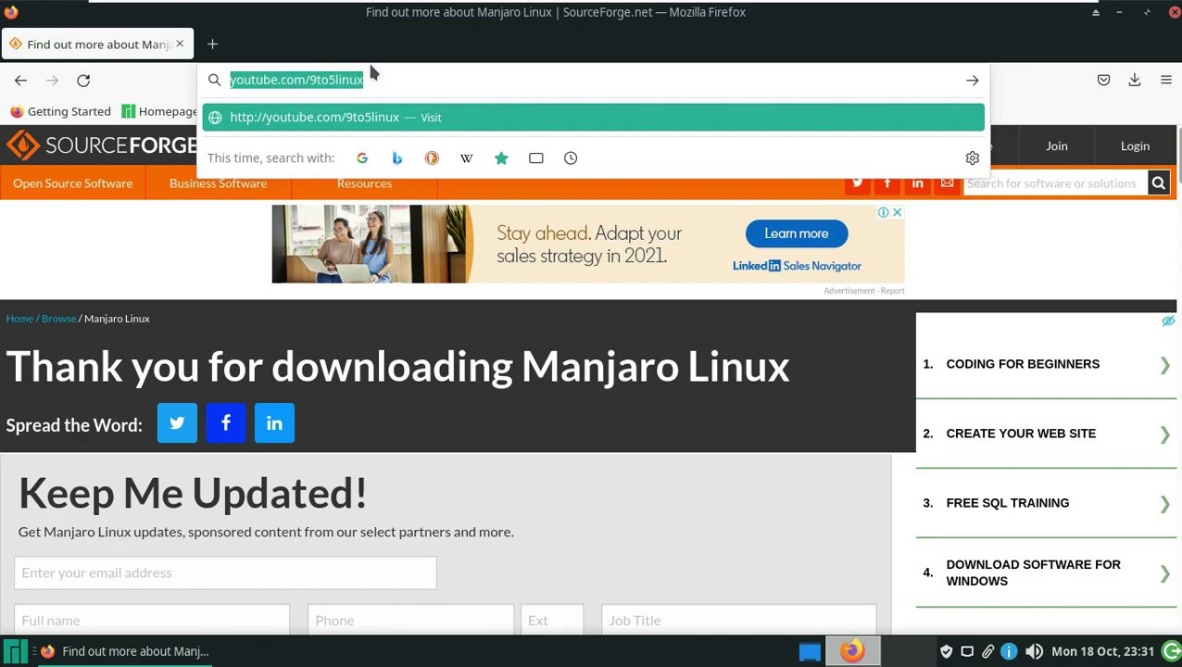
key("Return")
key("alt+Left")
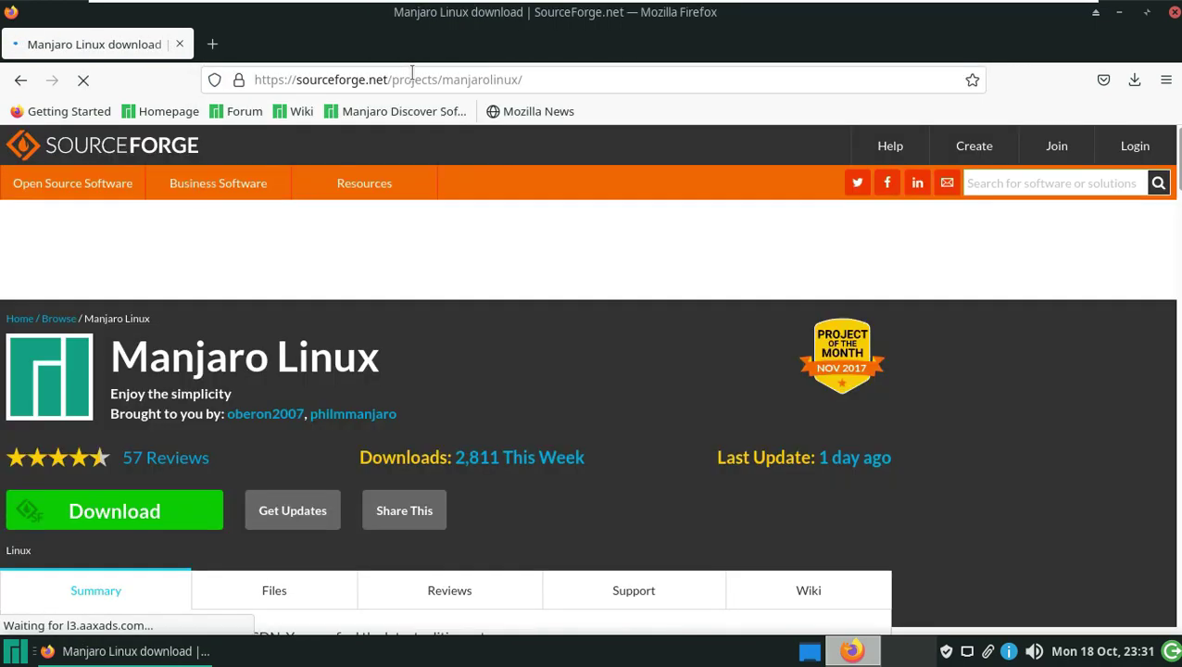
Load the YouTube channel page at youtube.com/9to5linux
left_click(412, 78)
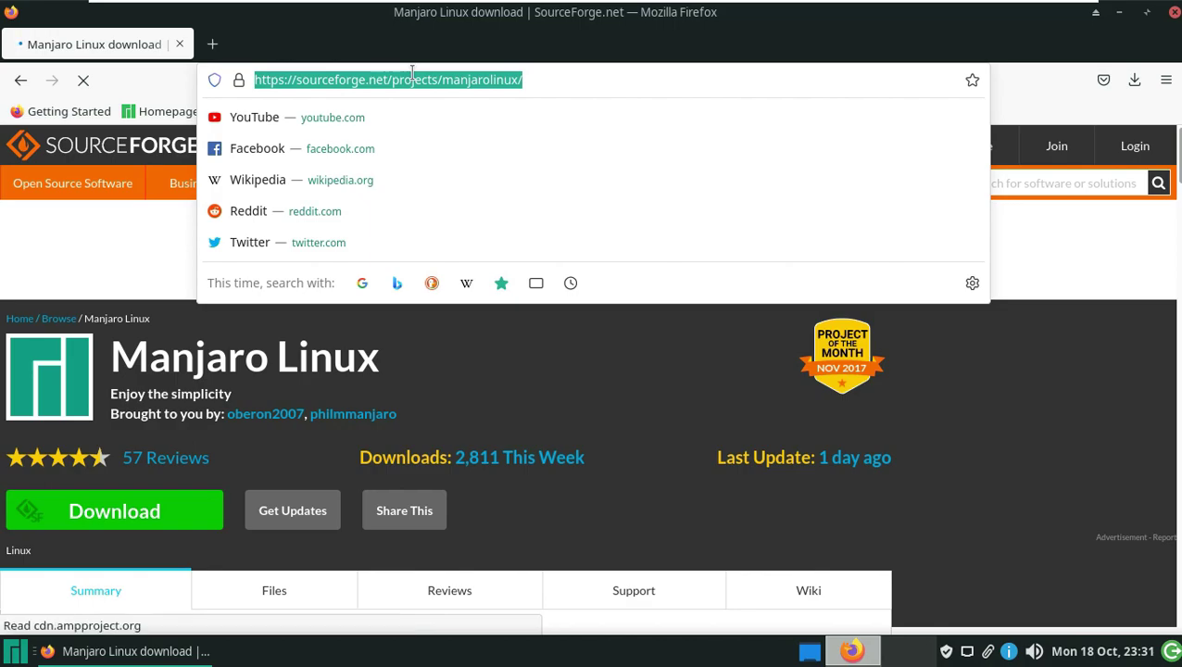
type("yotube.")
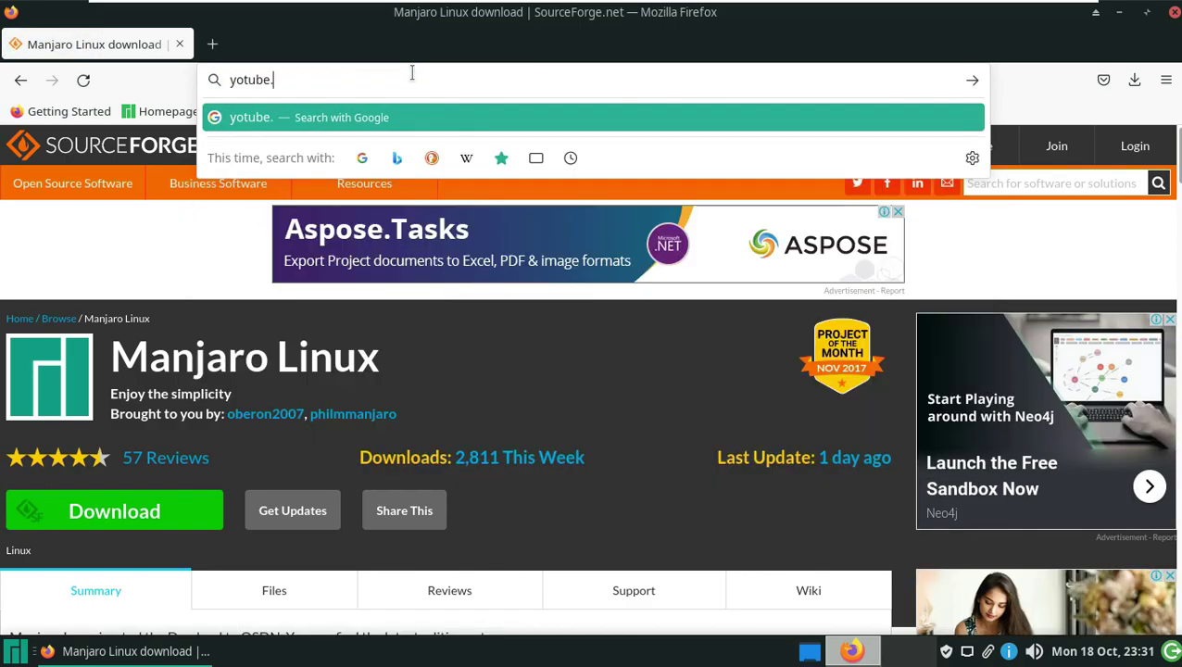
type("com")
key("Home")
key("Right")
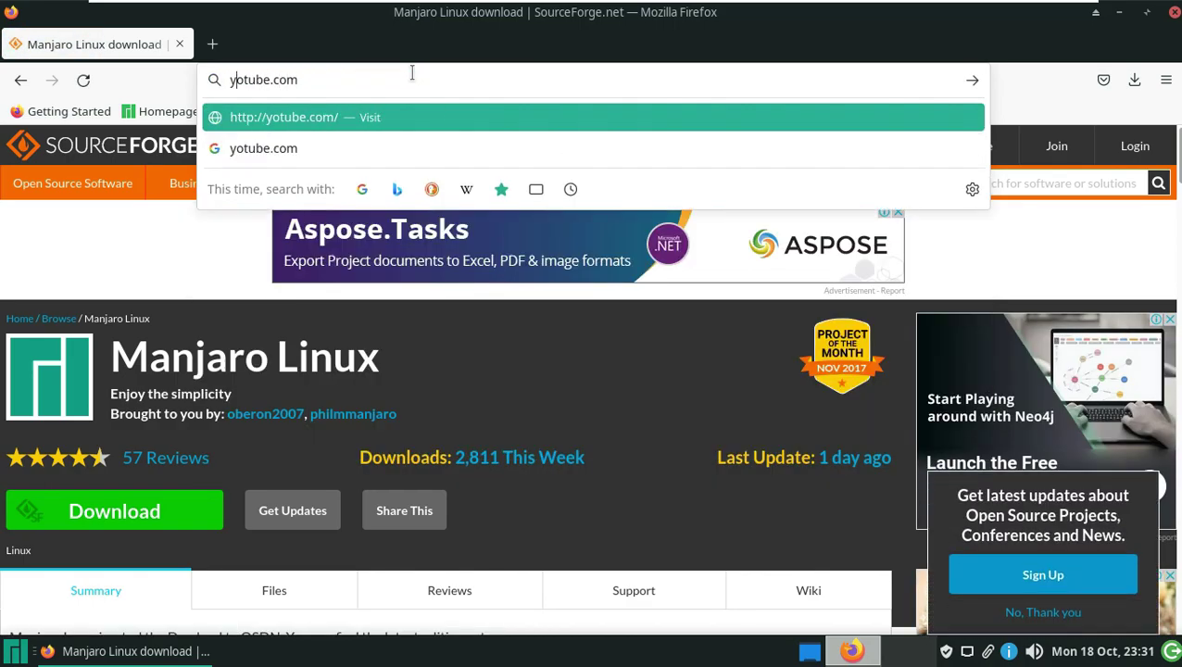
type("u")
type("/9")
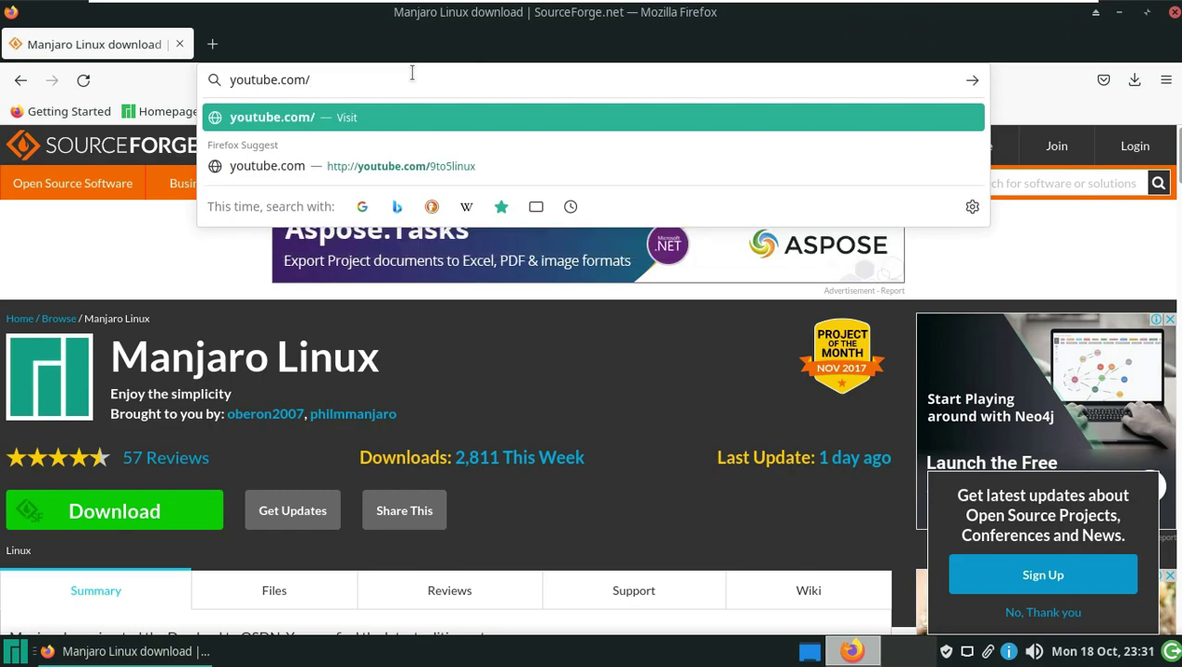
key("Return")
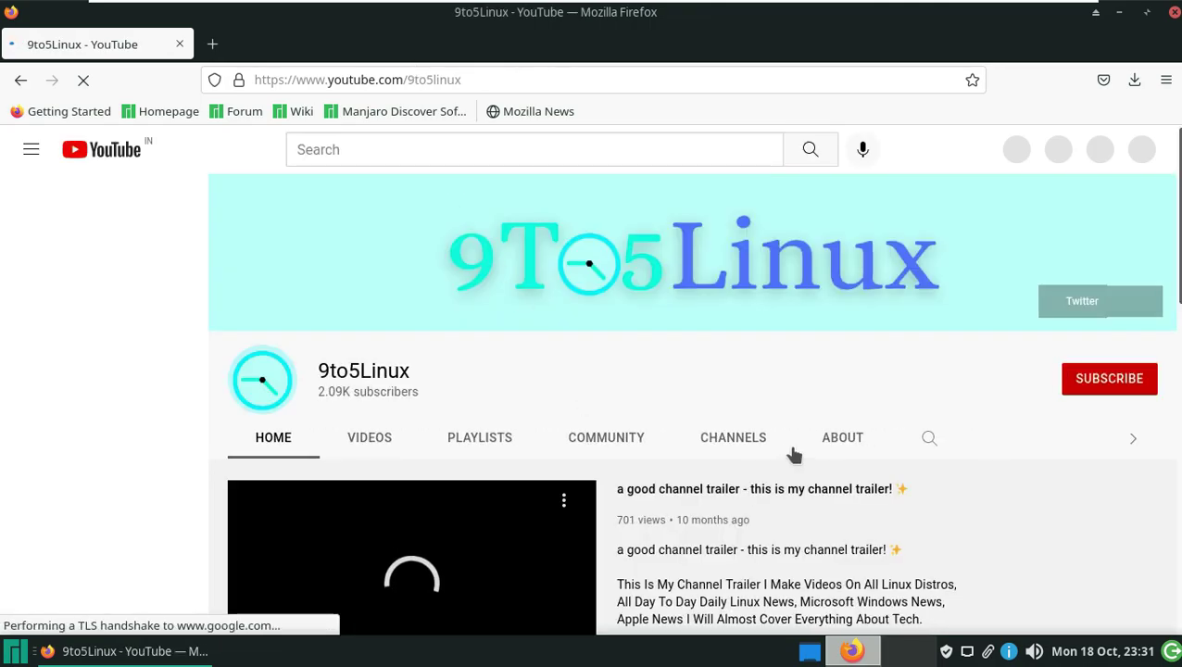
Open the 9to5Linux channel's About section and highlight the channel name
left_click(838, 445)
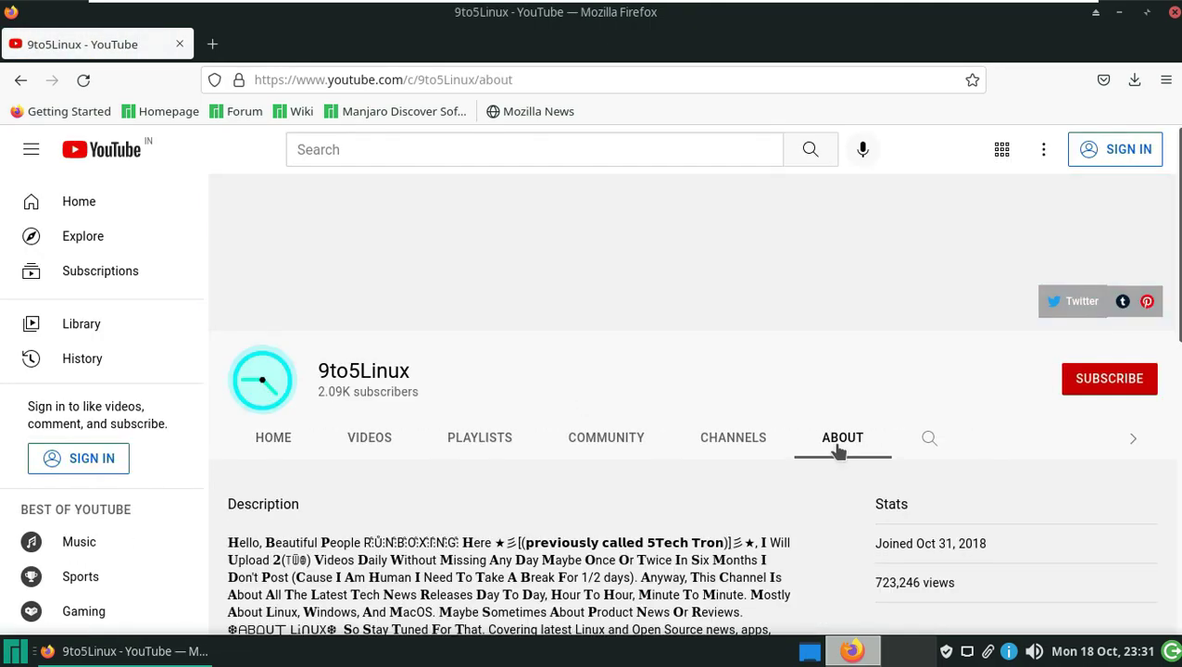
double_click(374, 369)
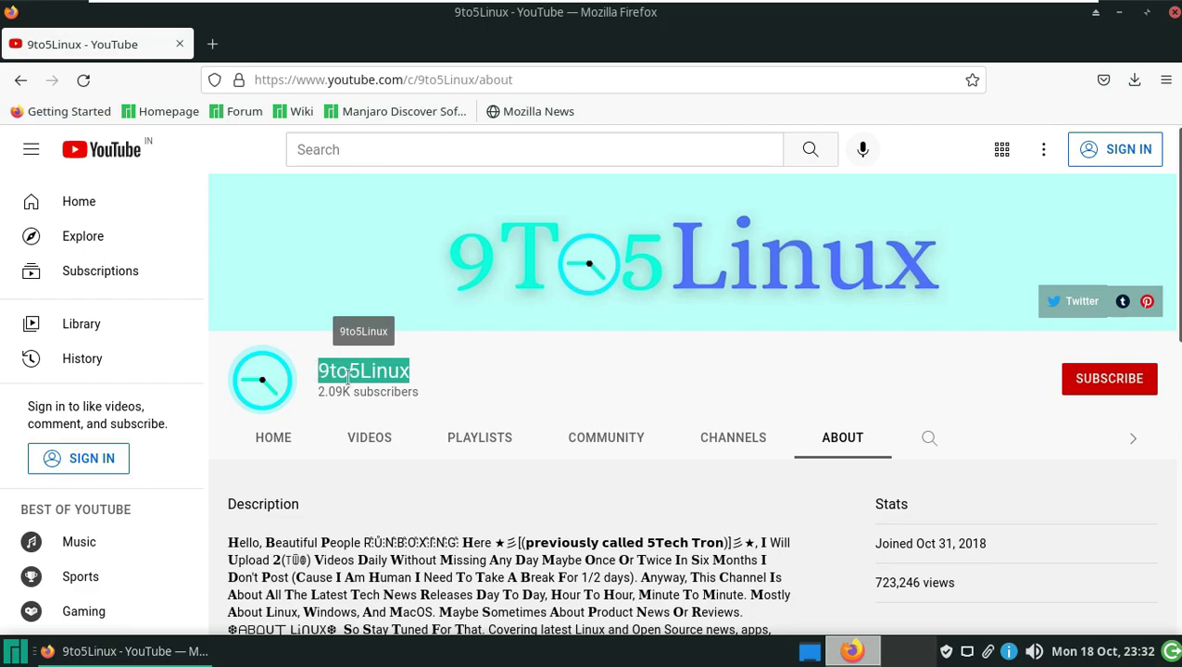
left_click(1074, 388)
left_click(1001, 378)
scroll(760, 352, "down", 2)
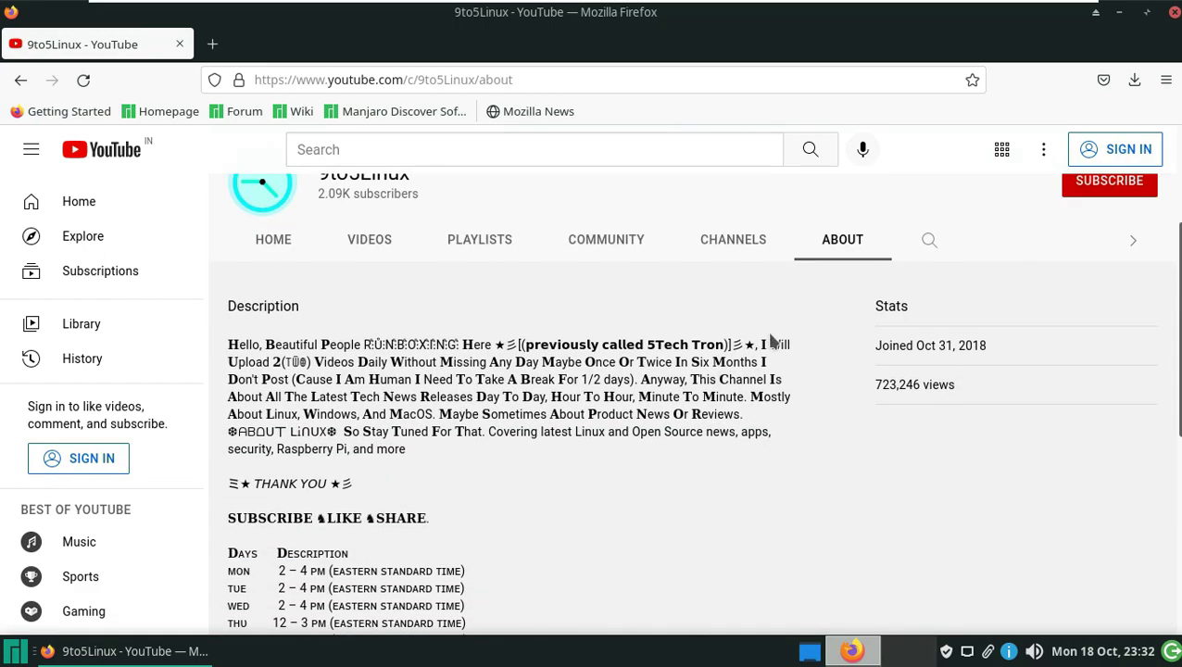
Review the channel's description, weekly upload schedule and external links, highlighting the schedule and the Links heading
left_click_drag(760, 344, 516, 362)
scroll(649, 545, "down", 3)
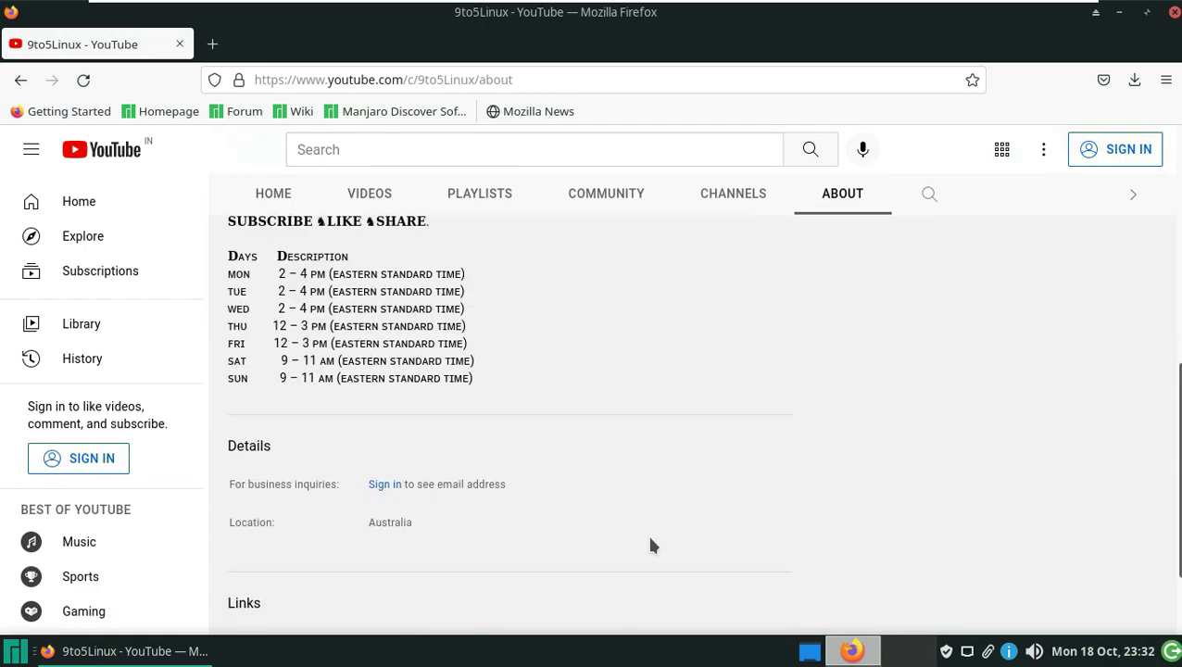
scroll(649, 546, "up", 2)
left_click_drag(228, 419, 473, 578)
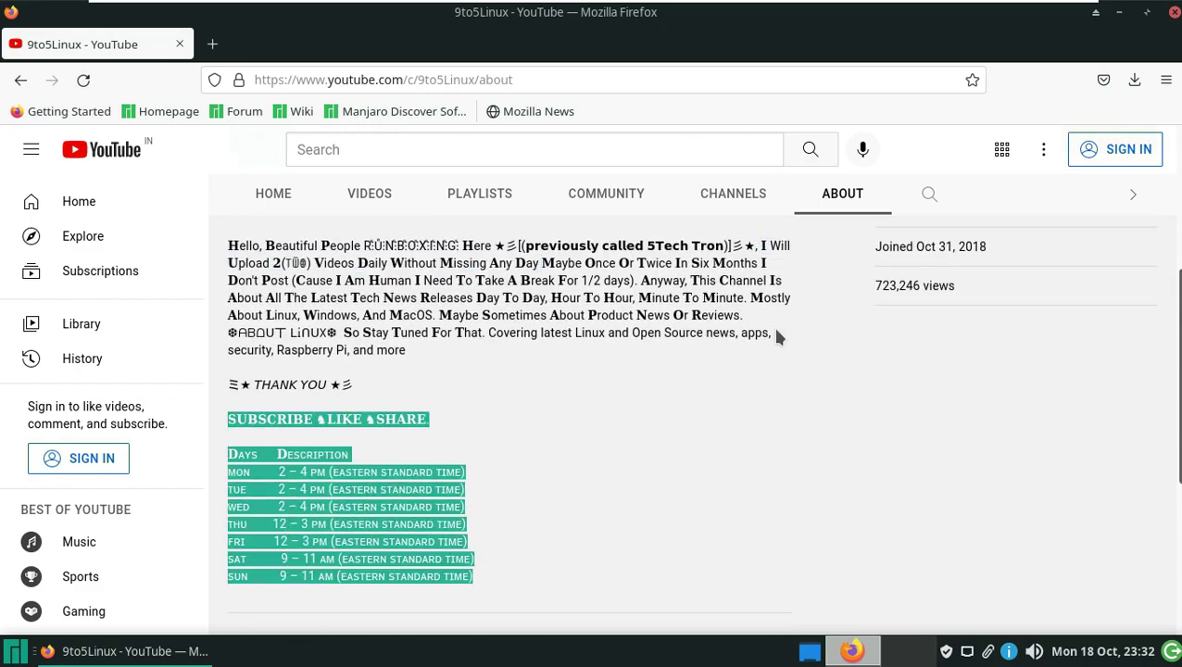
scroll(776, 337, "down", 3)
left_click_drag(272, 492, 232, 488)
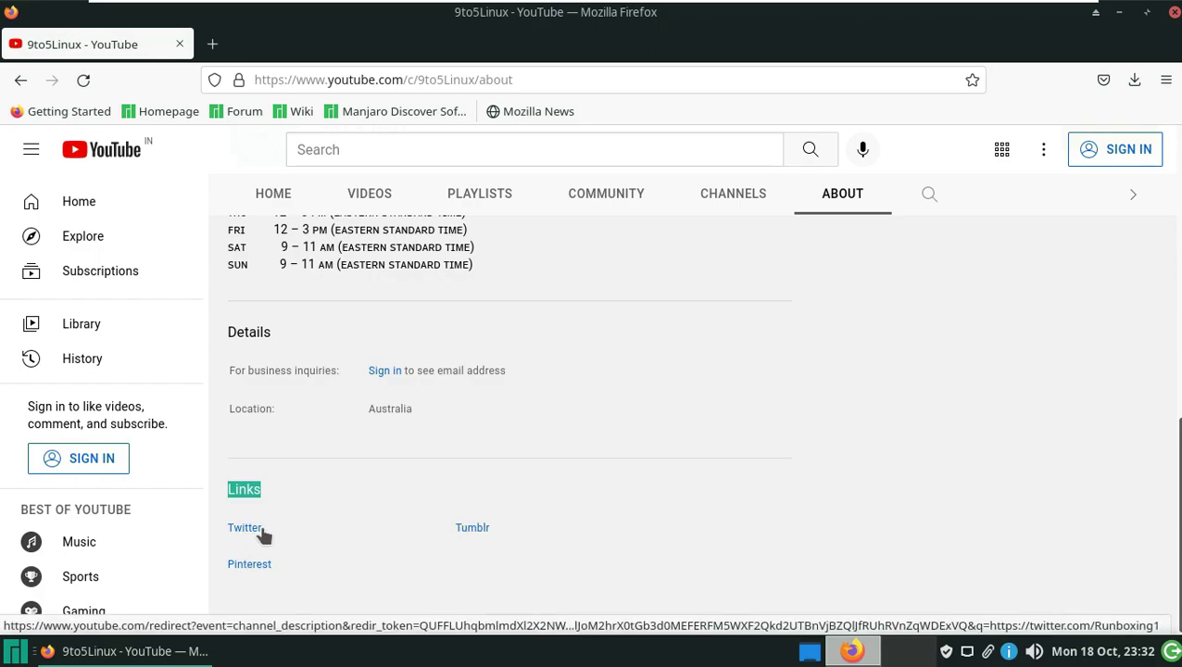
Try to subscribe to the 9to5Linux channel and dismiss the sign-in prompt
scroll(454, 528, "up", 3)
scroll(465, 522, "up", 3)
left_click(1065, 388)
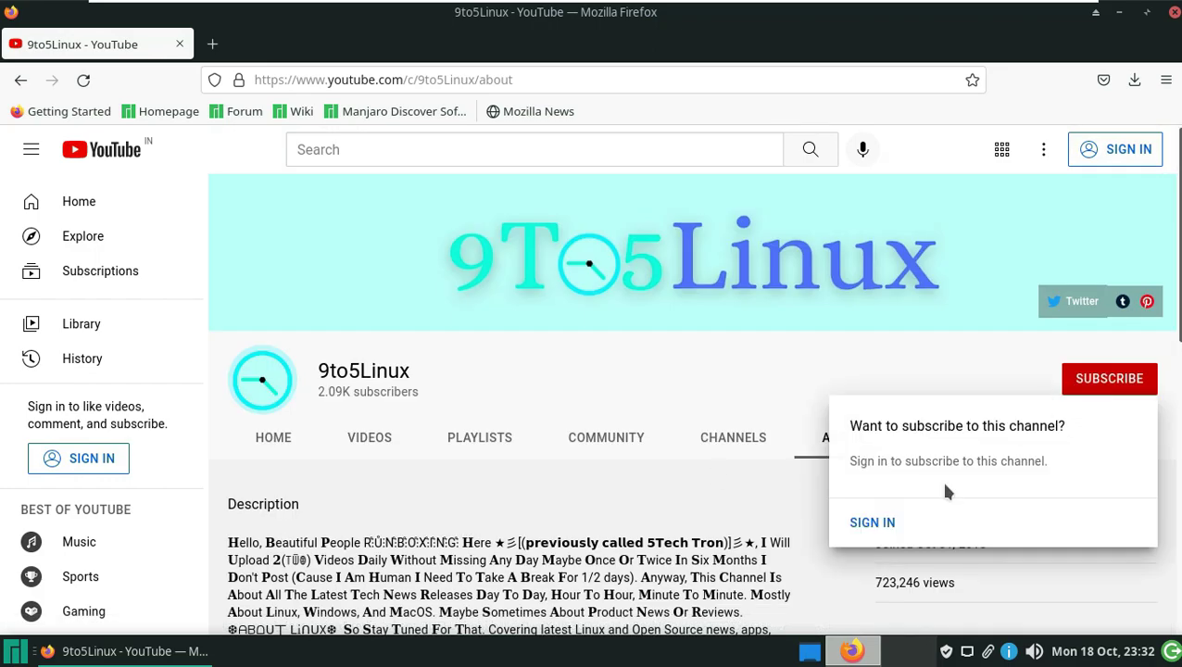
left_click(684, 354)
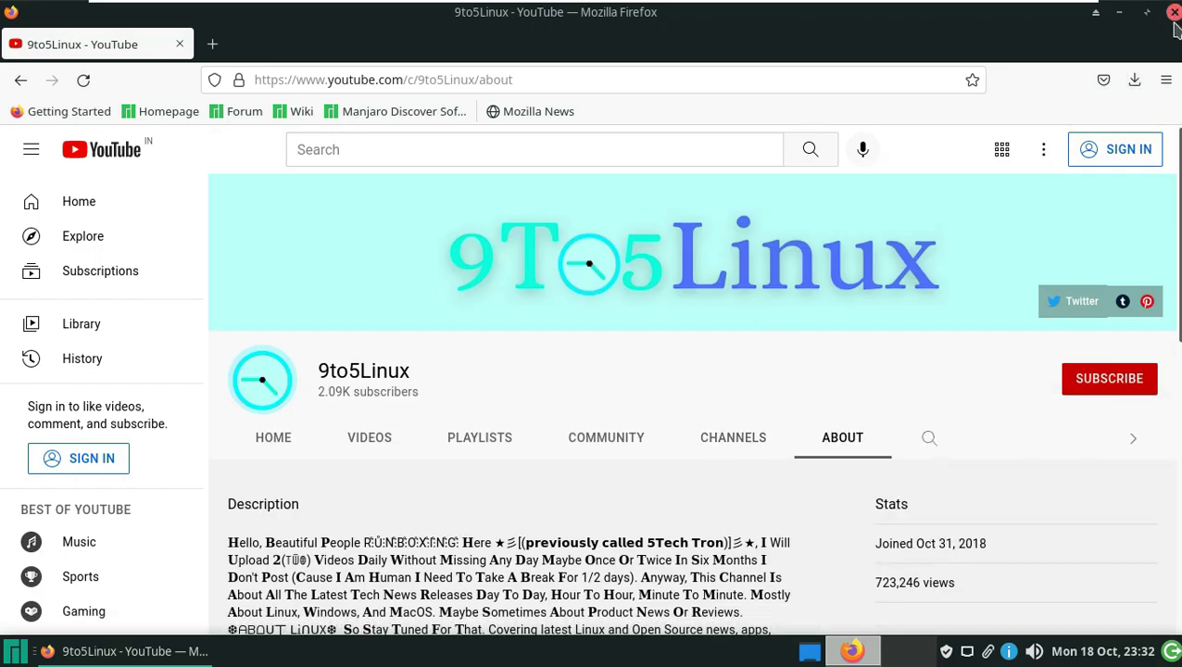
Close Firefox and switch user from the desktop's application menu
left_click(1147, 12)
left_click(17, 651)
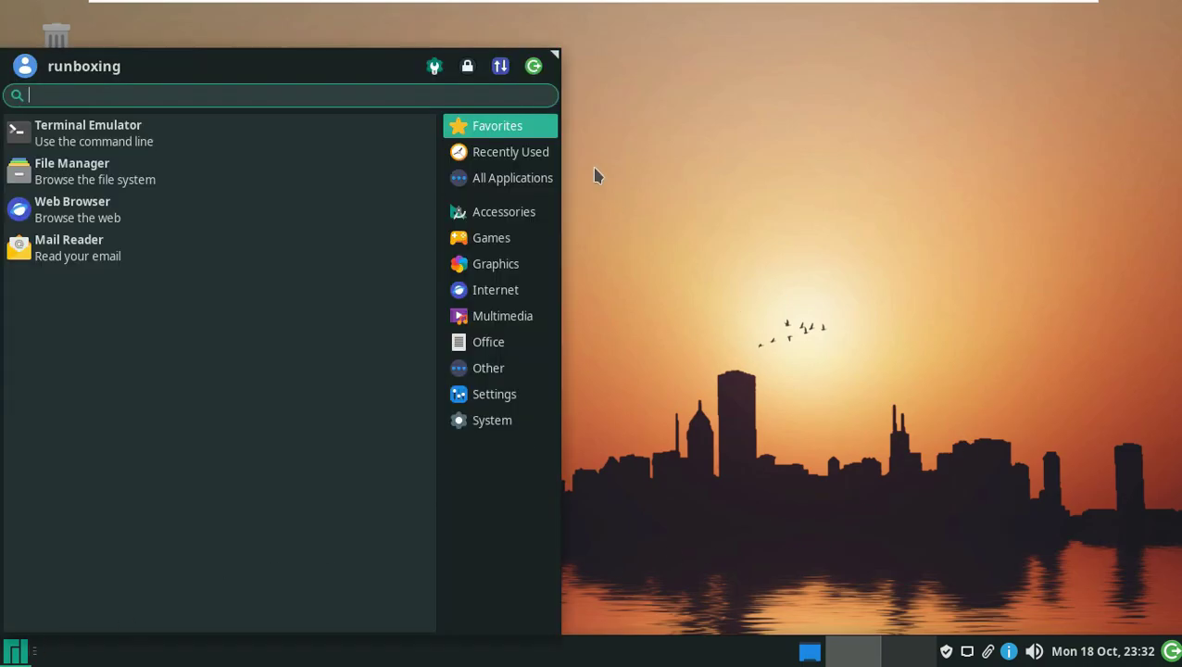
left_click(501, 72)
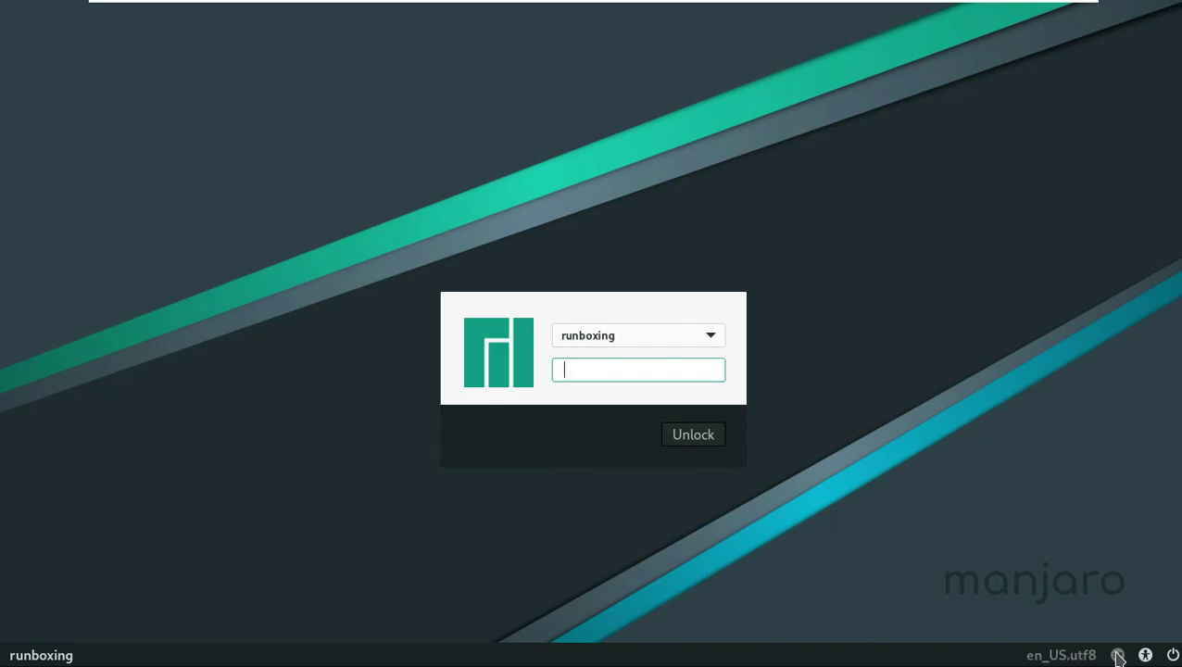
Check the accessibility options on the lock screen and unlock the session
left_click(1146, 655)
left_click(963, 563)
left_click(683, 435)
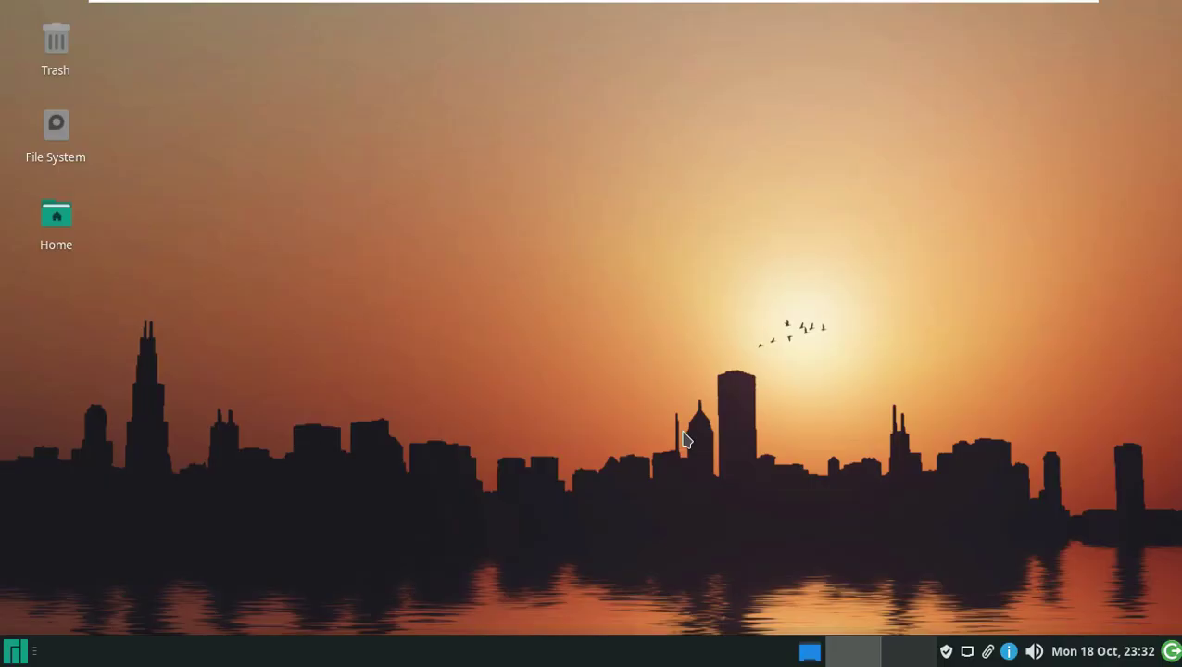
Log out of the desktop session and shut down the computer from the login screen
left_click(1169, 656)
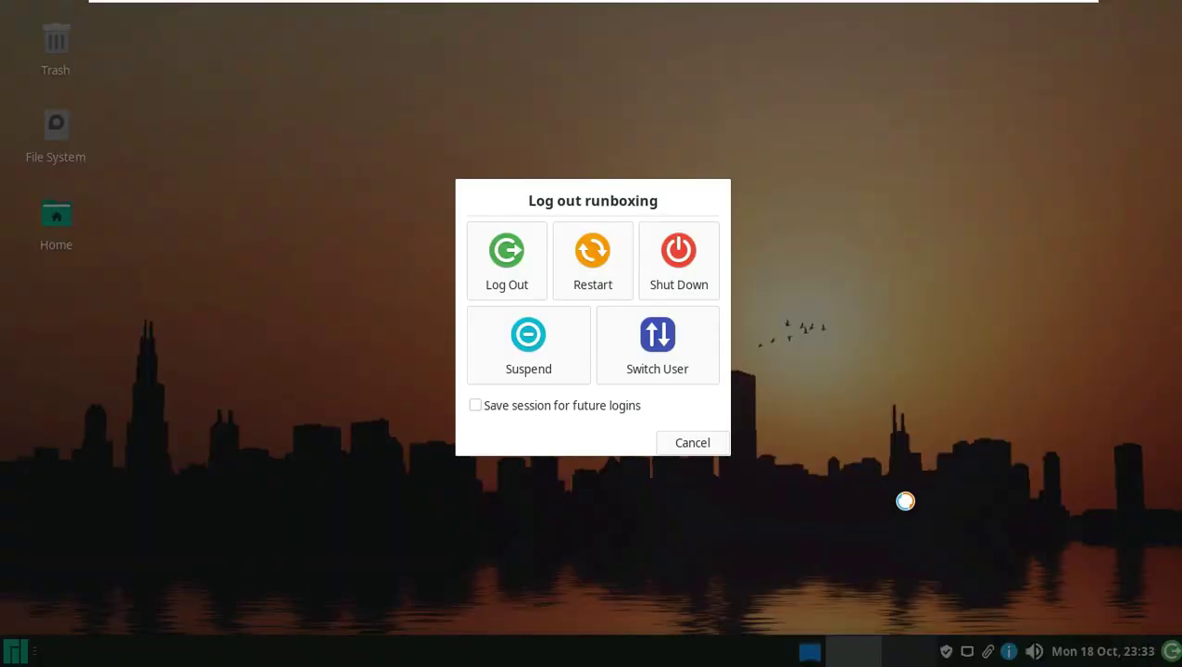
left_click(528, 271)
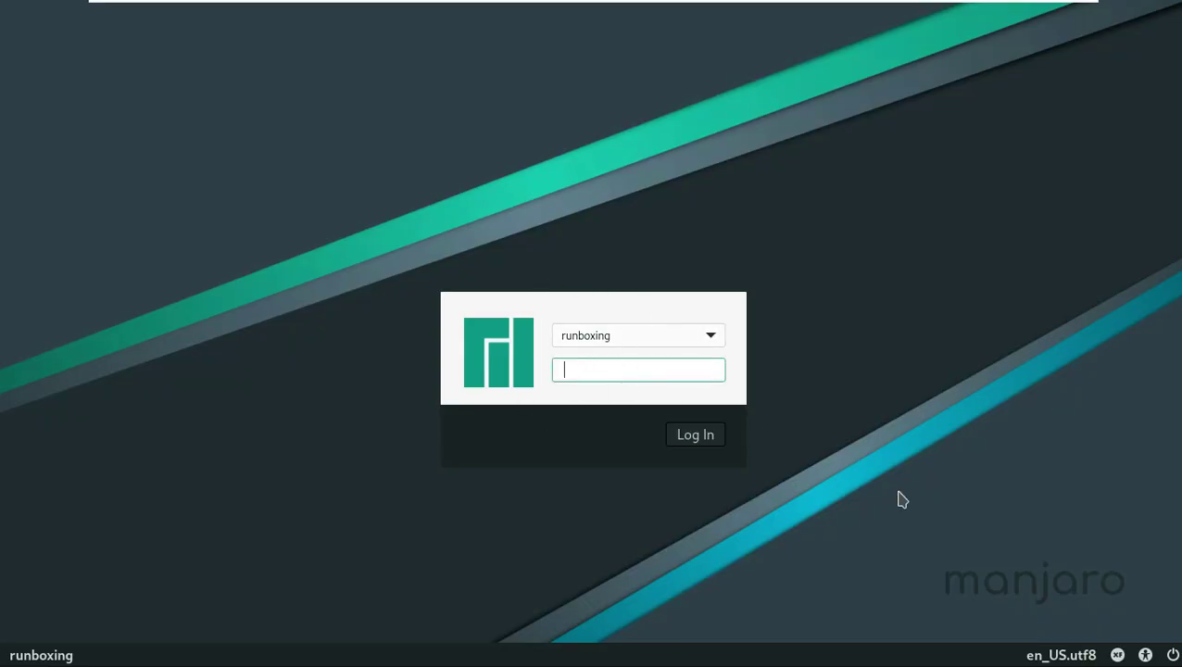
left_click(1173, 655)
left_click(1027, 626)
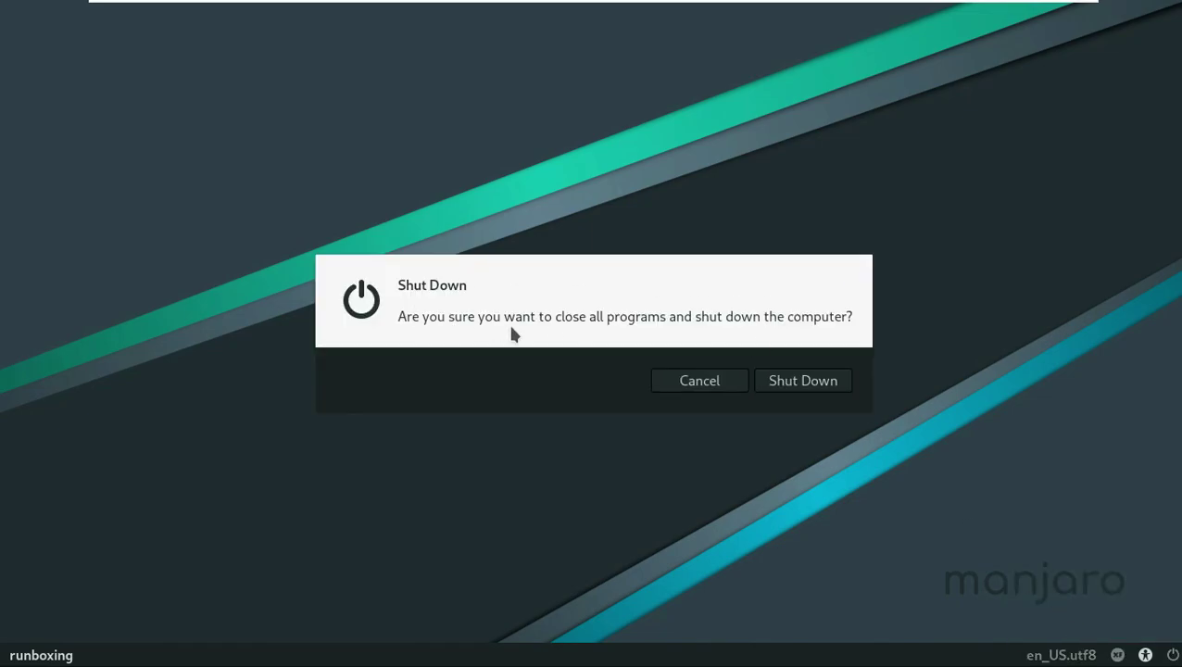